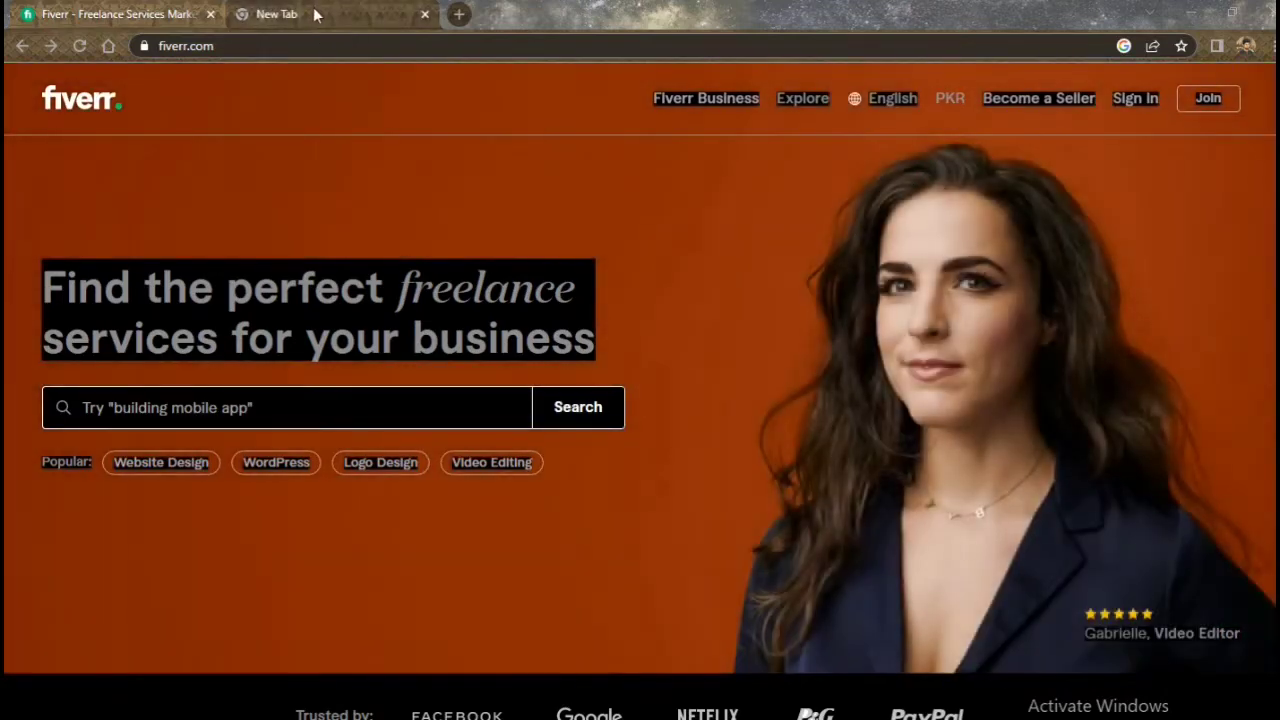
Step: Search Google for "fiverr" and open the Fiverr marketplace website from the results
left_click(315, 12)
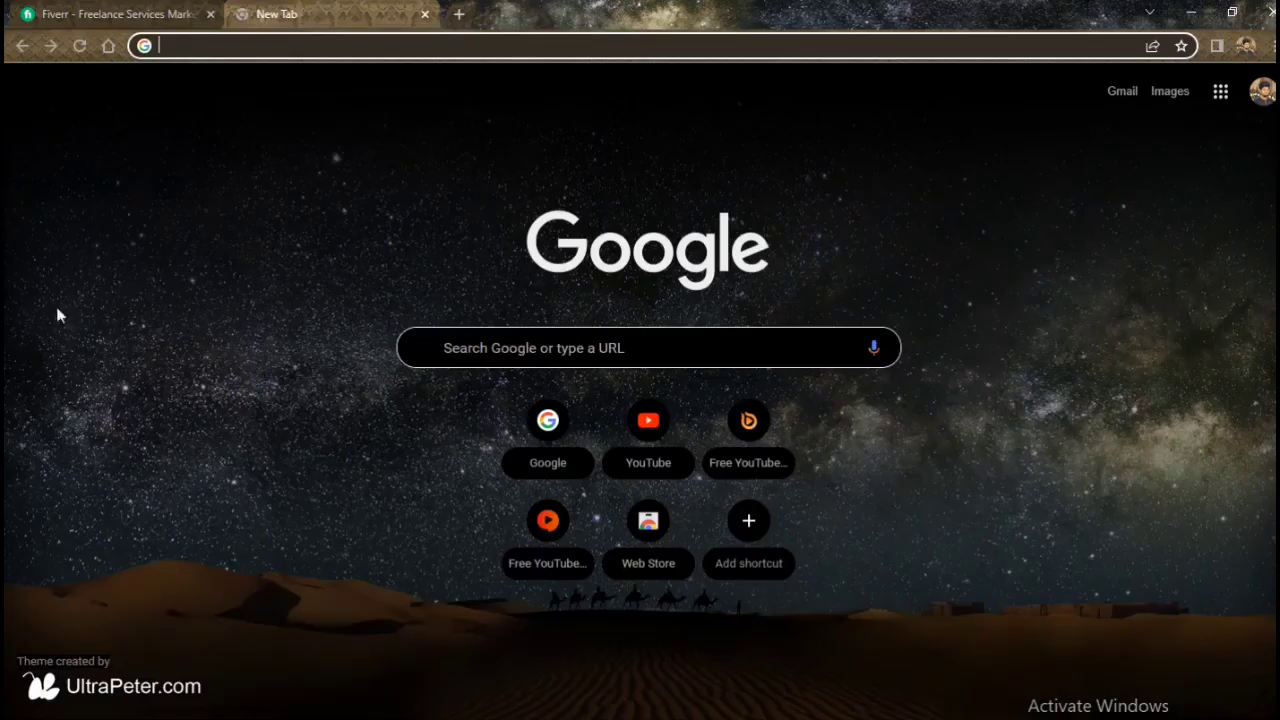
left_click(545, 418)
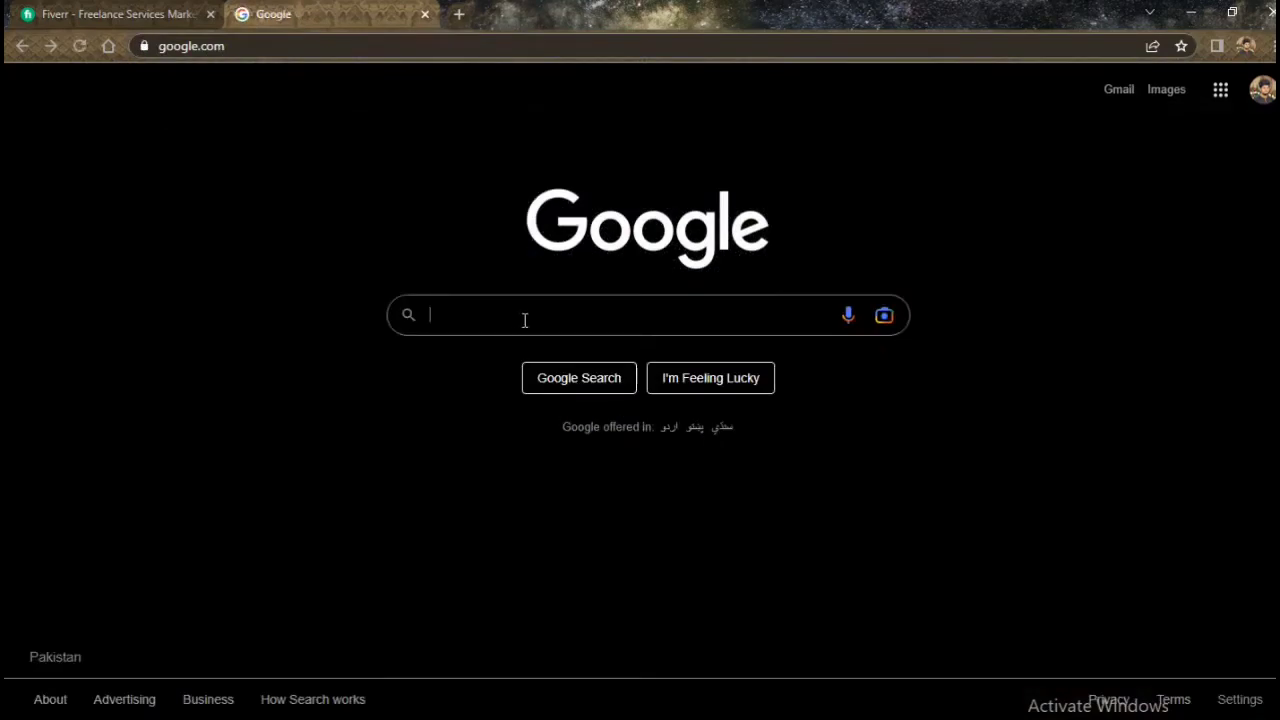
left_click(523, 320)
type("fivvv")
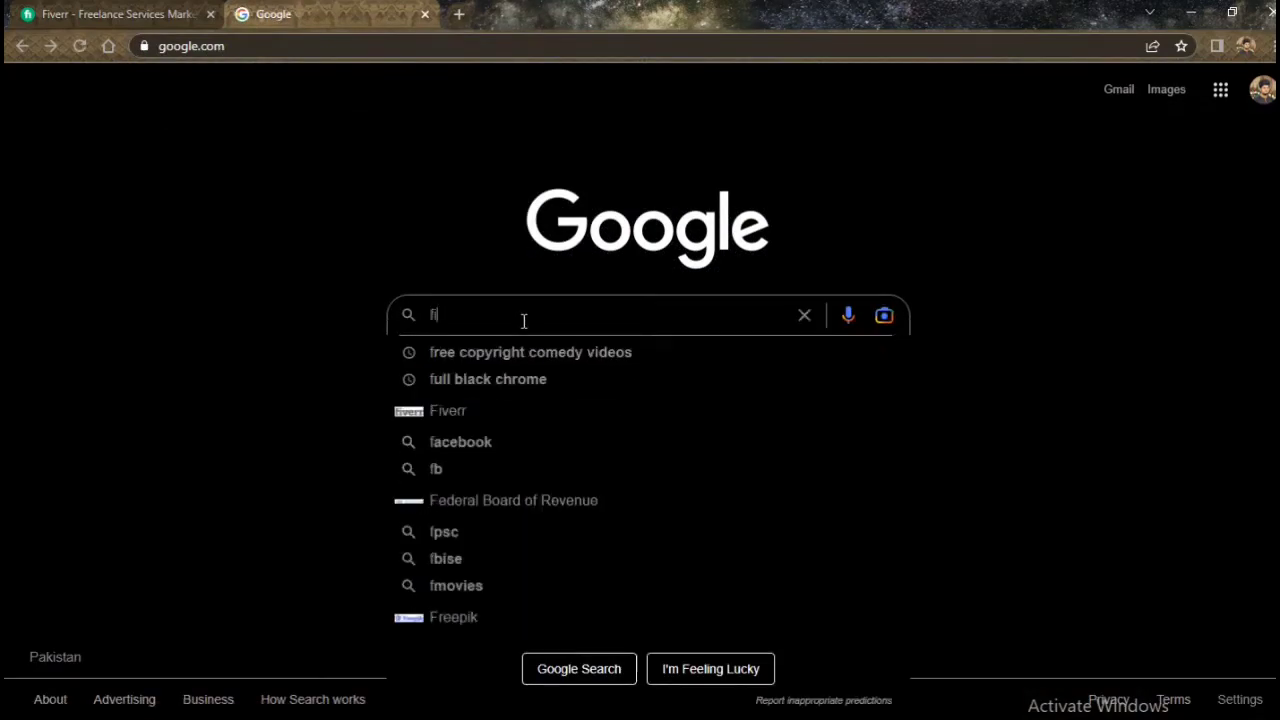
key("BackSpace")
key("BackSpace")
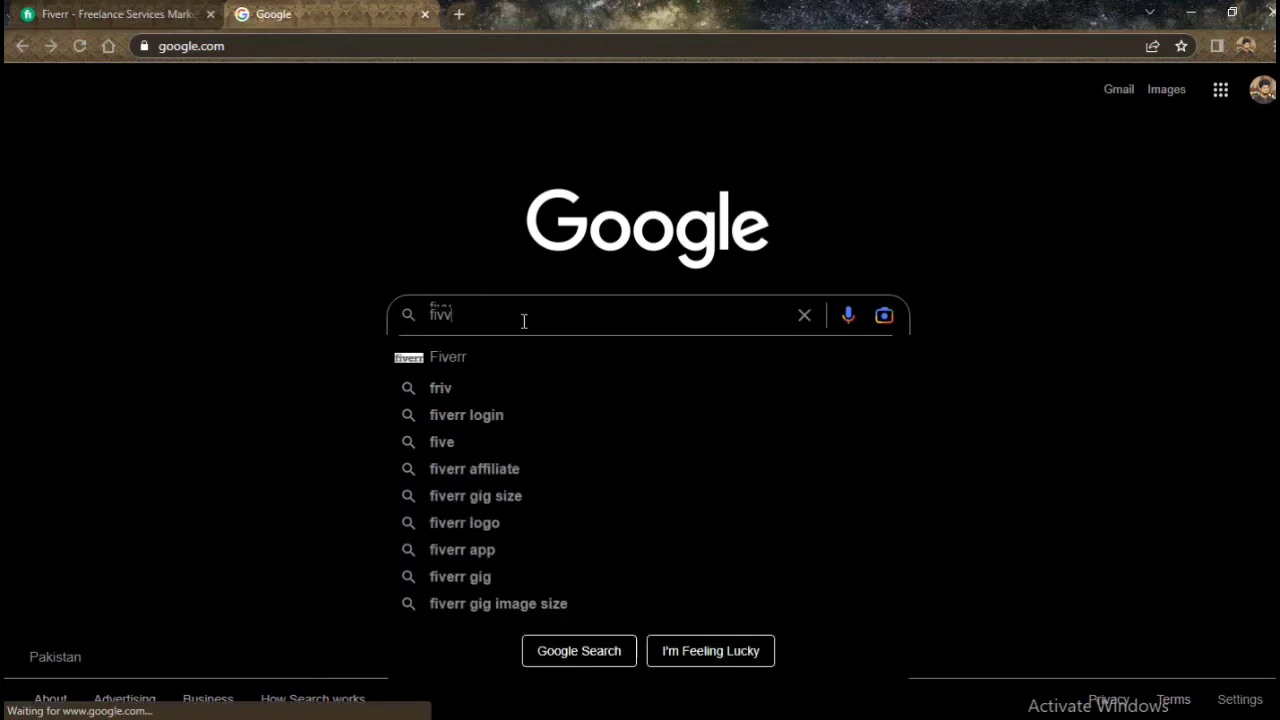
type("err")
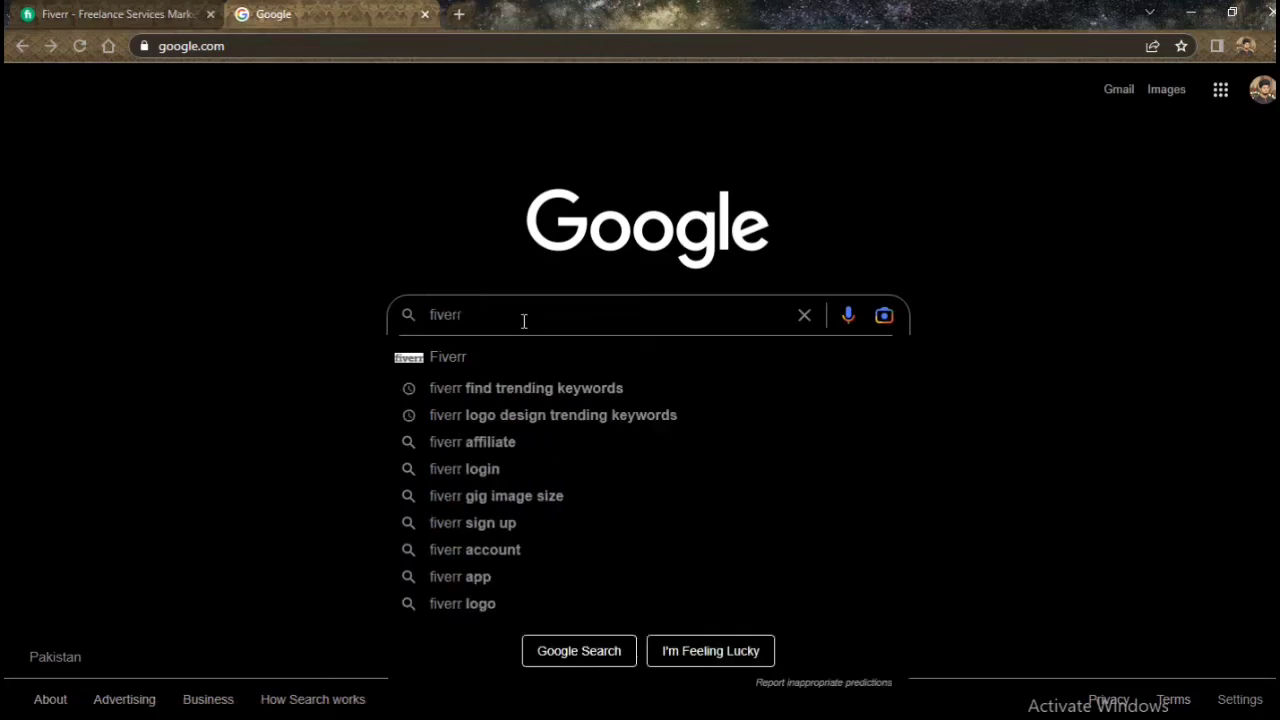
key("Return")
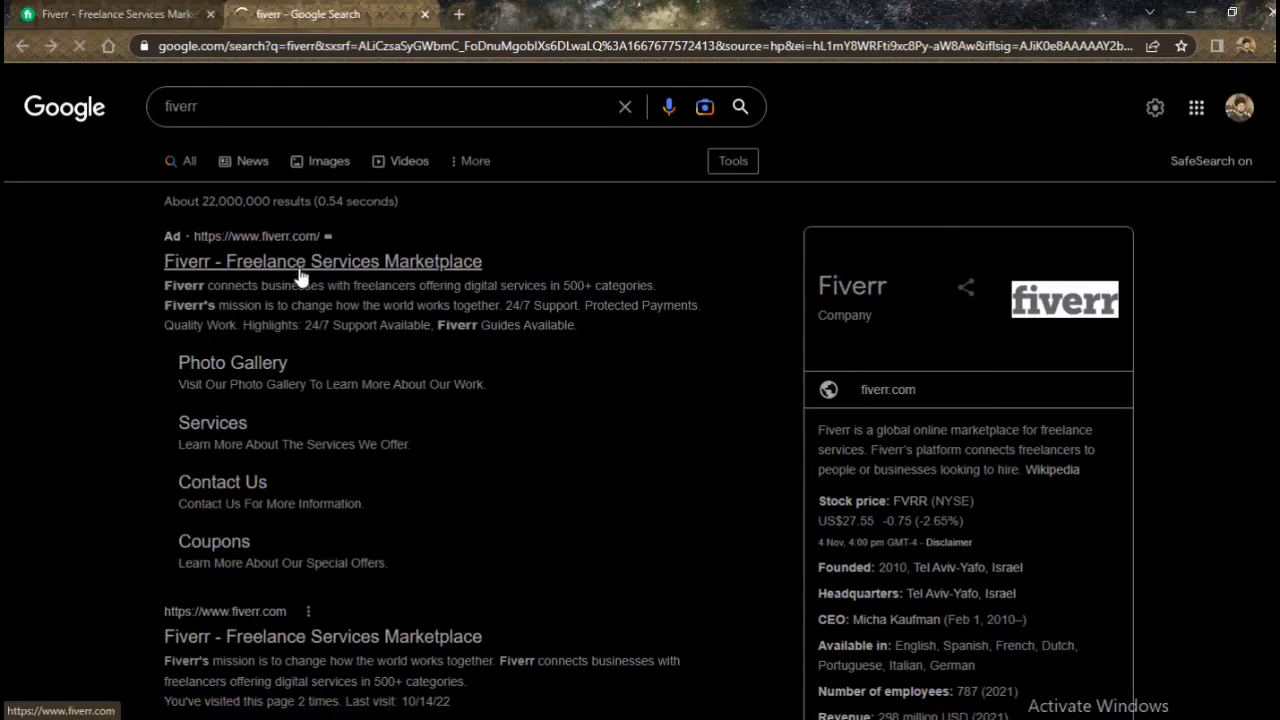
left_click(297, 270)
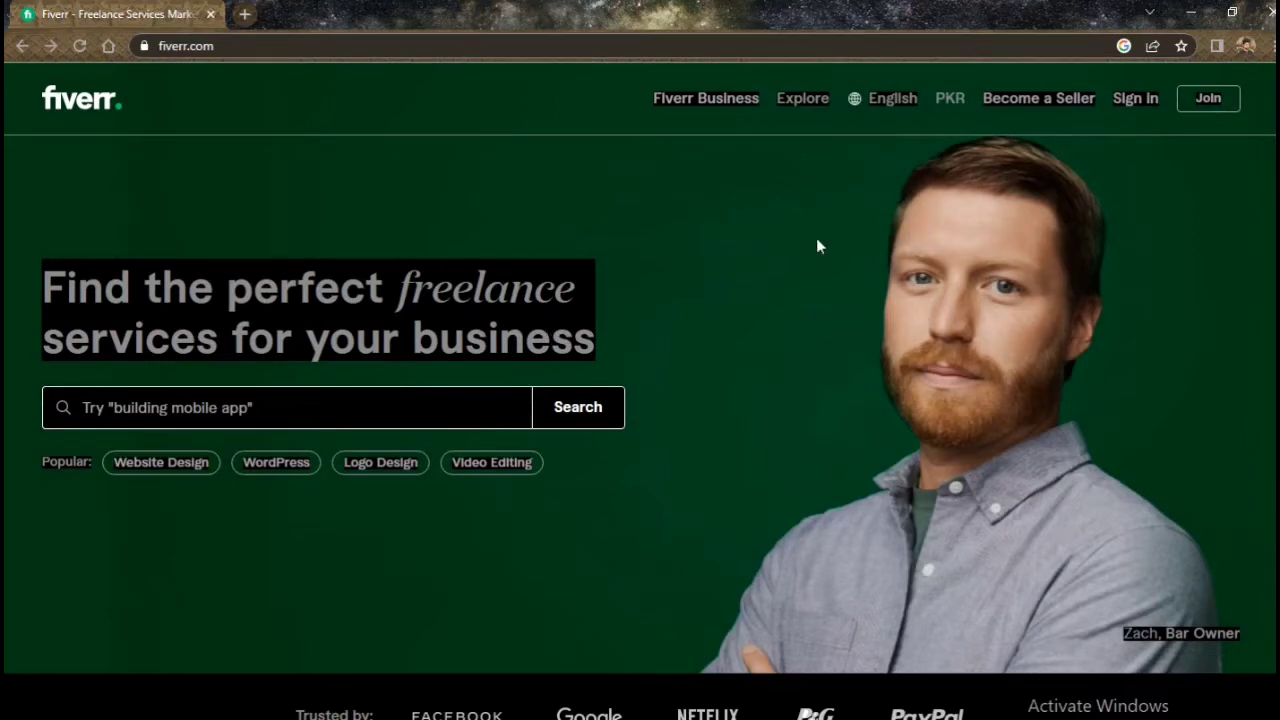
Step: Start joining Fiverr by continuing with Google and choose the Google account to register with
scroll(1209, 297, "down", 5)
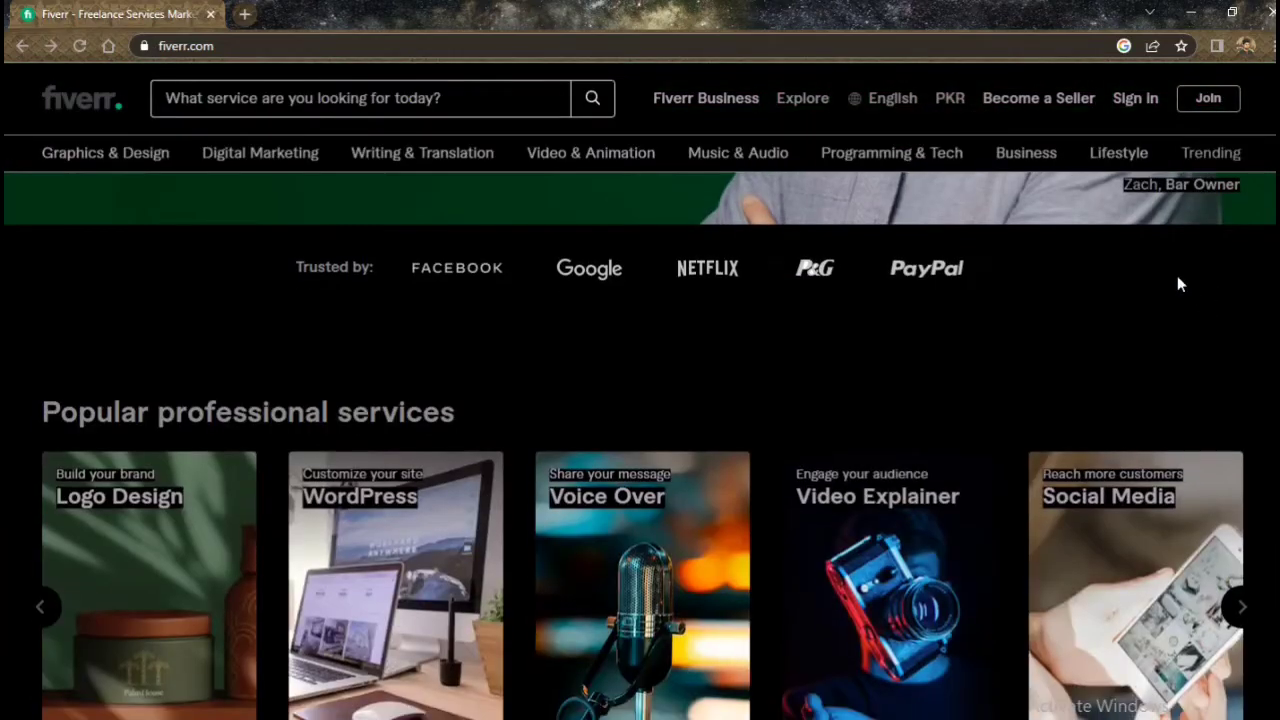
scroll(1155, 269, "down", 2)
scroll(1155, 271, "up", 3)
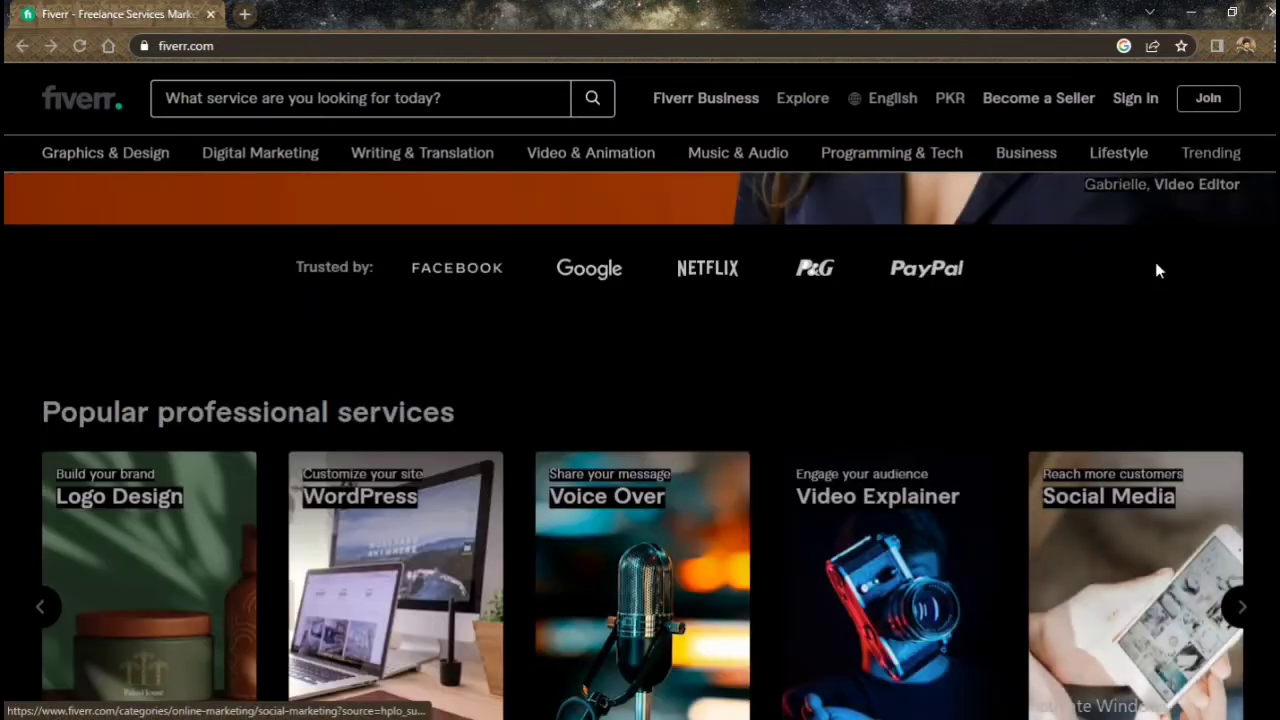
scroll(1120, 264, "up", 1)
scroll(1120, 264, "up", 4)
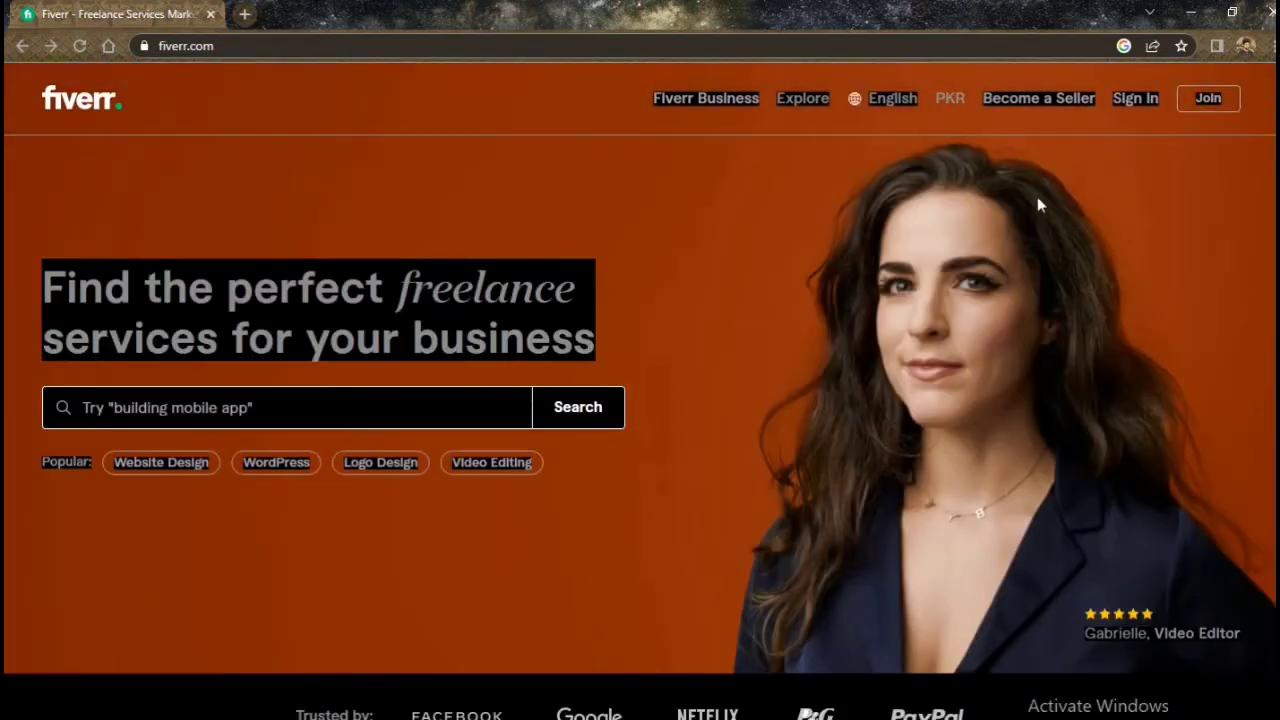
left_click(1209, 98)
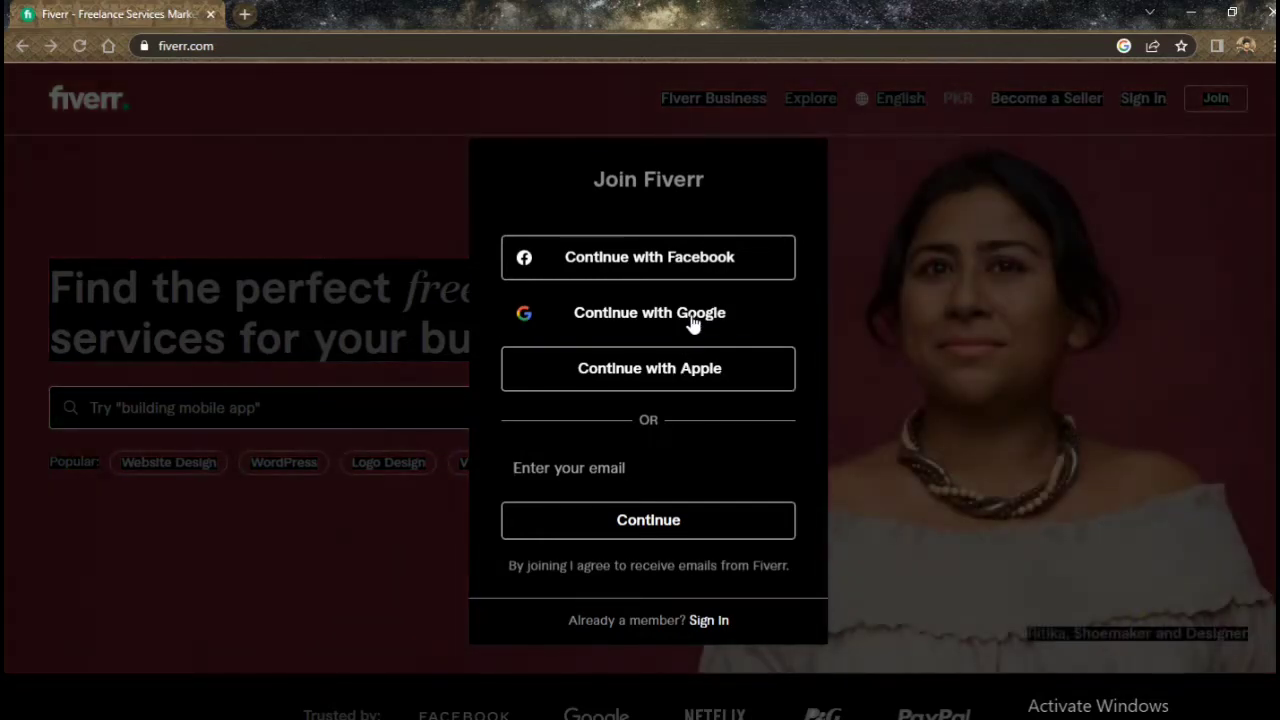
left_click(690, 318)
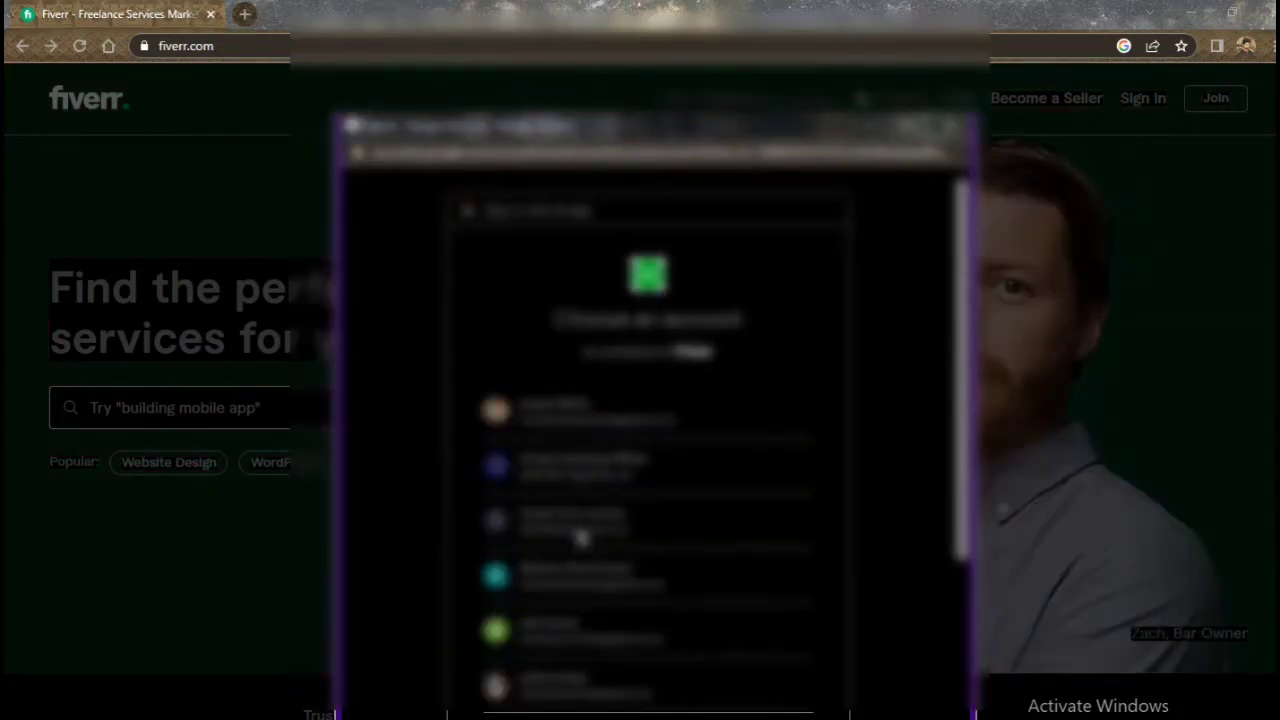
scroll(590, 525, "down", 1)
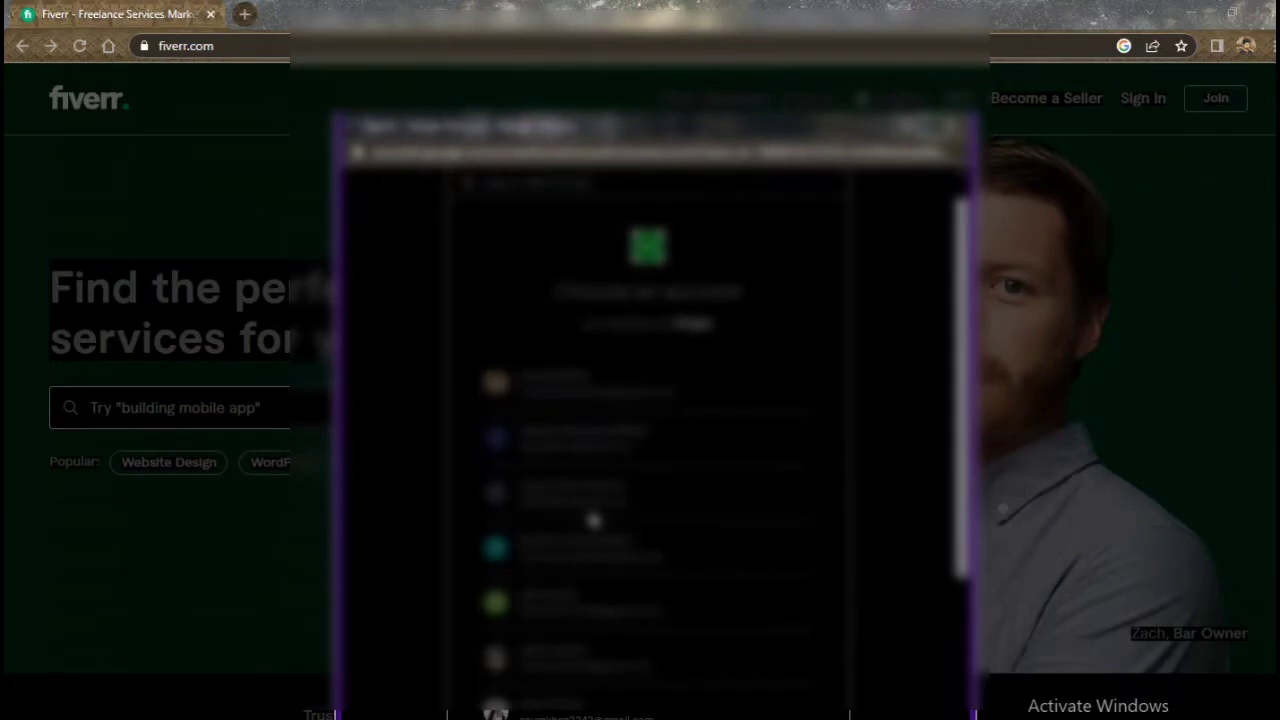
left_click(694, 365)
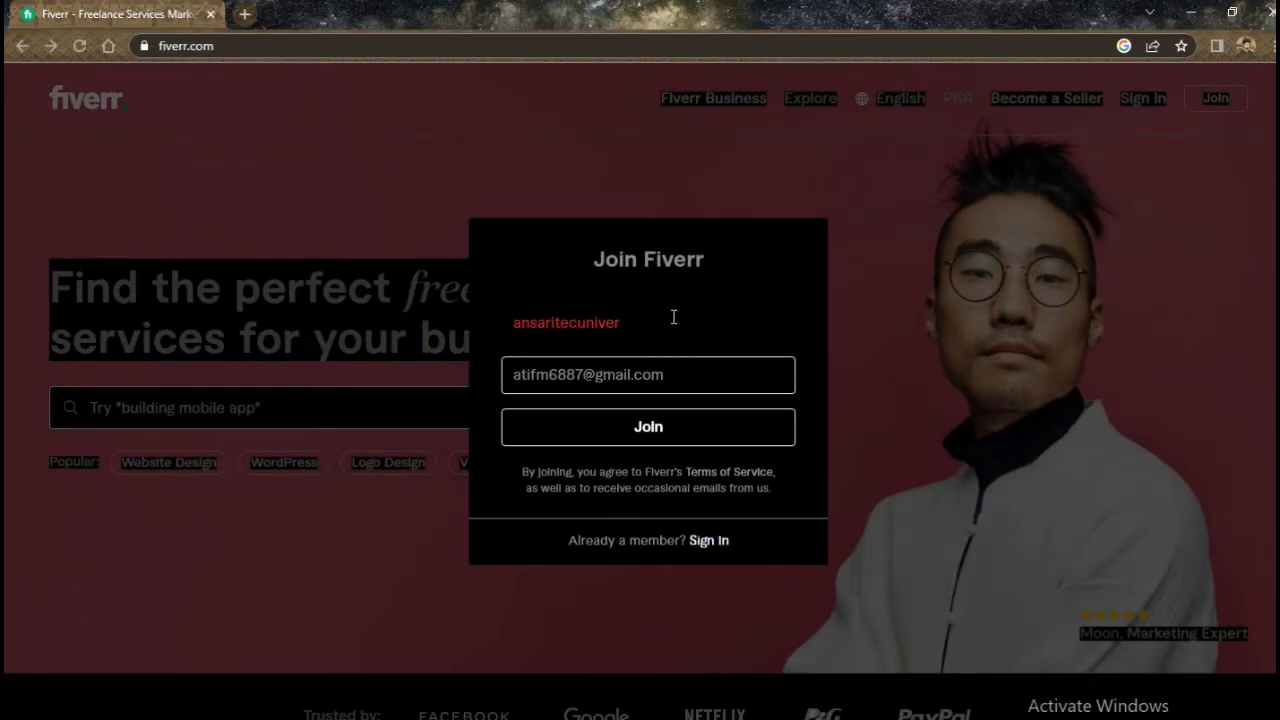
Step: Replace the suggested username with graphics344 and submit the registration to join Fiverr
key("ctrl+a")
key("BackSpace")
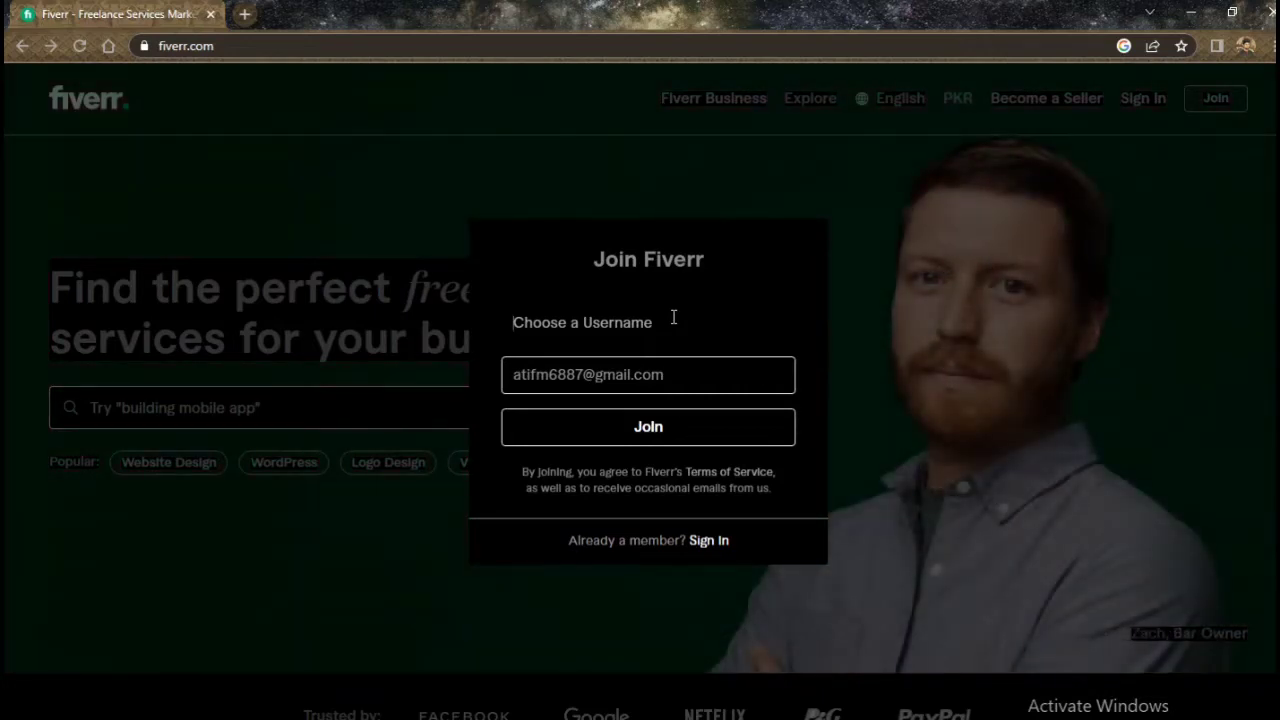
type("grafu")
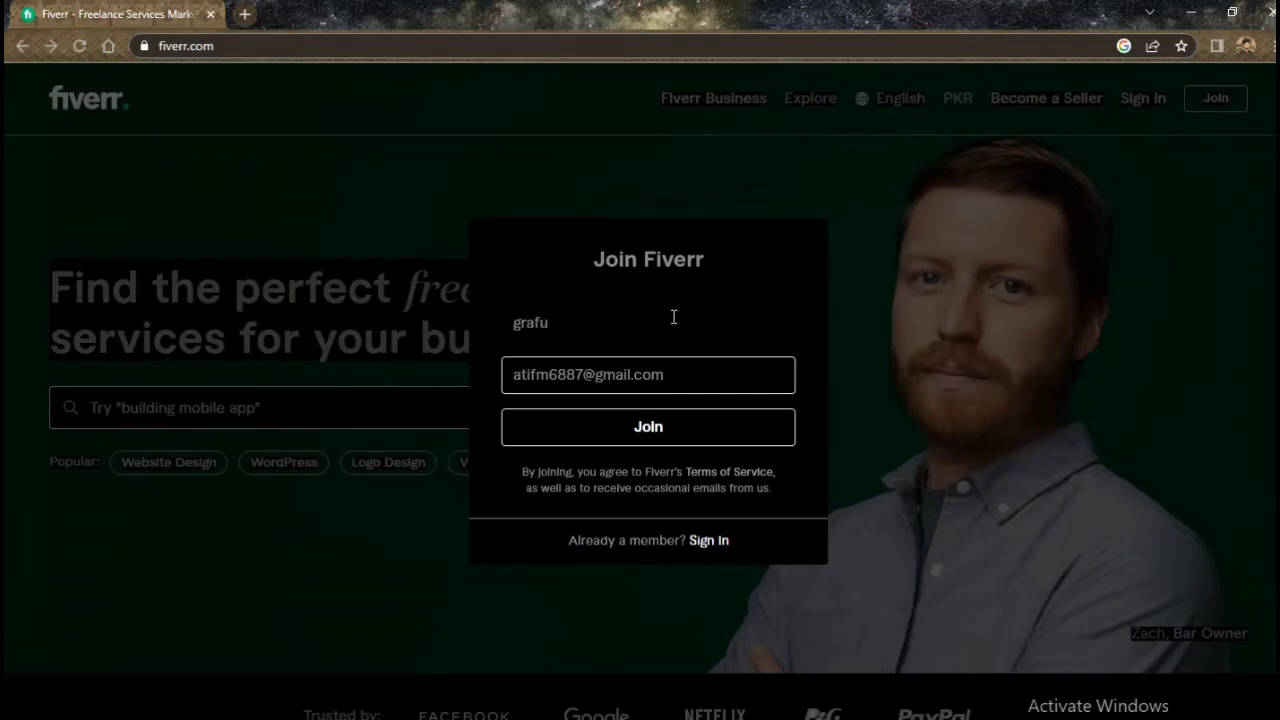
type("c=")
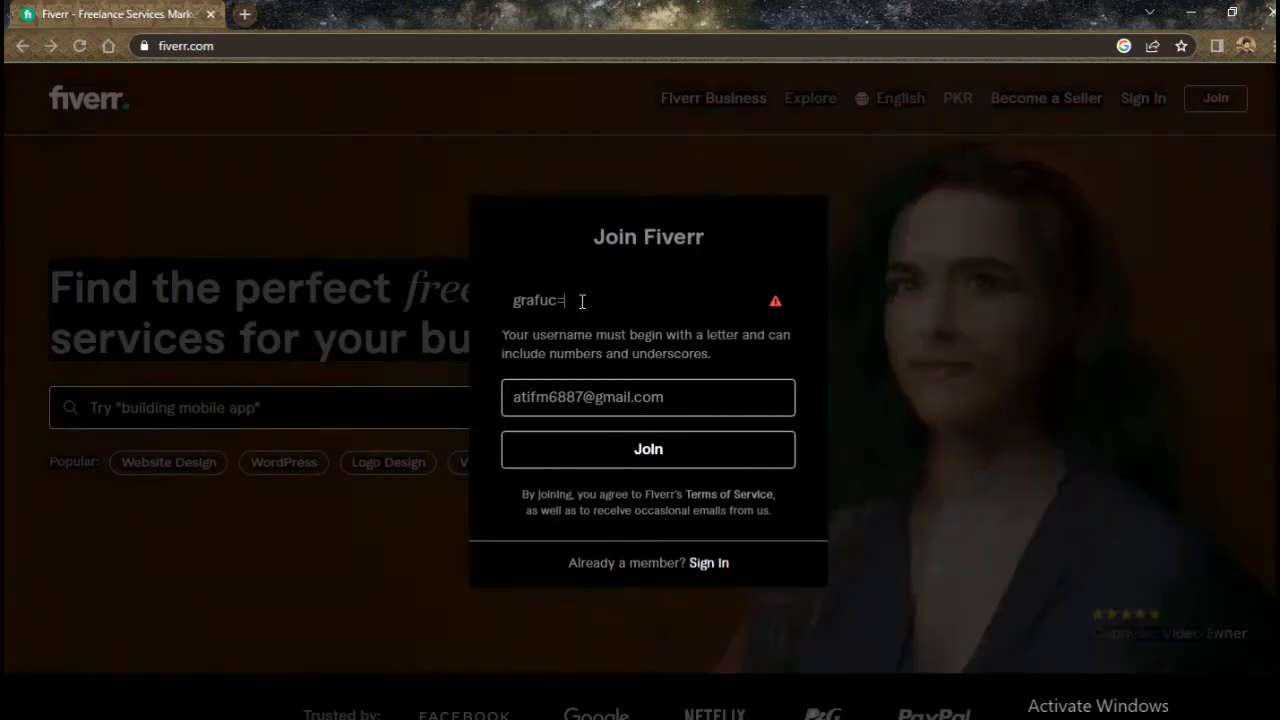
left_click_drag(538, 300, 563, 310)
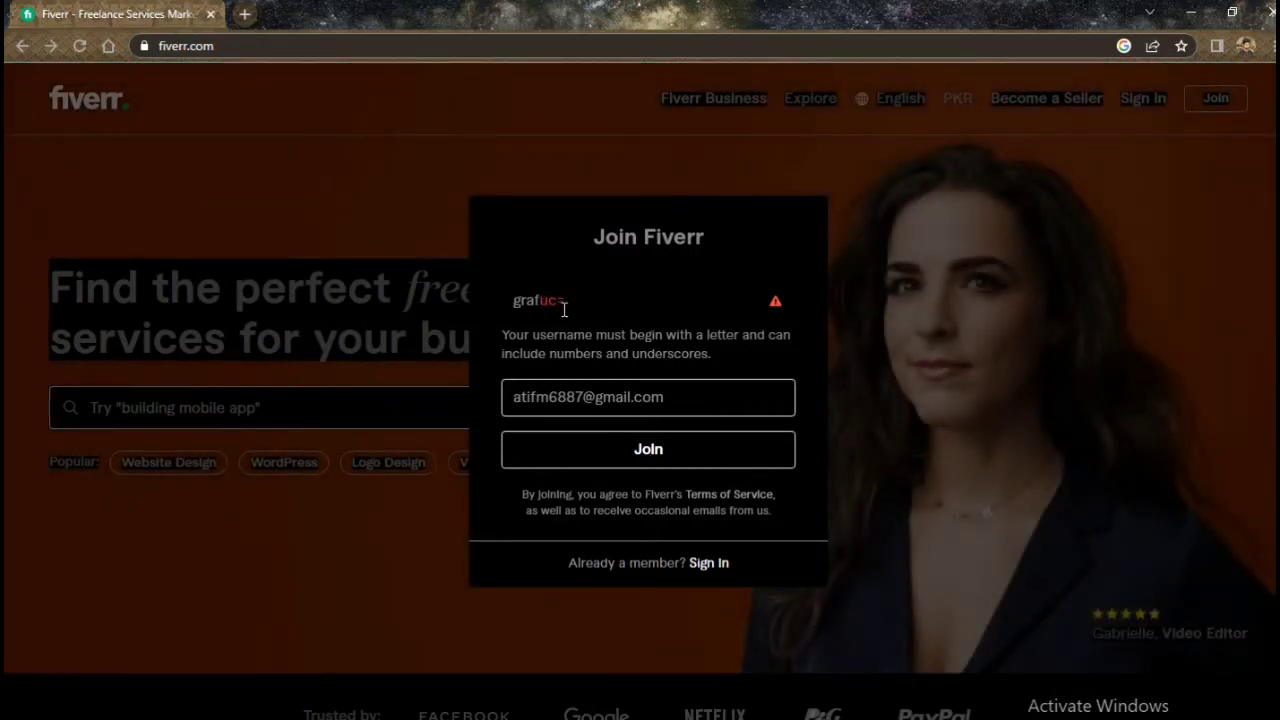
key("BackSpace")
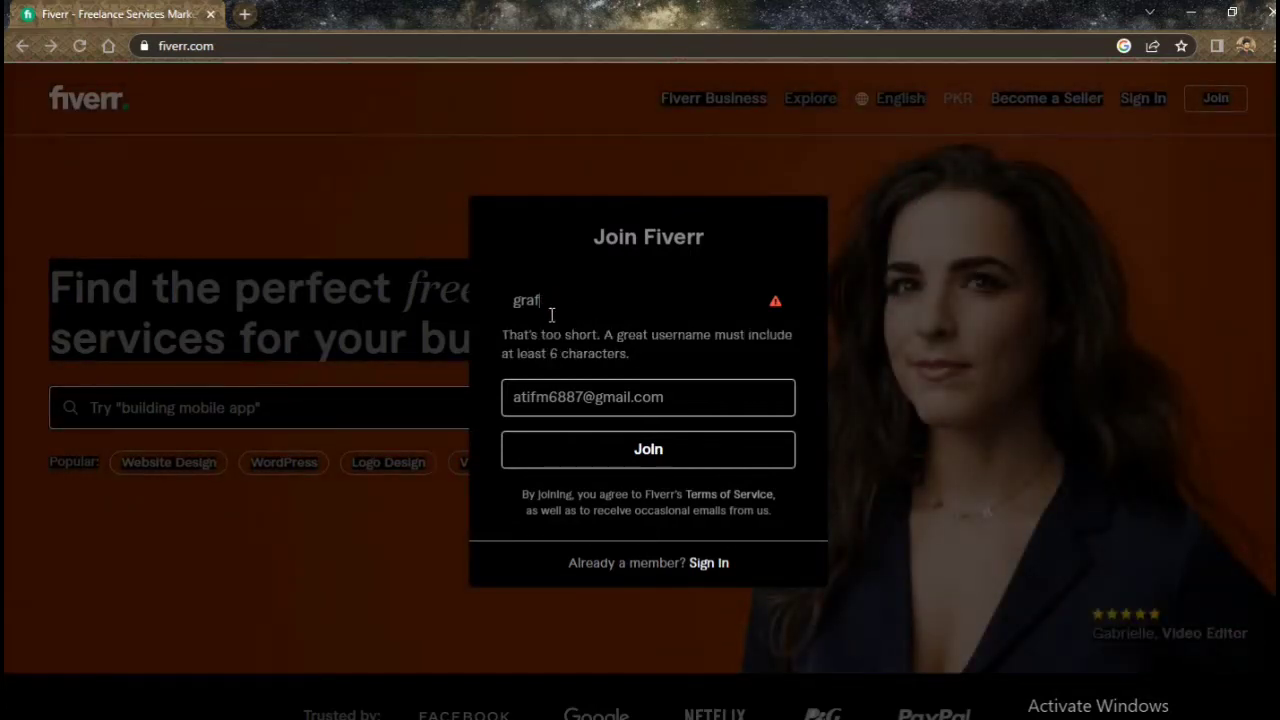
key("BackSpace")
type("phics")
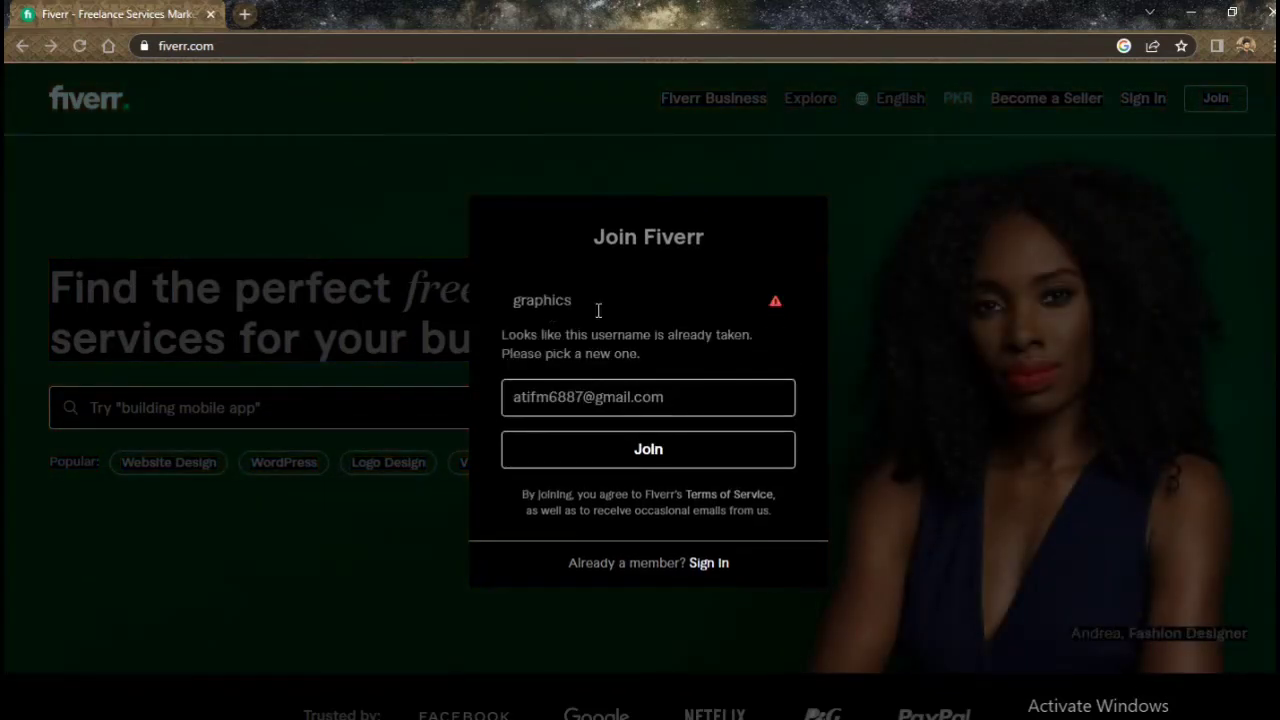
type("344")
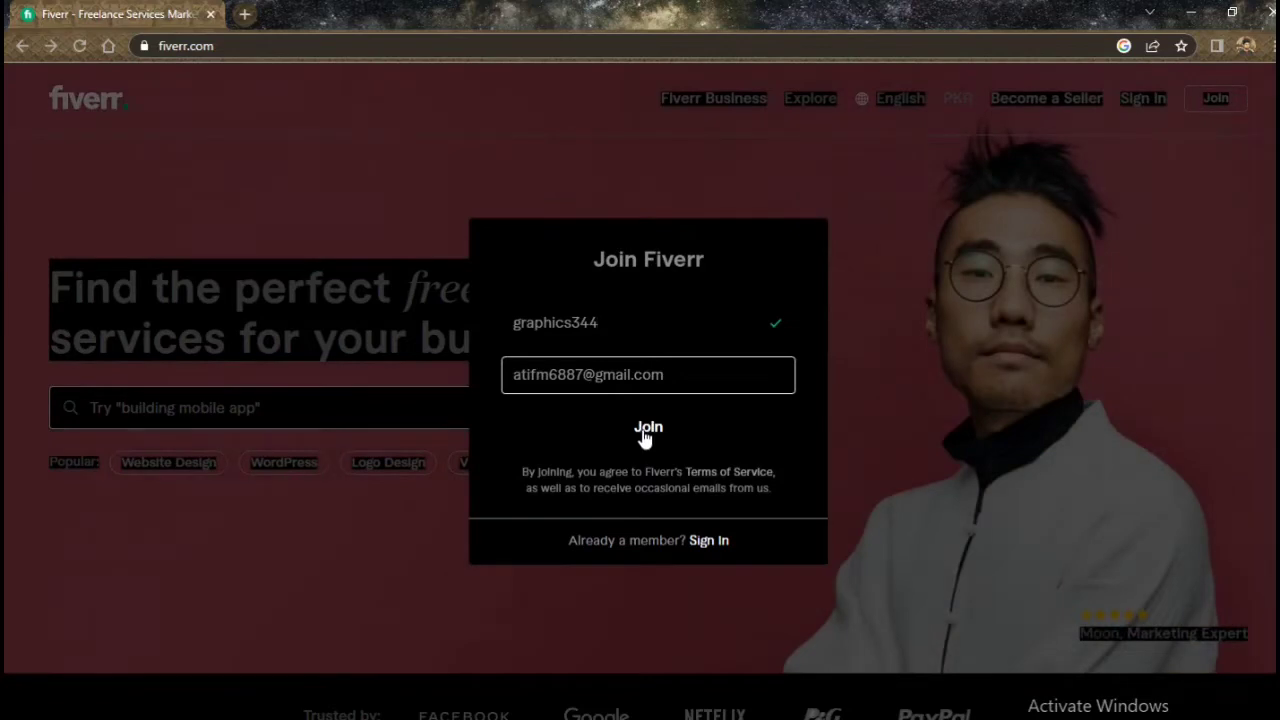
left_click(647, 429)
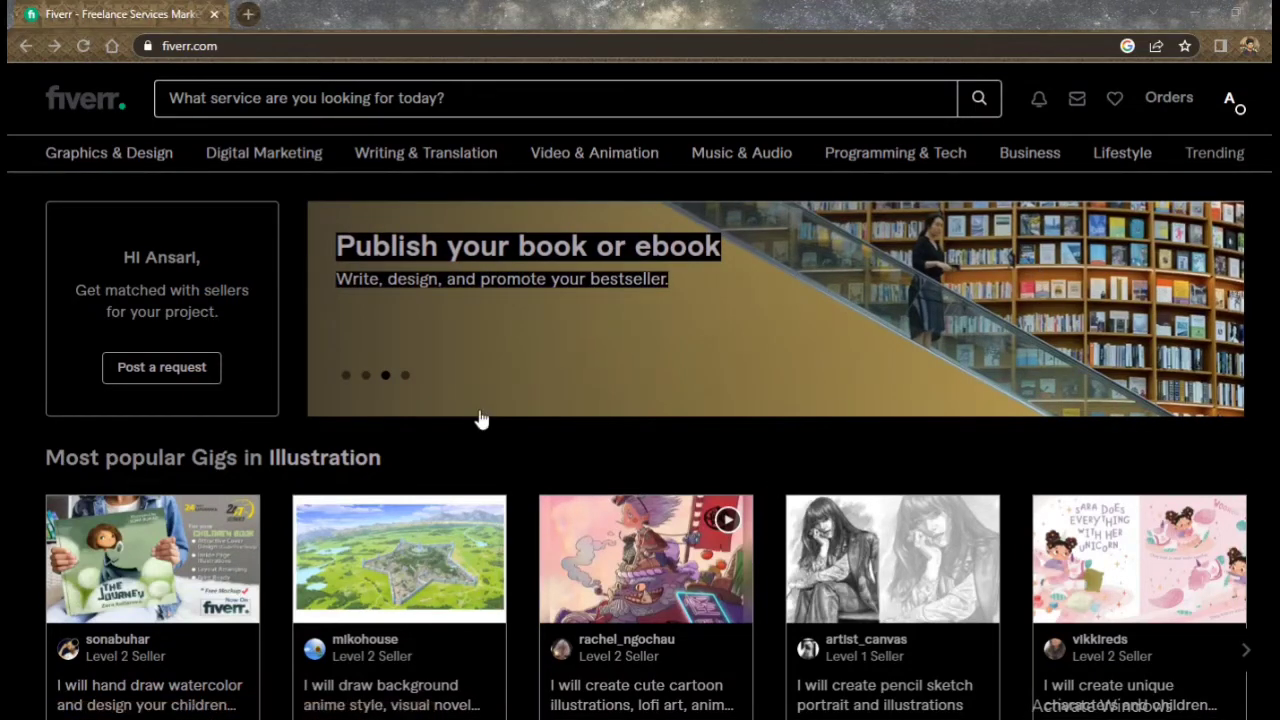
Step: Look through the service categories from Graphics & Design to Trending and examine the subcategories they offer
mouse_move(103, 162)
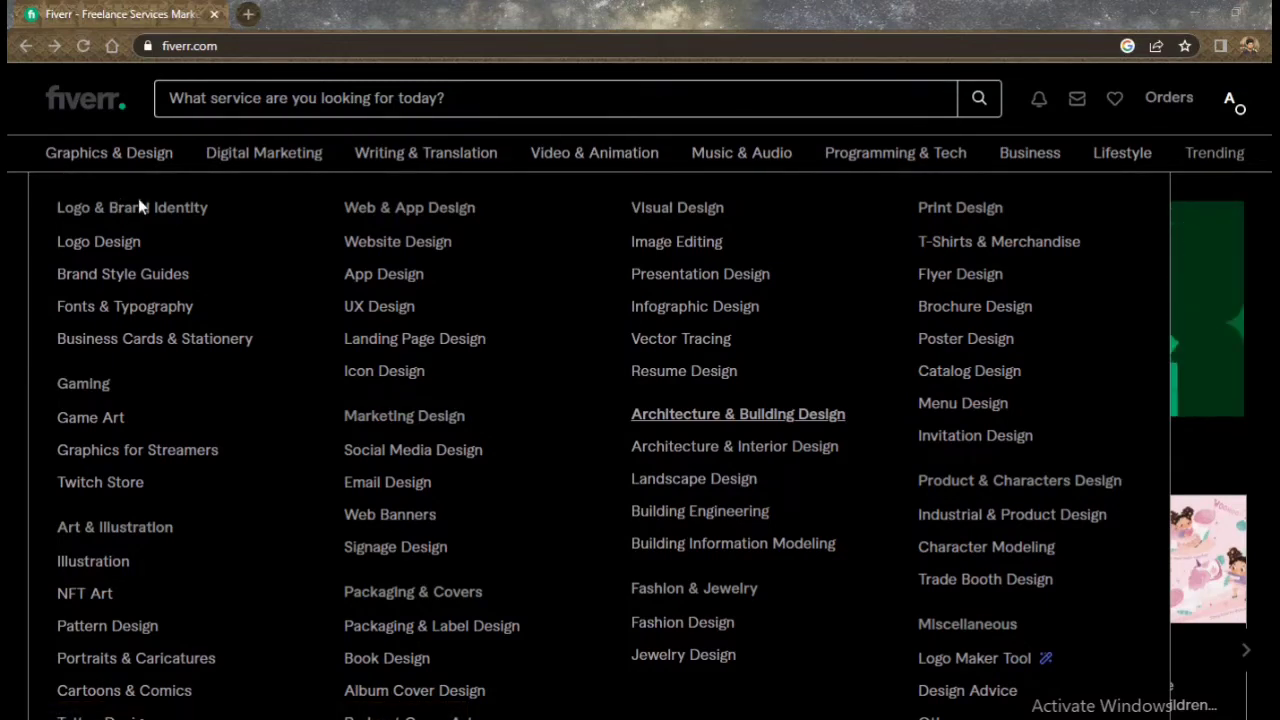
mouse_move(278, 158)
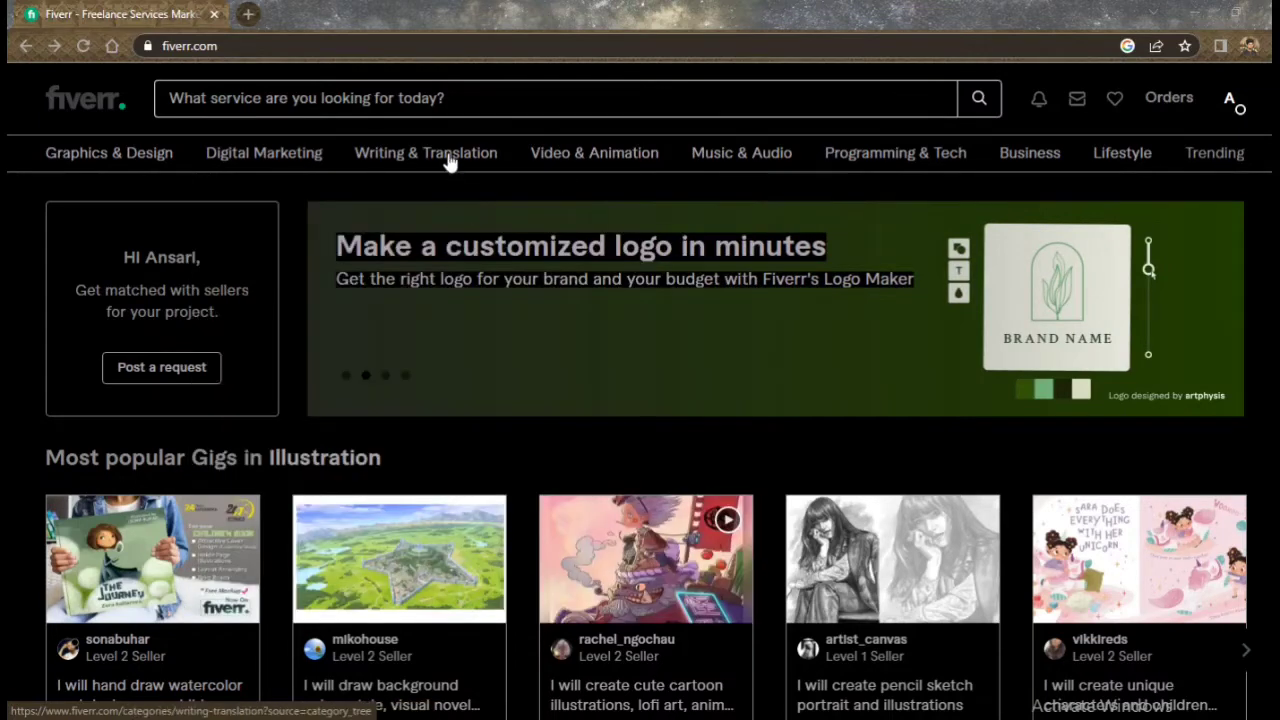
mouse_move(448, 160)
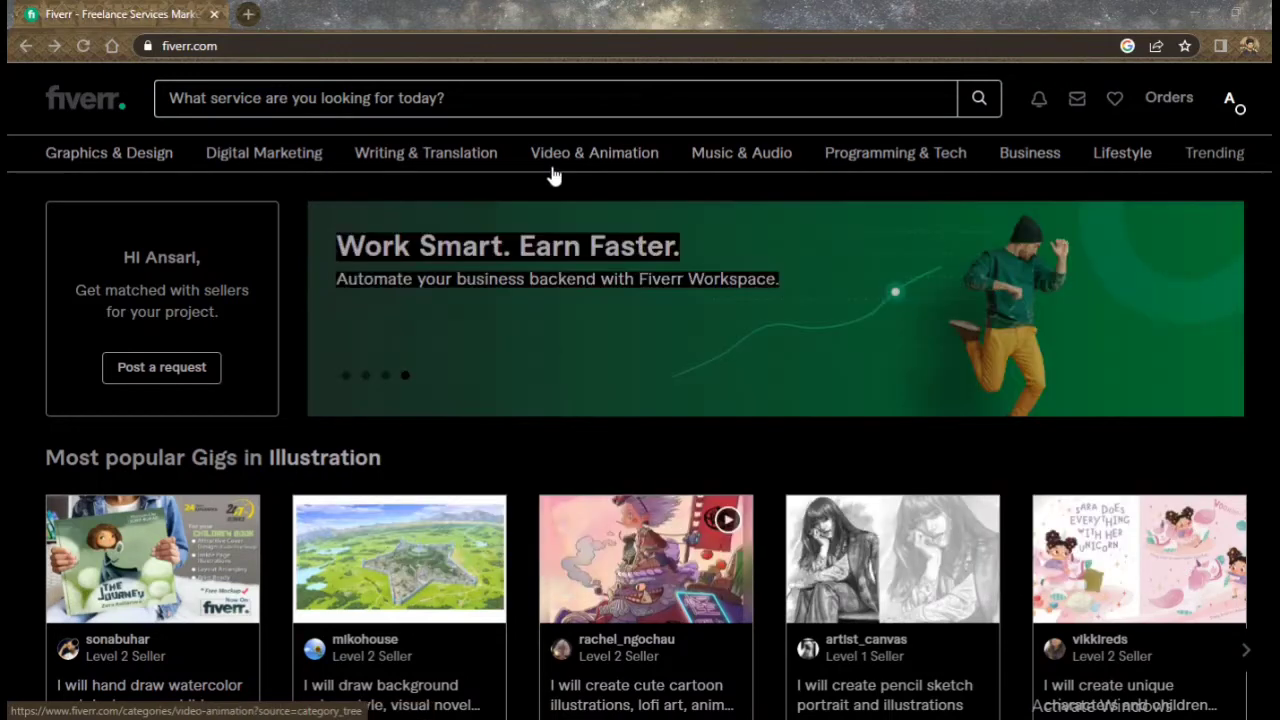
mouse_move(553, 175)
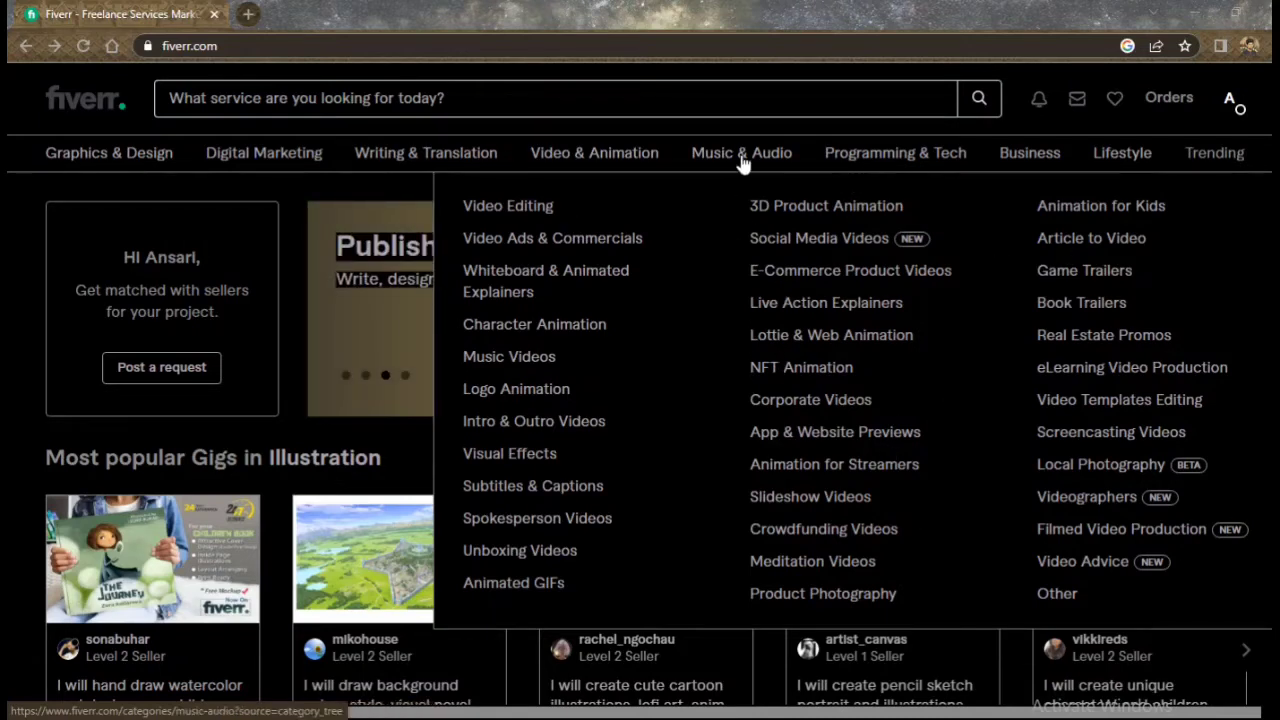
mouse_move(741, 163)
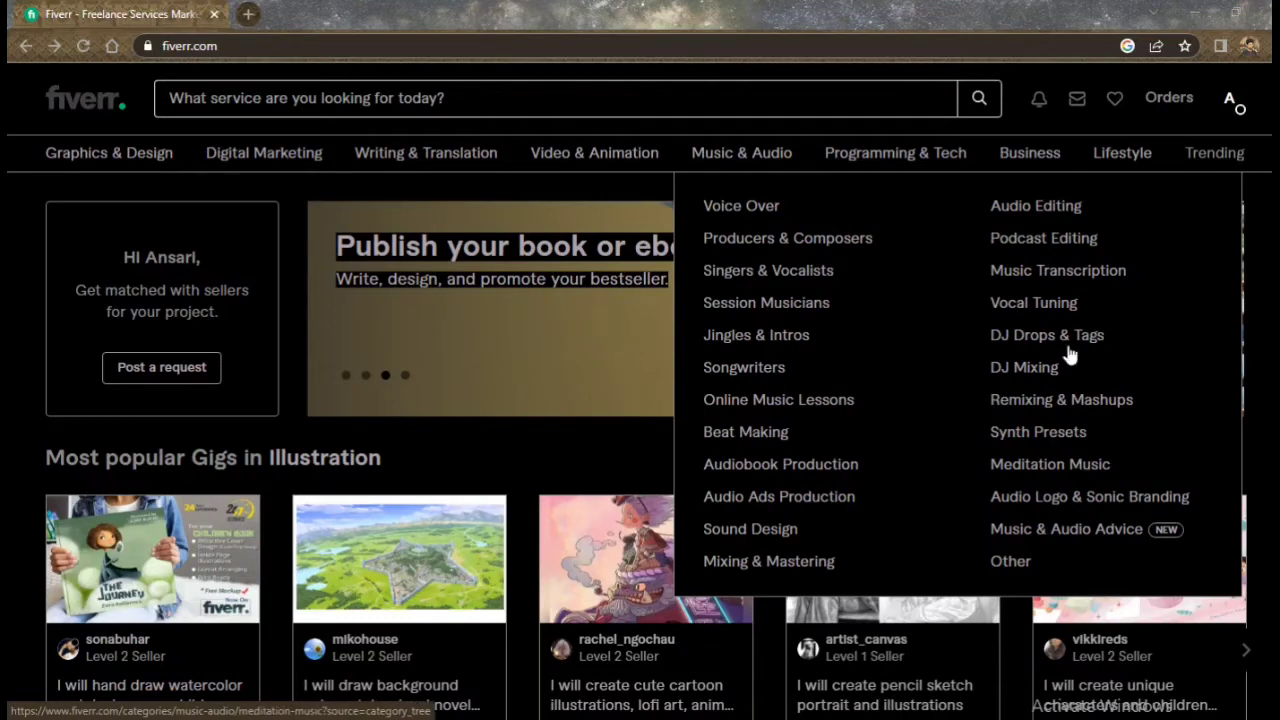
mouse_move(940, 163)
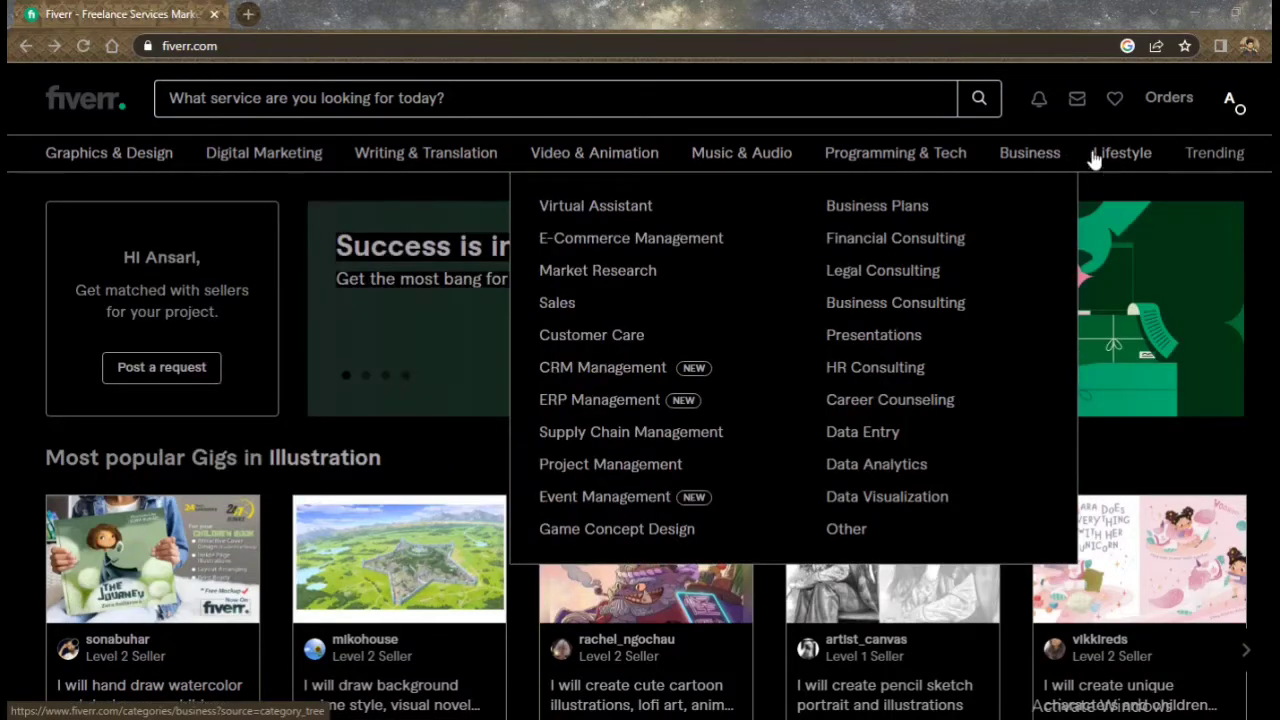
mouse_move(1126, 158)
mouse_move(1212, 162)
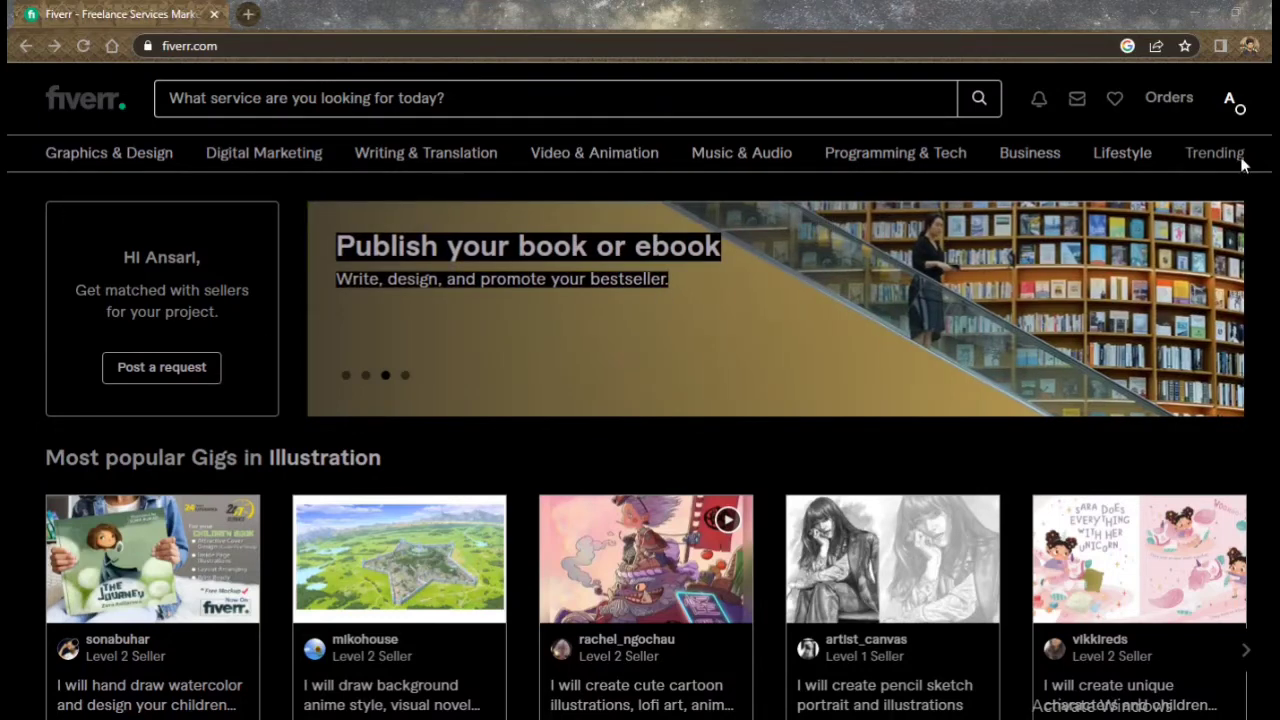
Step: Open the account's profile page and go to its description, languages and linked accounts sections
left_click(1232, 103)
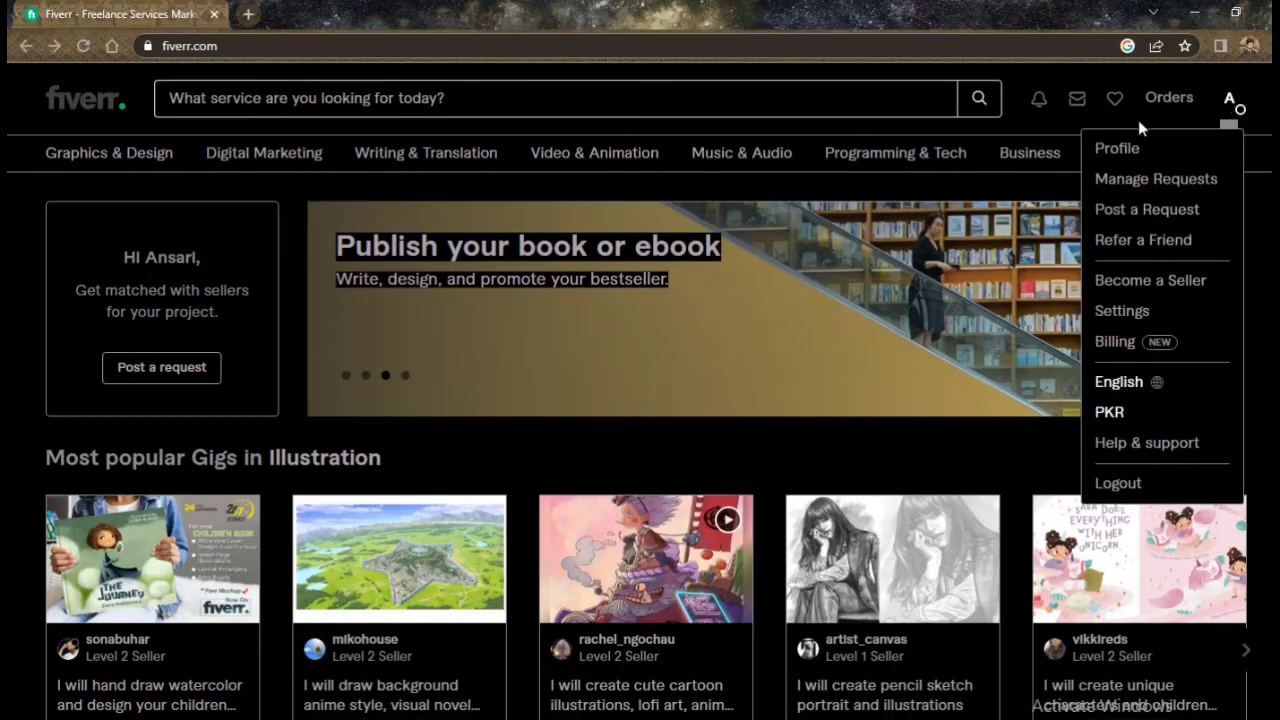
left_click(1120, 150)
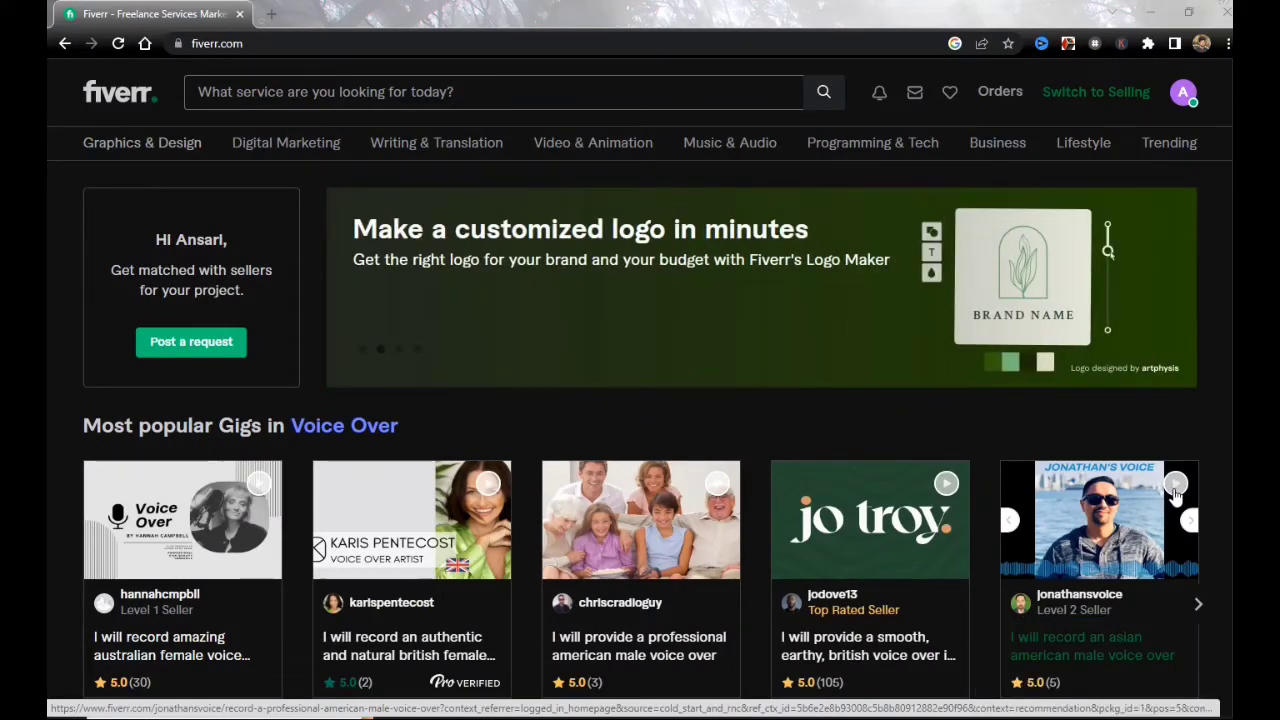
left_click(1187, 96)
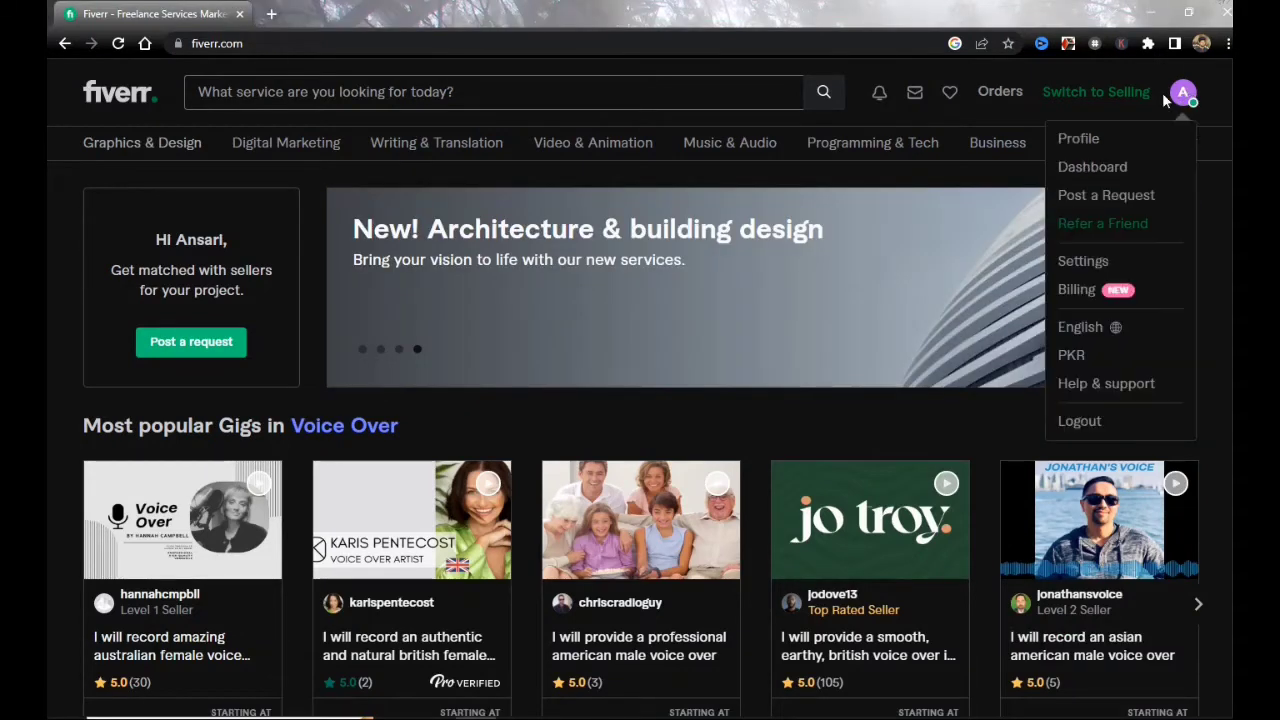
left_click(1066, 138)
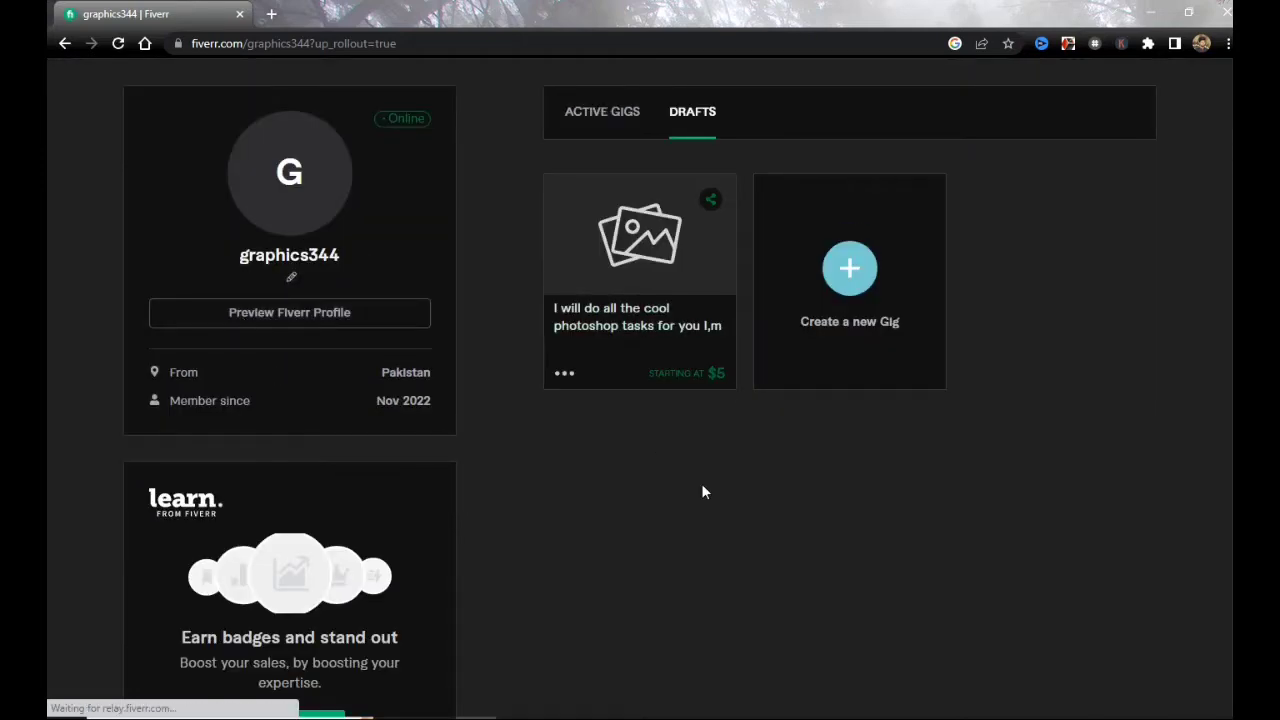
scroll(701, 489, "down", 1)
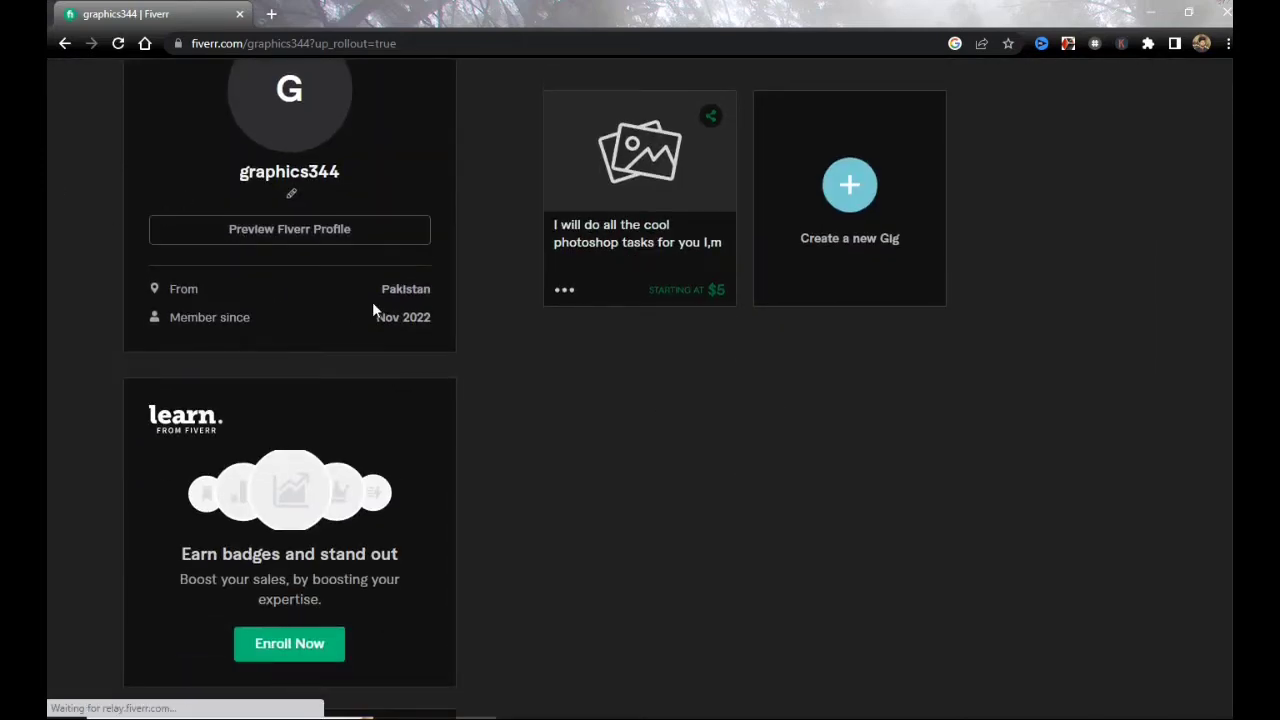
scroll(331, 366, "down", 4)
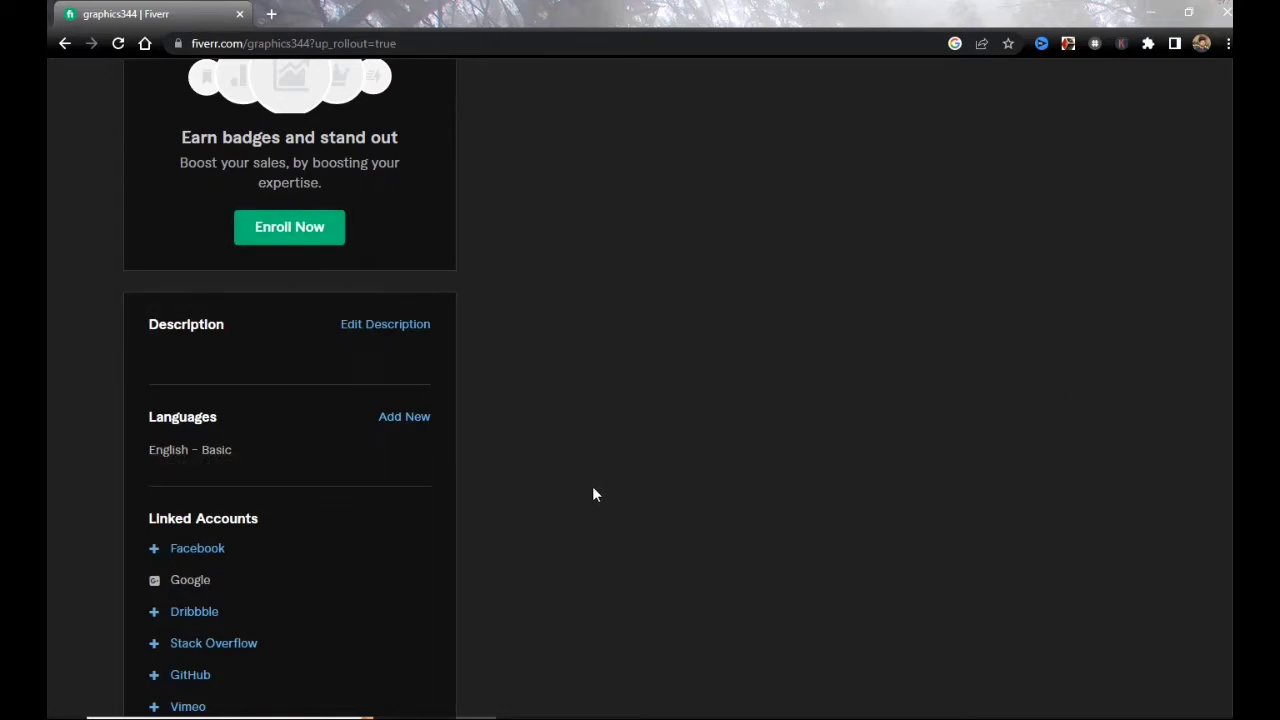
Step: Look through the profile's description, languages, linked accounts, skills, education and certification sections, and return to the gig drafts
scroll(407, 360, "down", 1)
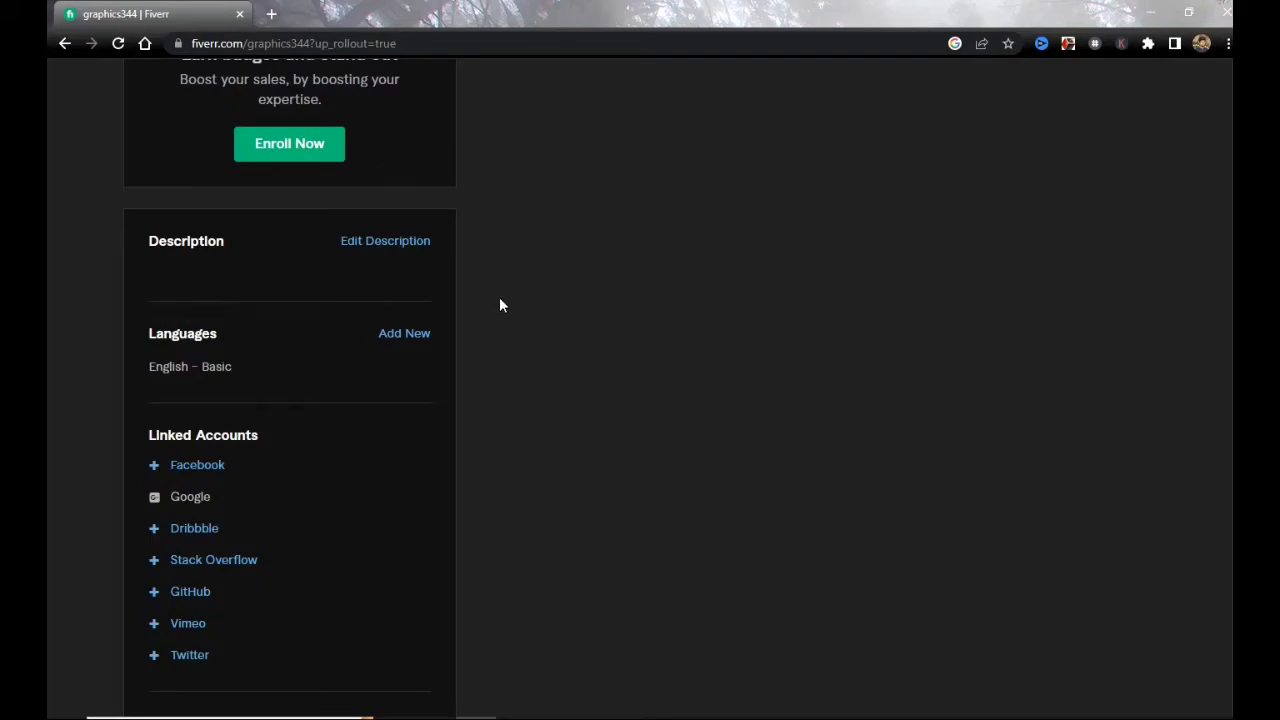
scroll(503, 350, "down", 2)
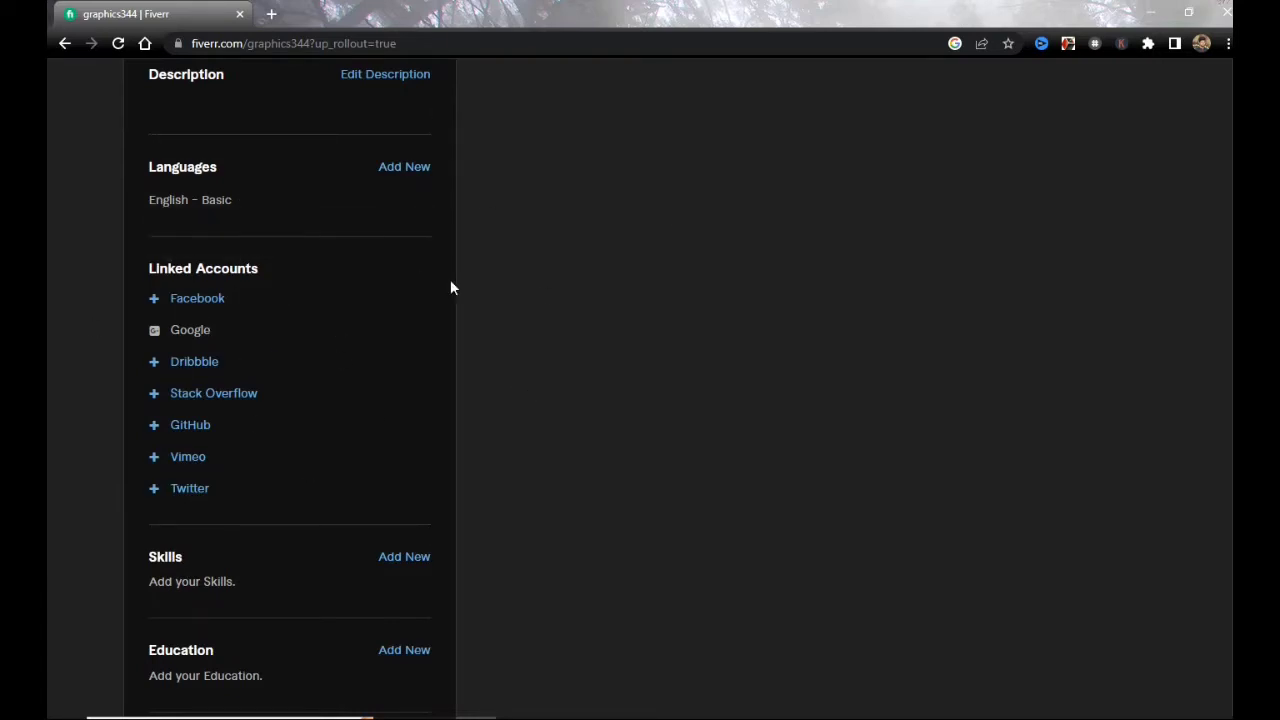
scroll(576, 381, "up", 1)
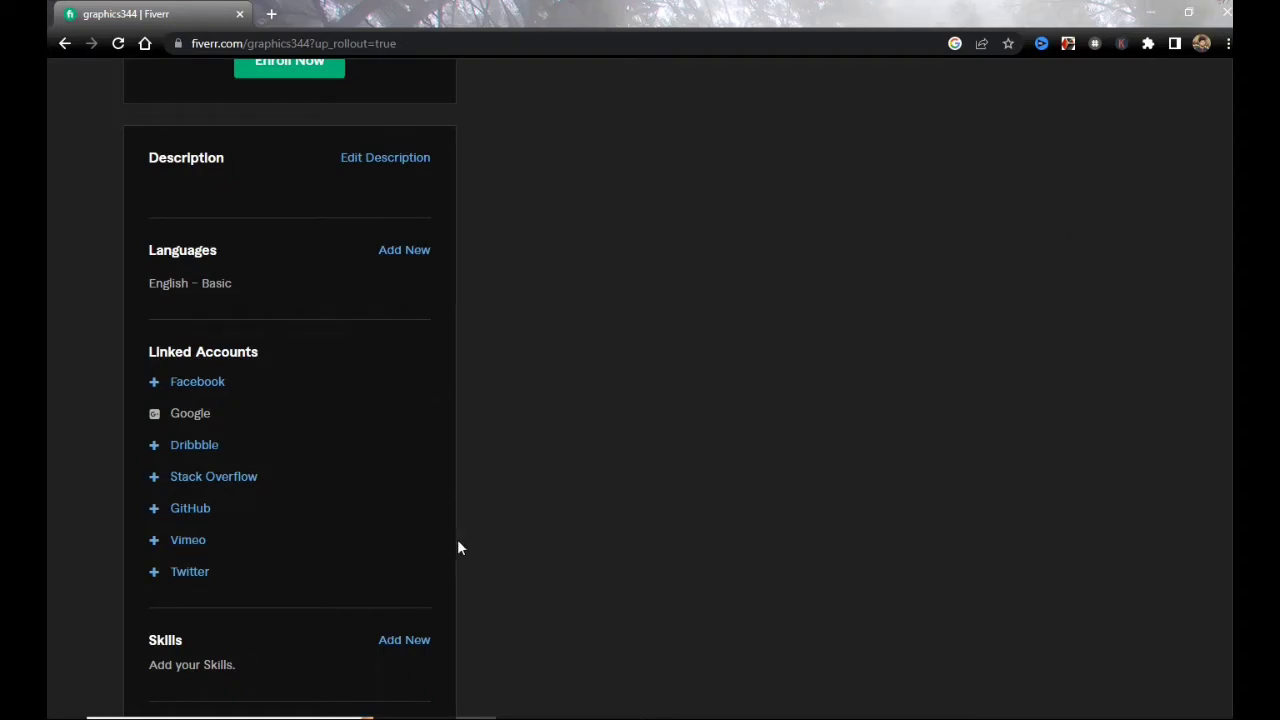
scroll(433, 536, "down", 1)
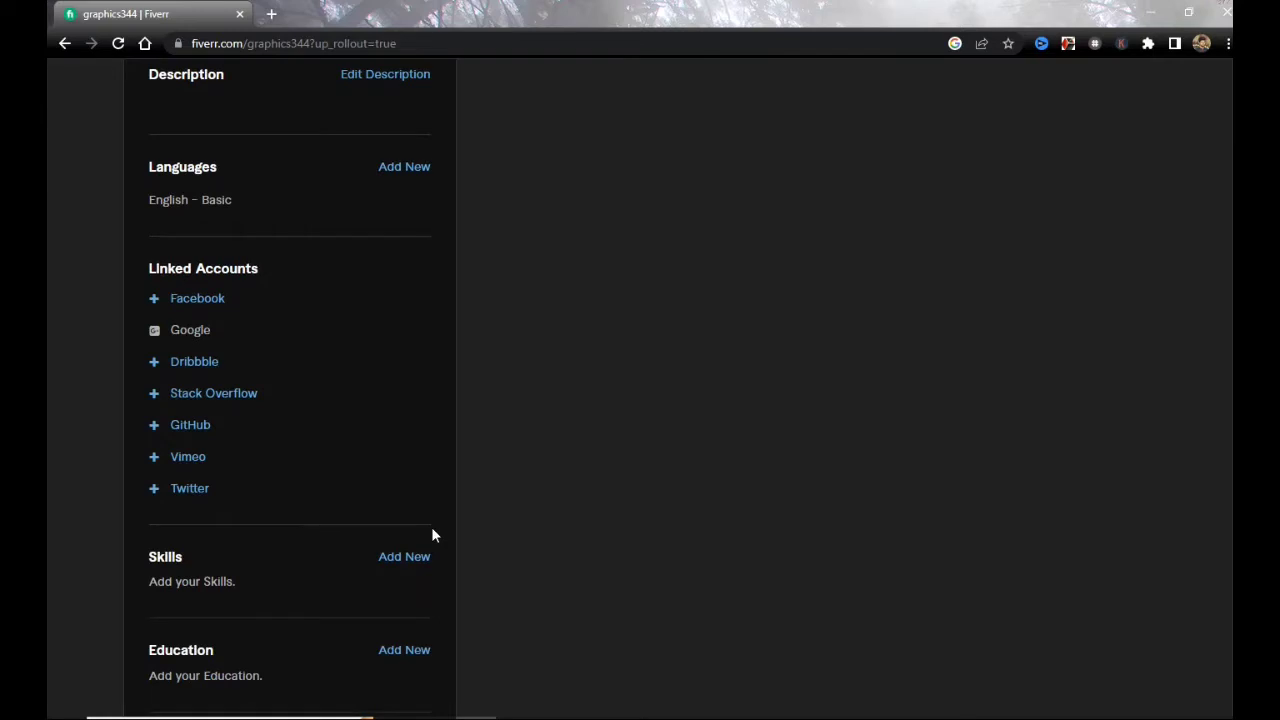
scroll(512, 523, "down", 2)
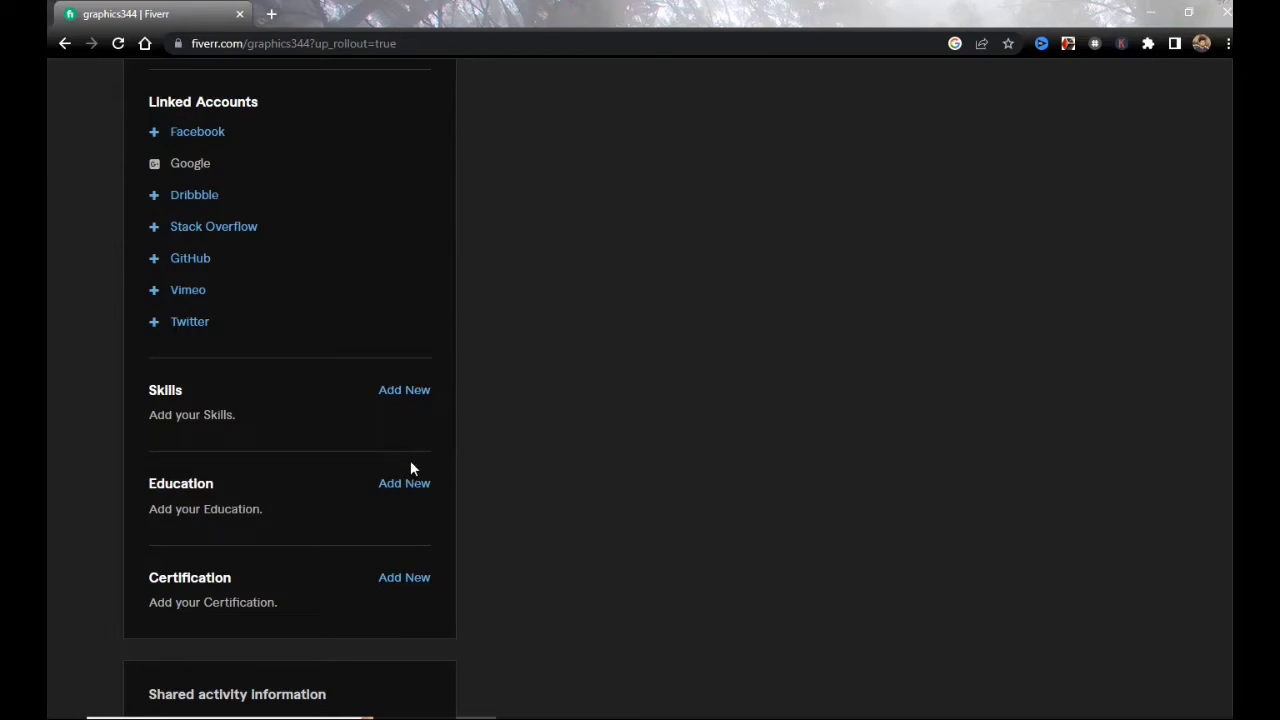
scroll(340, 530, "down", 2)
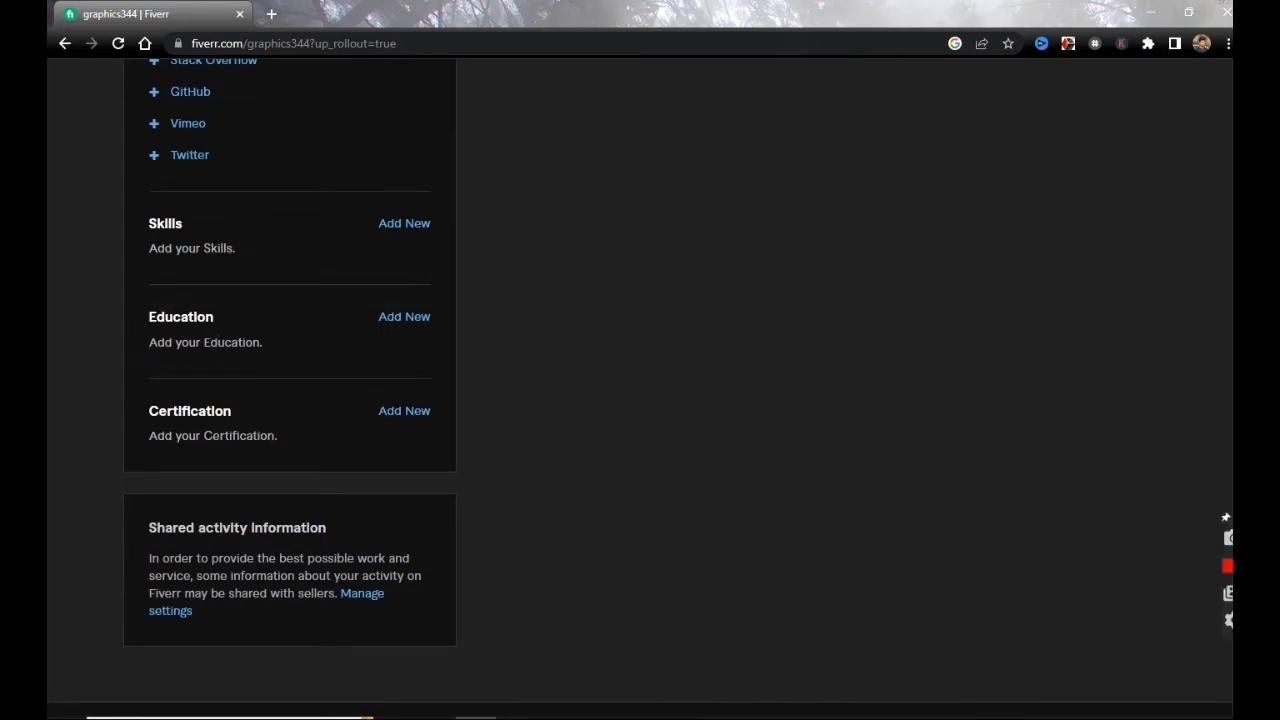
scroll(640, 387, "up", 10)
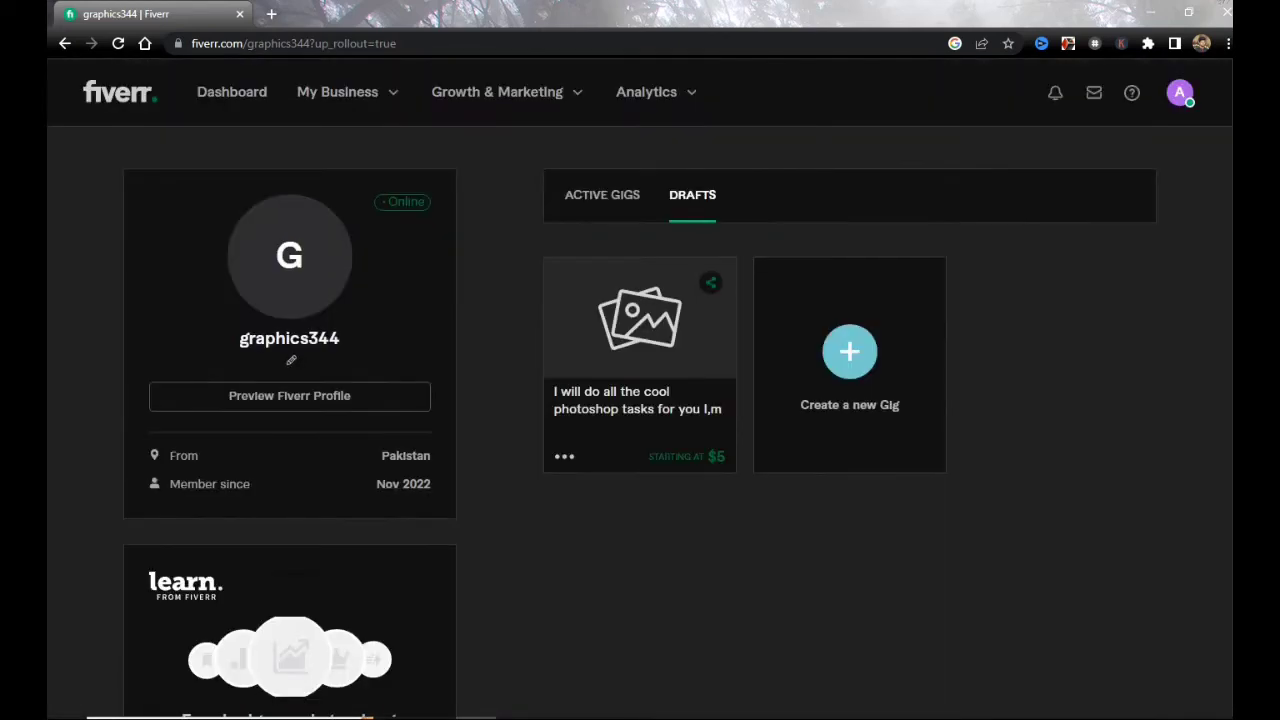
scroll(586, 457, "down", 4)
scroll(589, 457, "up", 3)
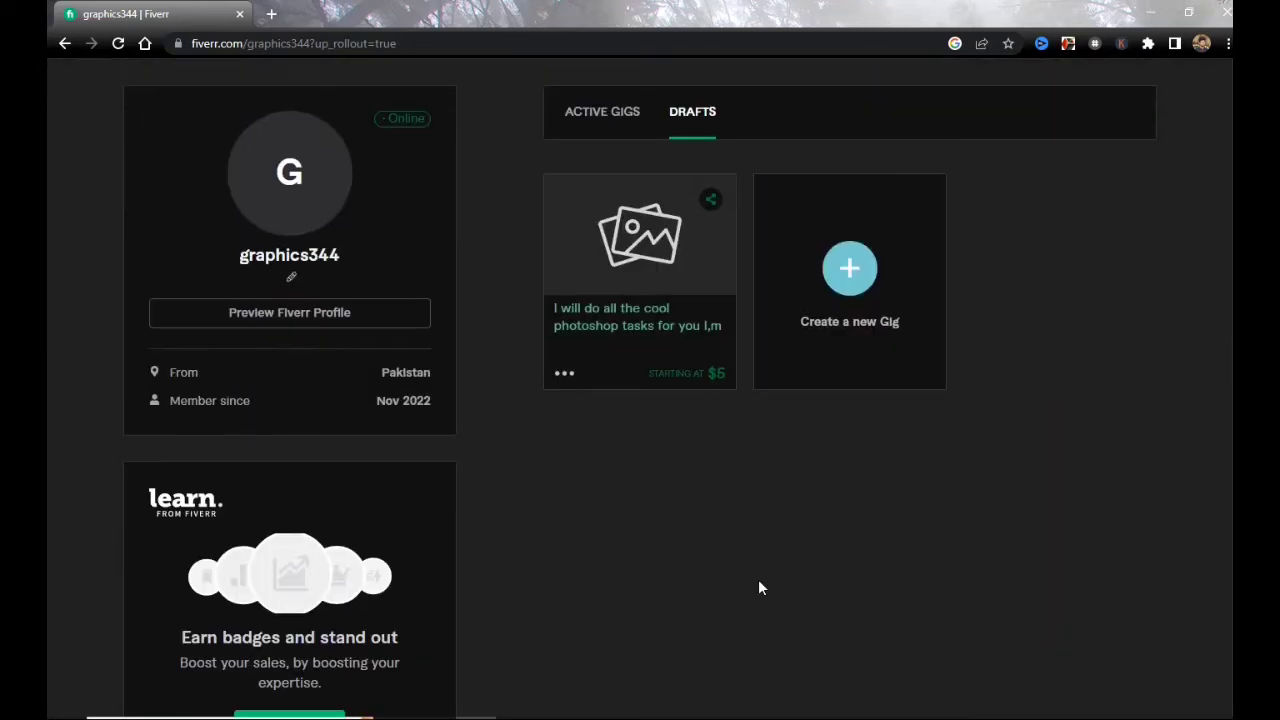
Step: Start creating a new gig and look over the title, category and search tag fields of its overview form
left_click(840, 292)
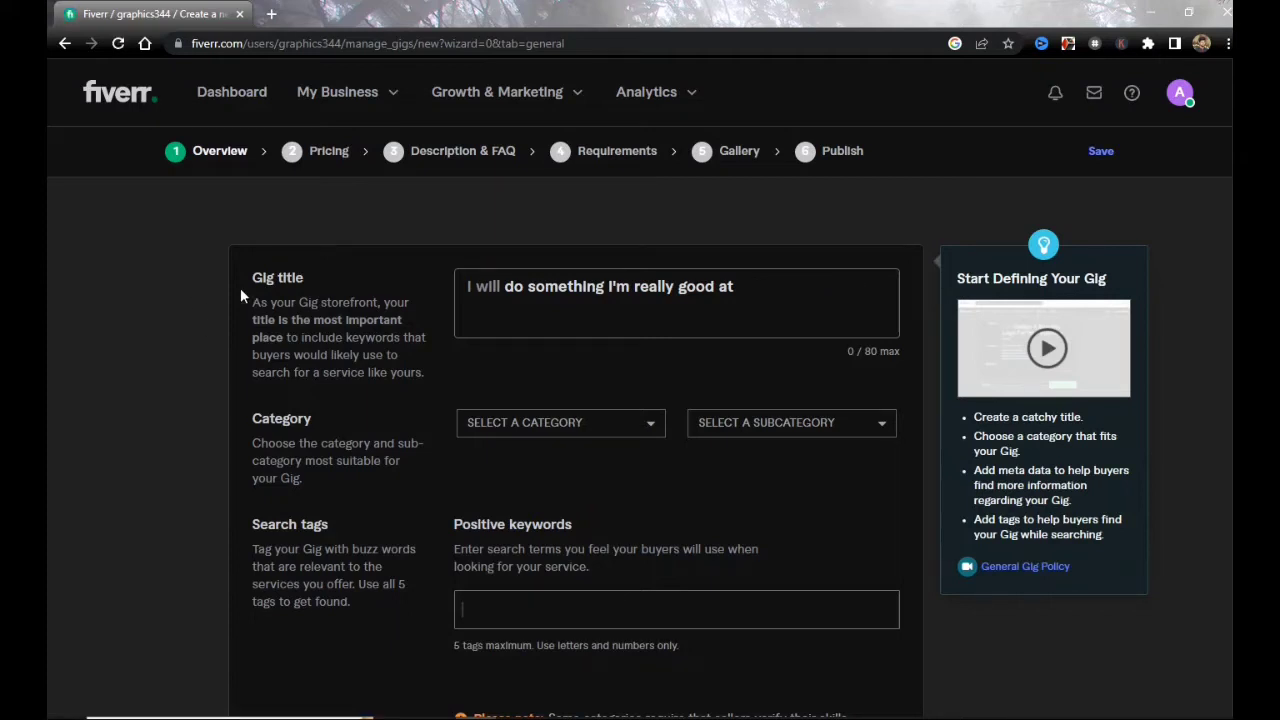
left_click_drag(240, 288, 273, 277)
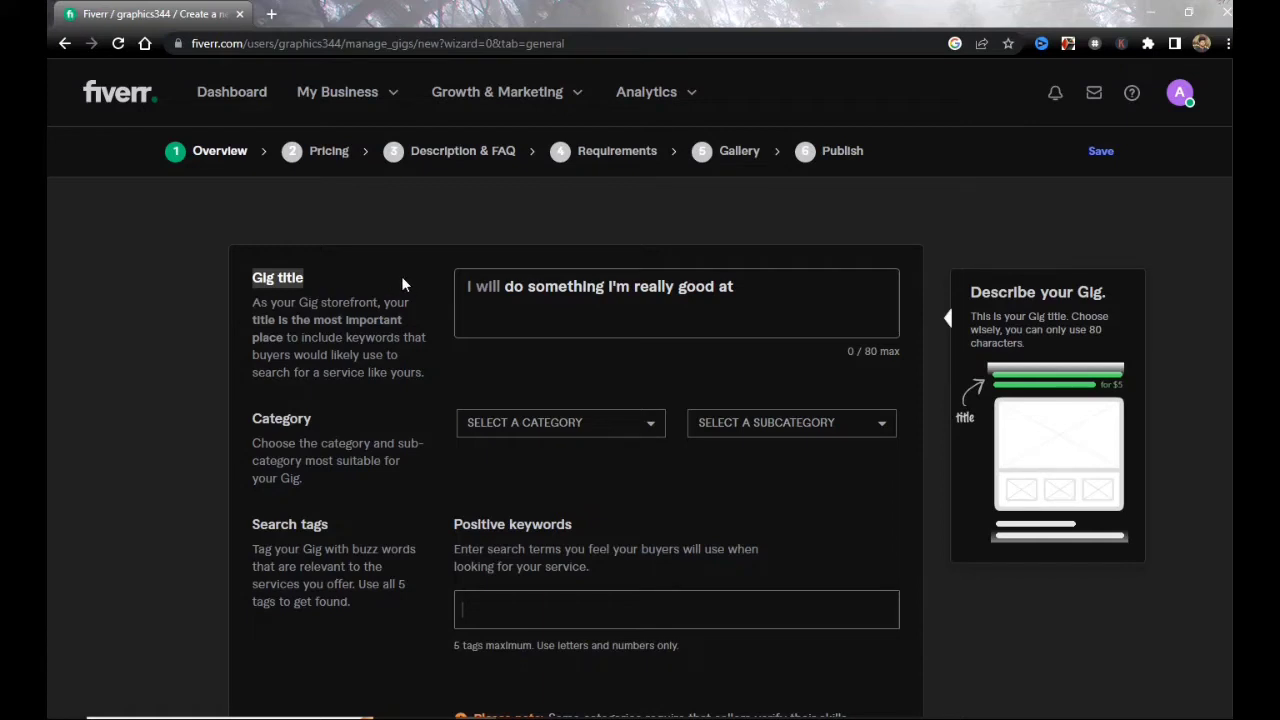
left_click(575, 326)
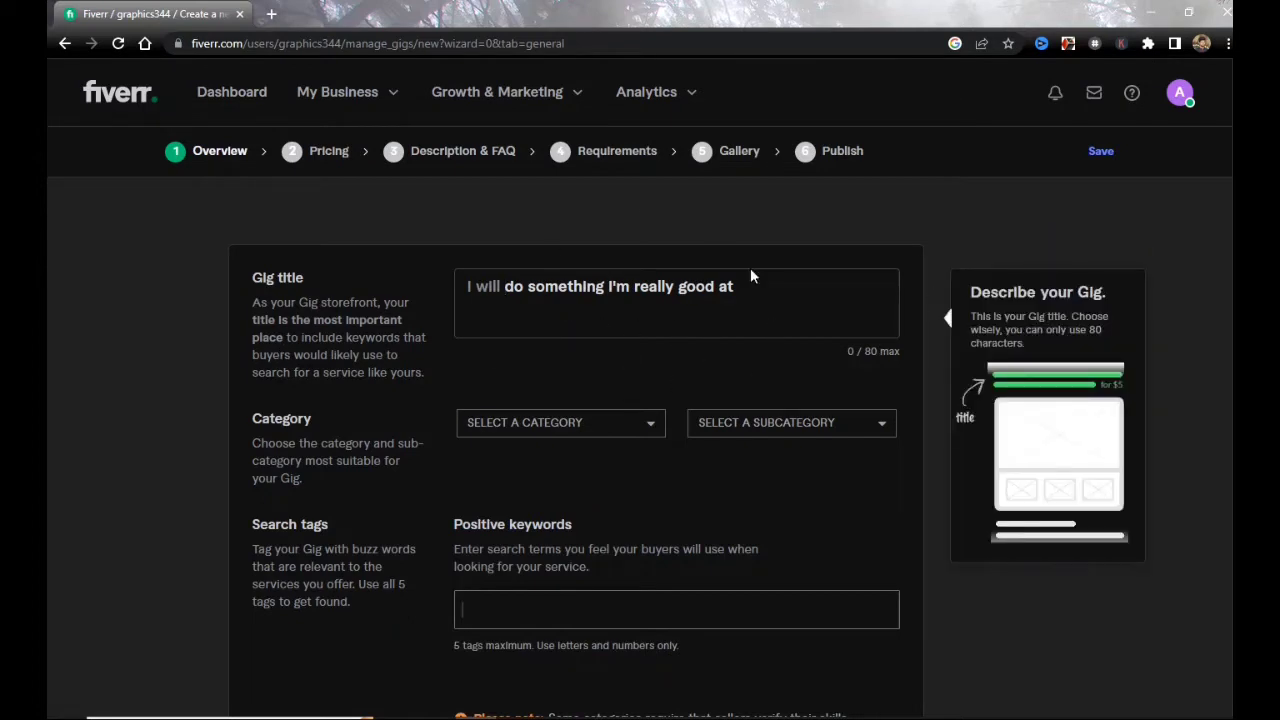
scroll(475, 333, "down", 3)
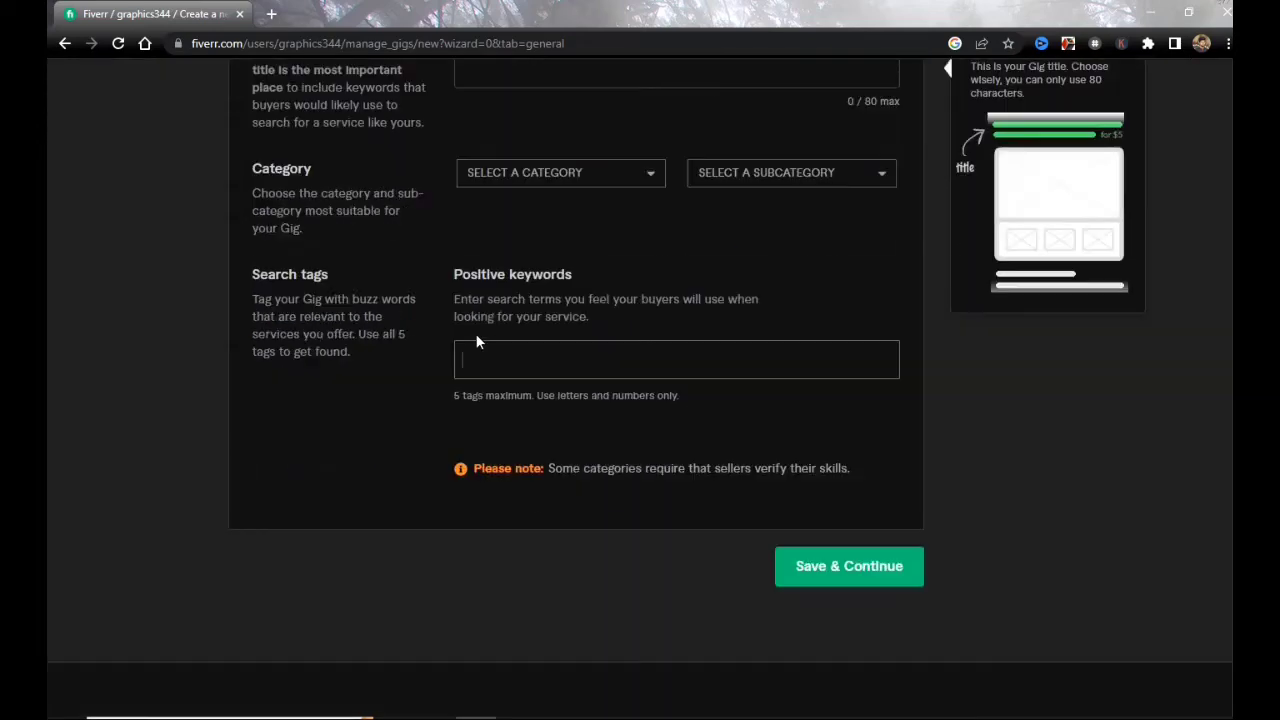
scroll(475, 333, "up", 3)
scroll(475, 333, "down", 3)
scroll(688, 528, "up", 3)
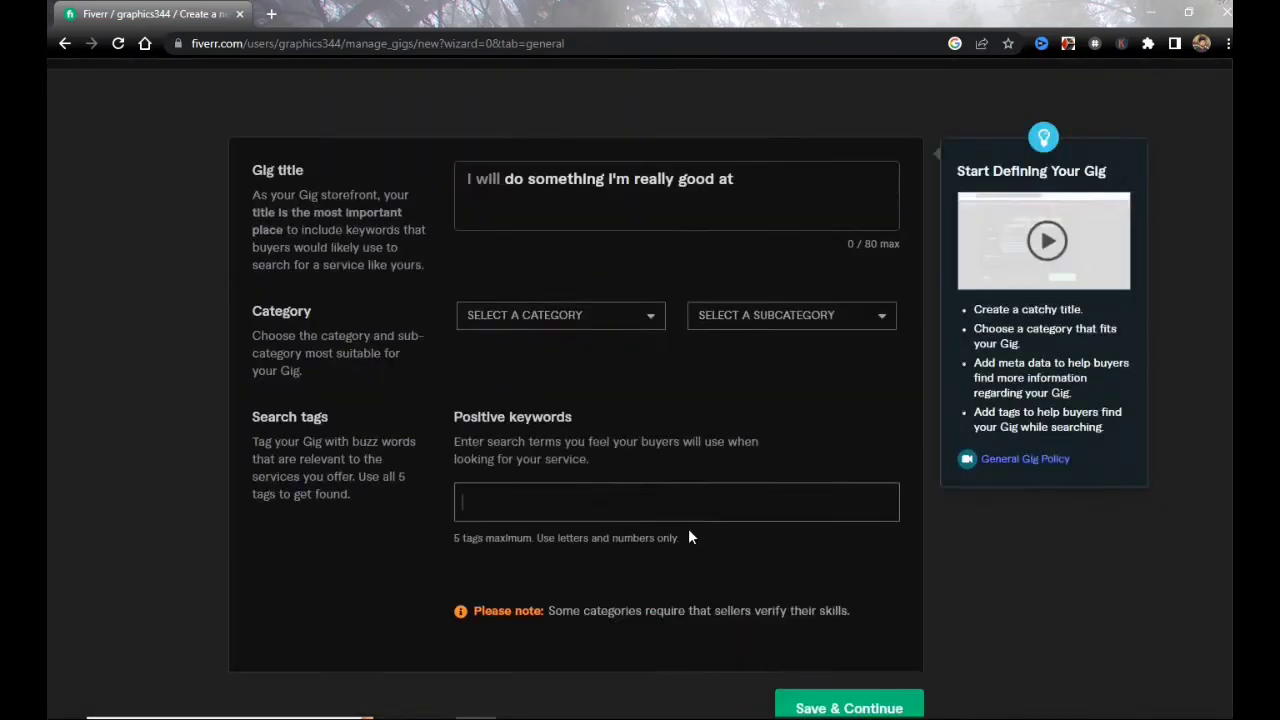
Step: Switch to the Word document and copy the title line "I will Create Logo Design, signature logo, 3D logo, Company logo"
key("alt+Tab")
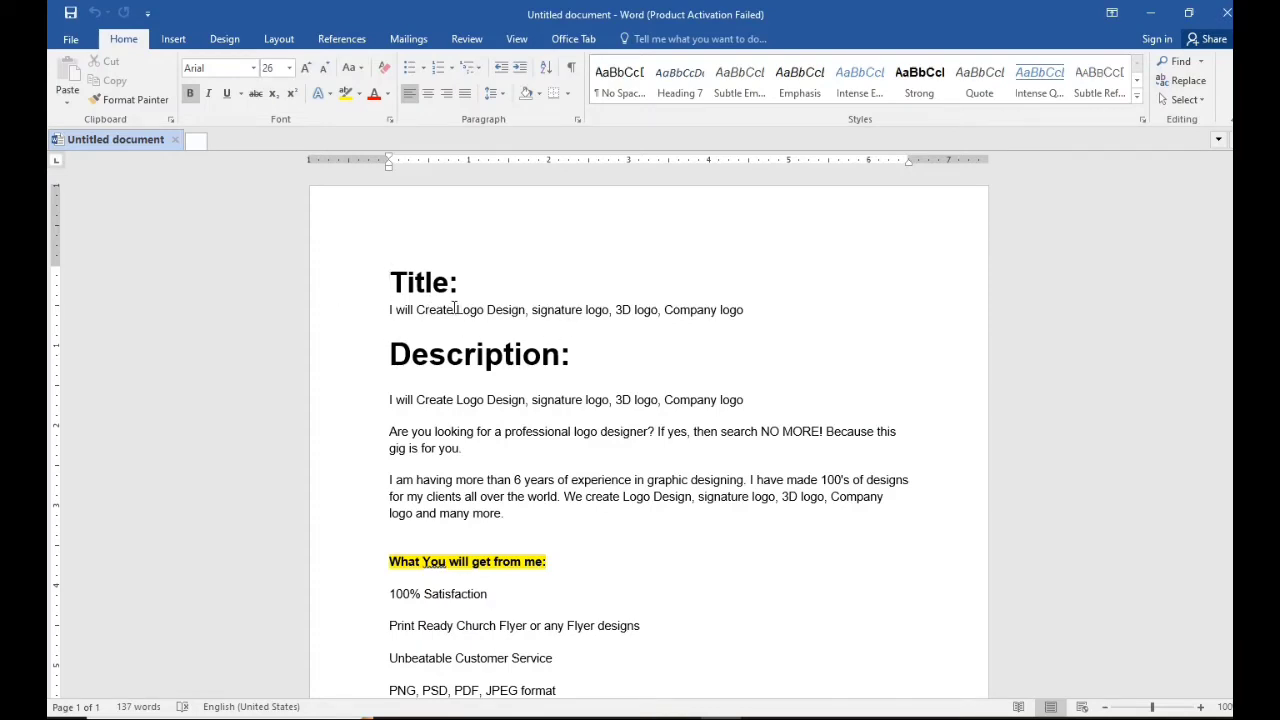
left_click_drag(454, 310, 744, 310)
left_click(606, 372)
left_click(757, 314)
left_click_drag(742, 310, 391, 317)
key("ctrl+c")
right_click(392, 318)
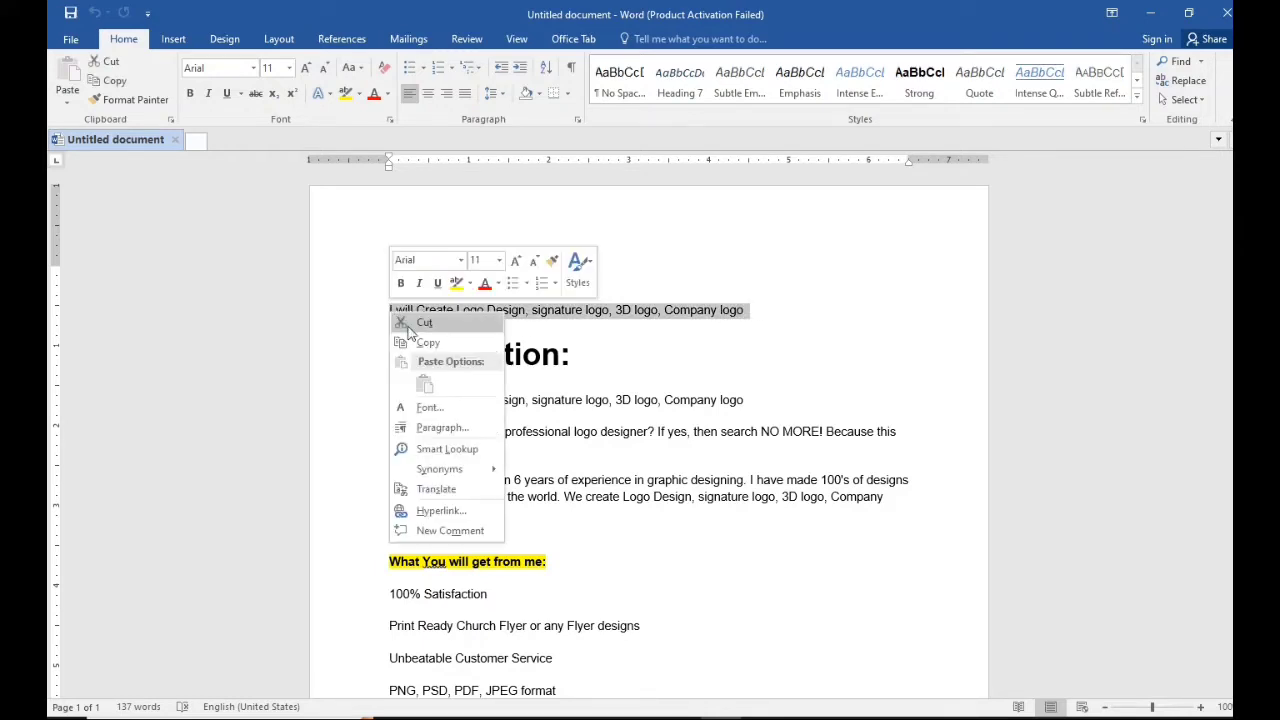
left_click(424, 343)
Step: Return to Fiverr in the browser, paste the copied line as the gig title and delete its duplicate "I will"
key("alt+Tab")
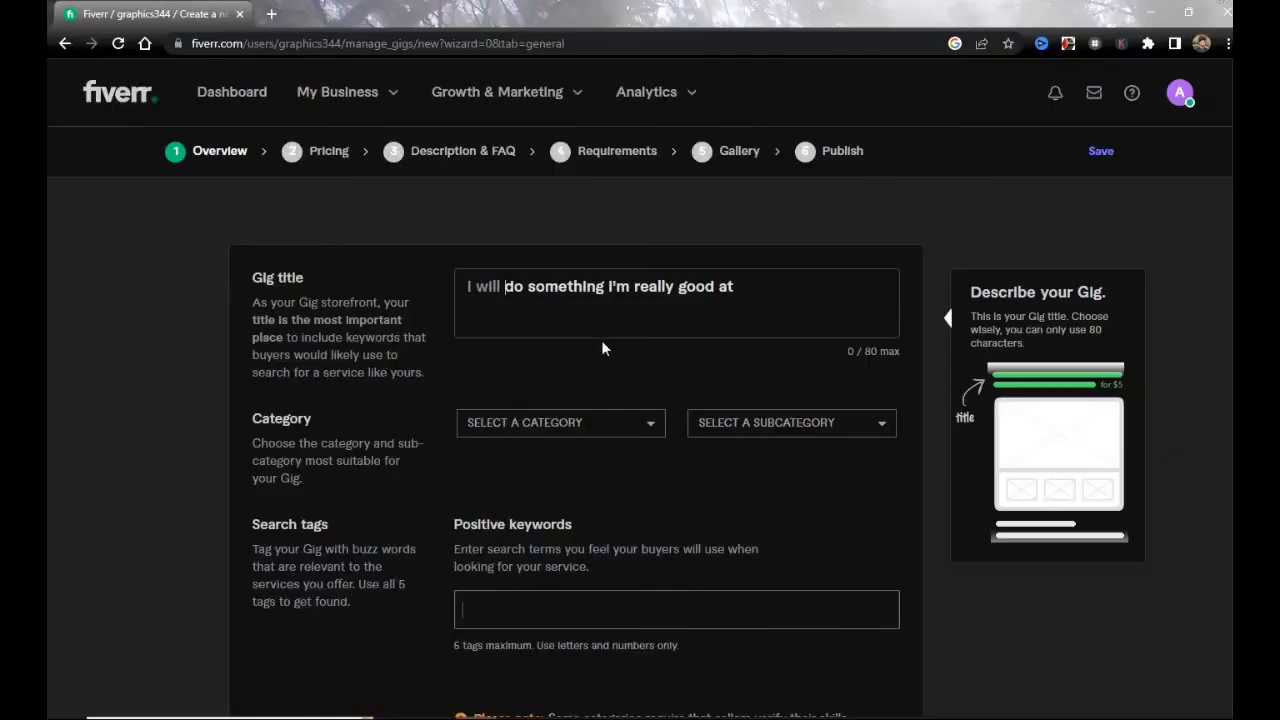
right_click(603, 320)
left_click(646, 450)
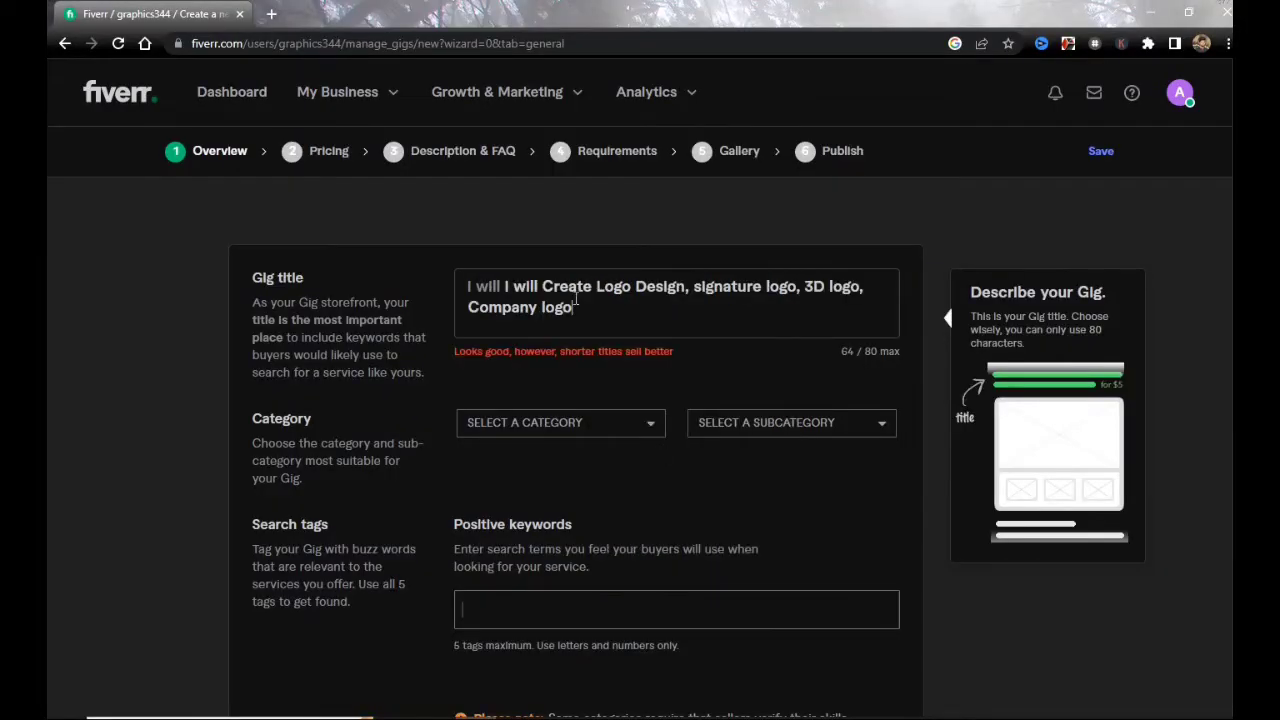
left_click_drag(540, 287, 507, 287)
key("BackSpace")
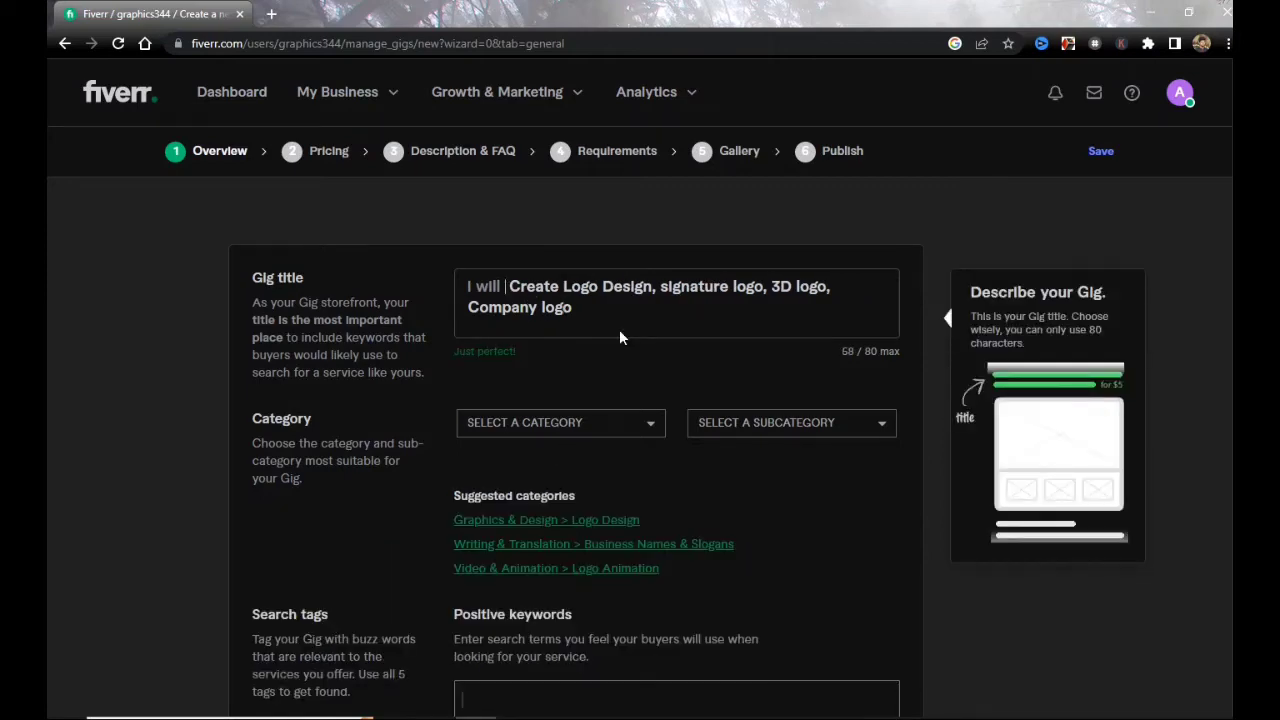
Step: Set the gig's category to Graphics & Design and its subcategory to Logo Design
scroll(619, 334, "down", 2)
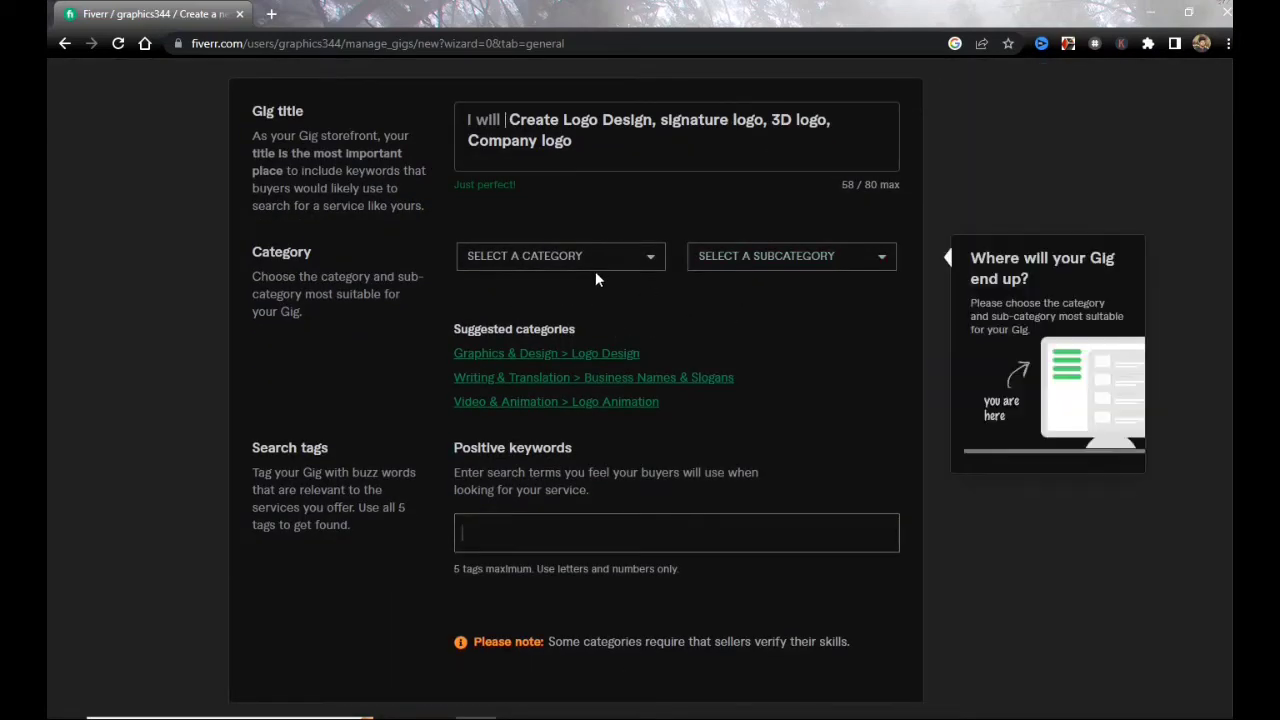
left_click(639, 268)
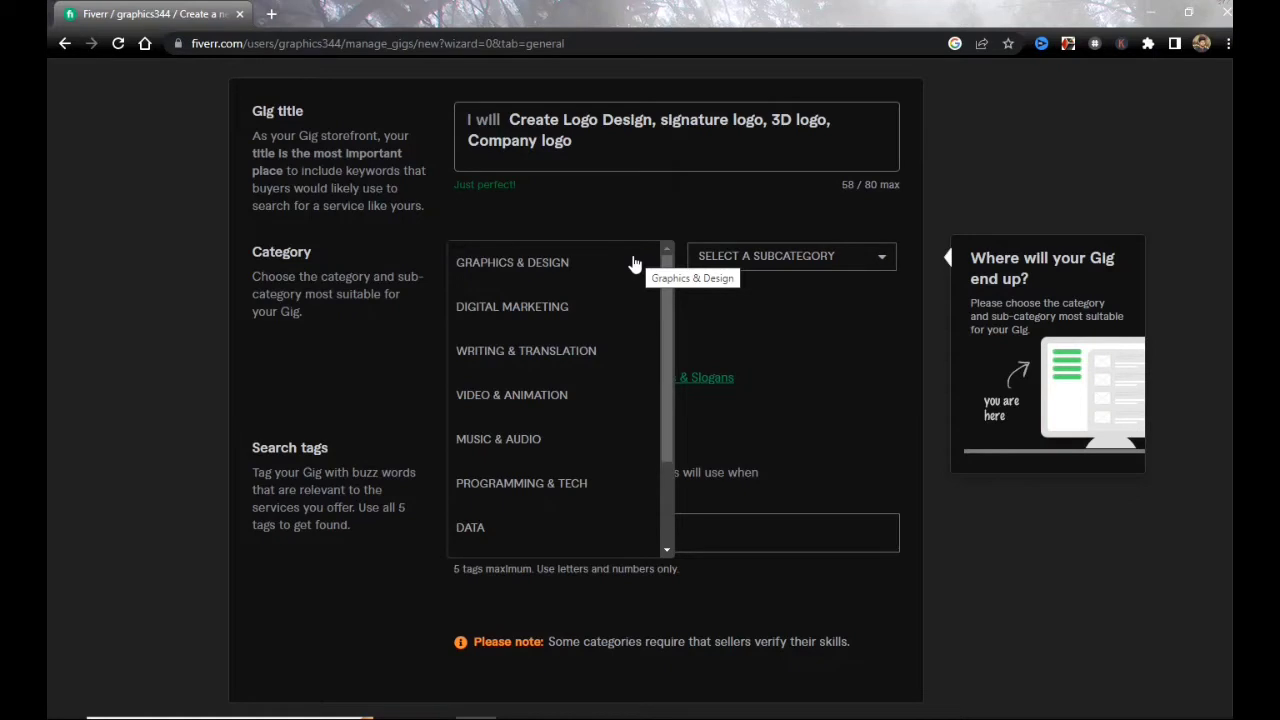
left_click(541, 270)
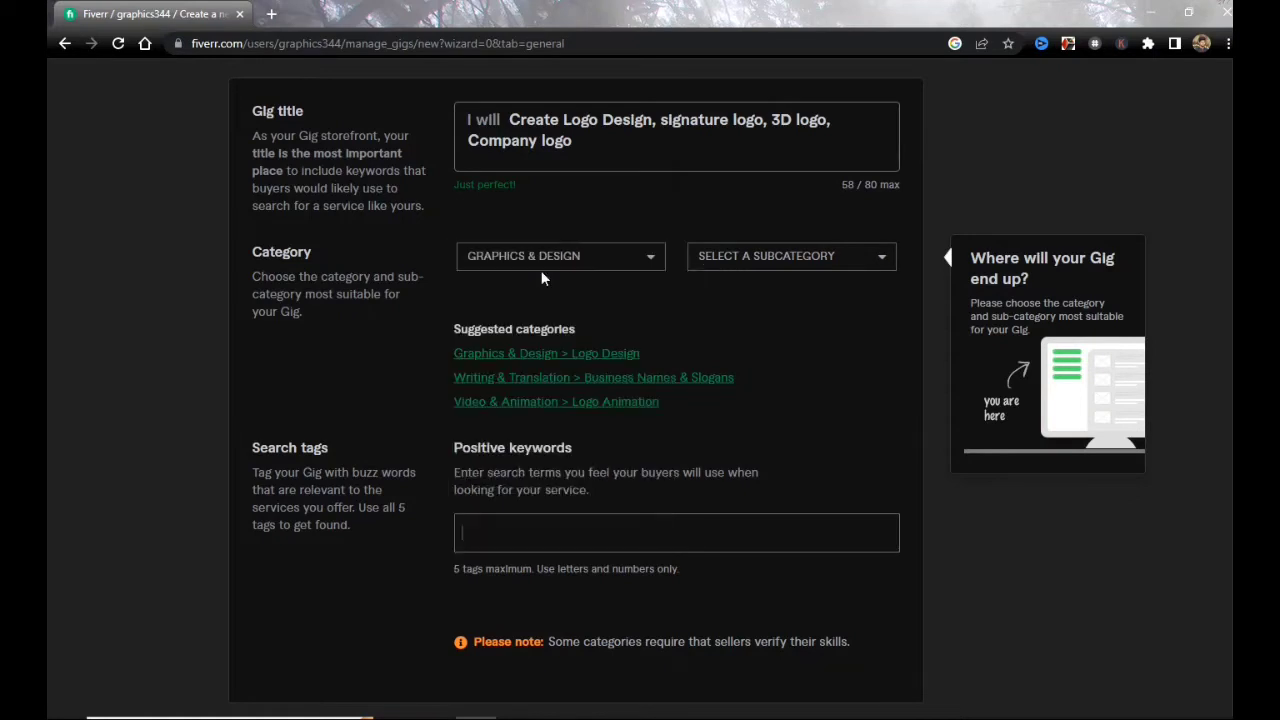
left_click(886, 260)
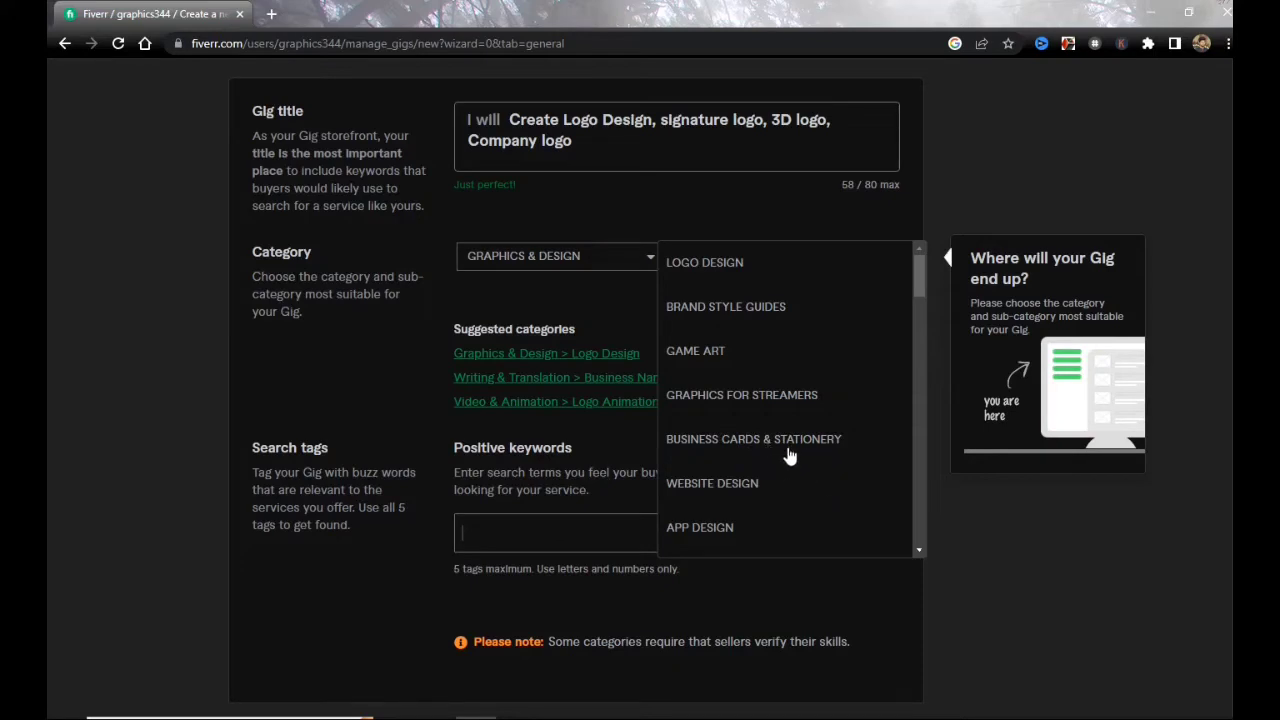
scroll(790, 455, "up", 2)
scroll(607, 478, "down", 2)
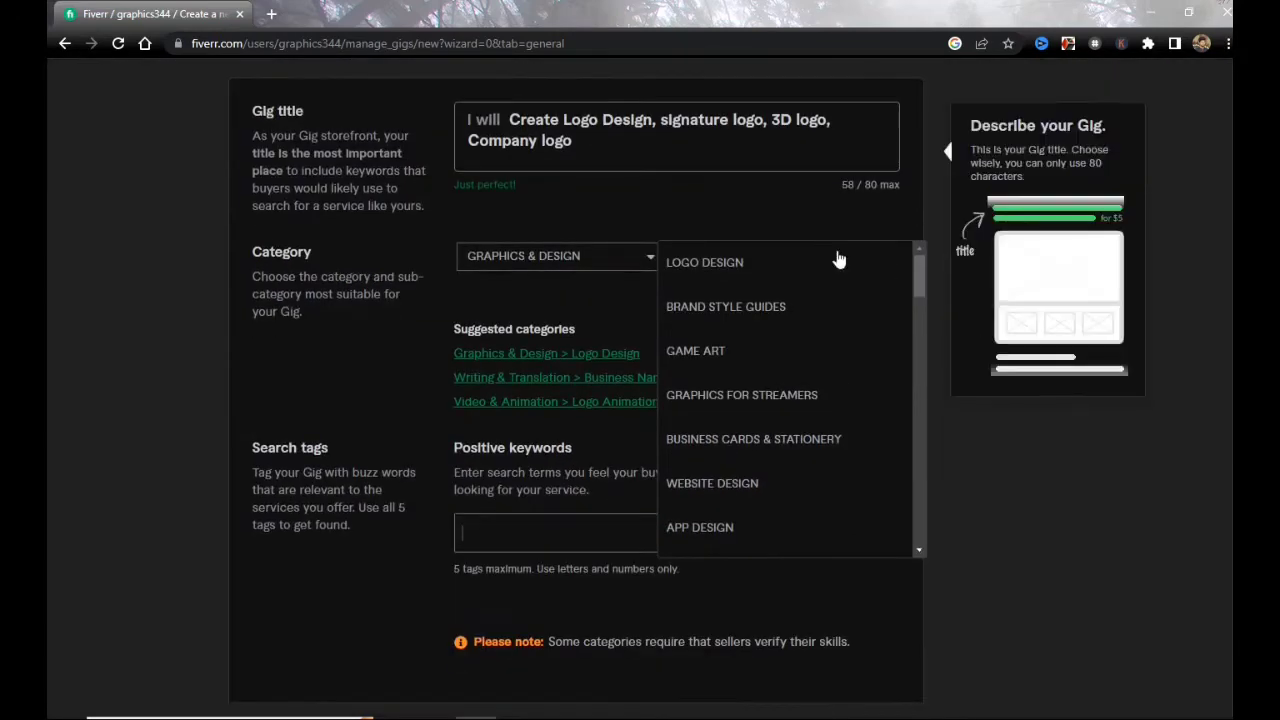
left_click(705, 265)
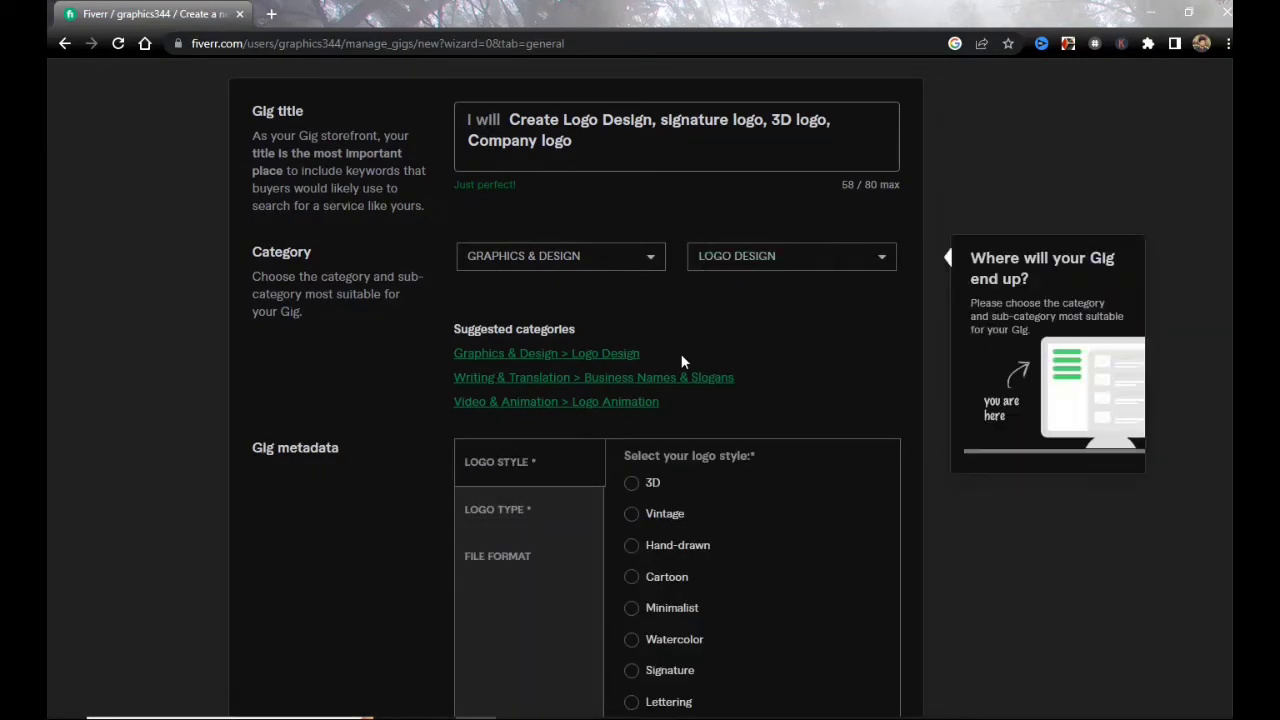
Step: Choose Signature as the logo style and Wordmark as the logo type in the gig metadata
scroll(780, 306, "down", 2)
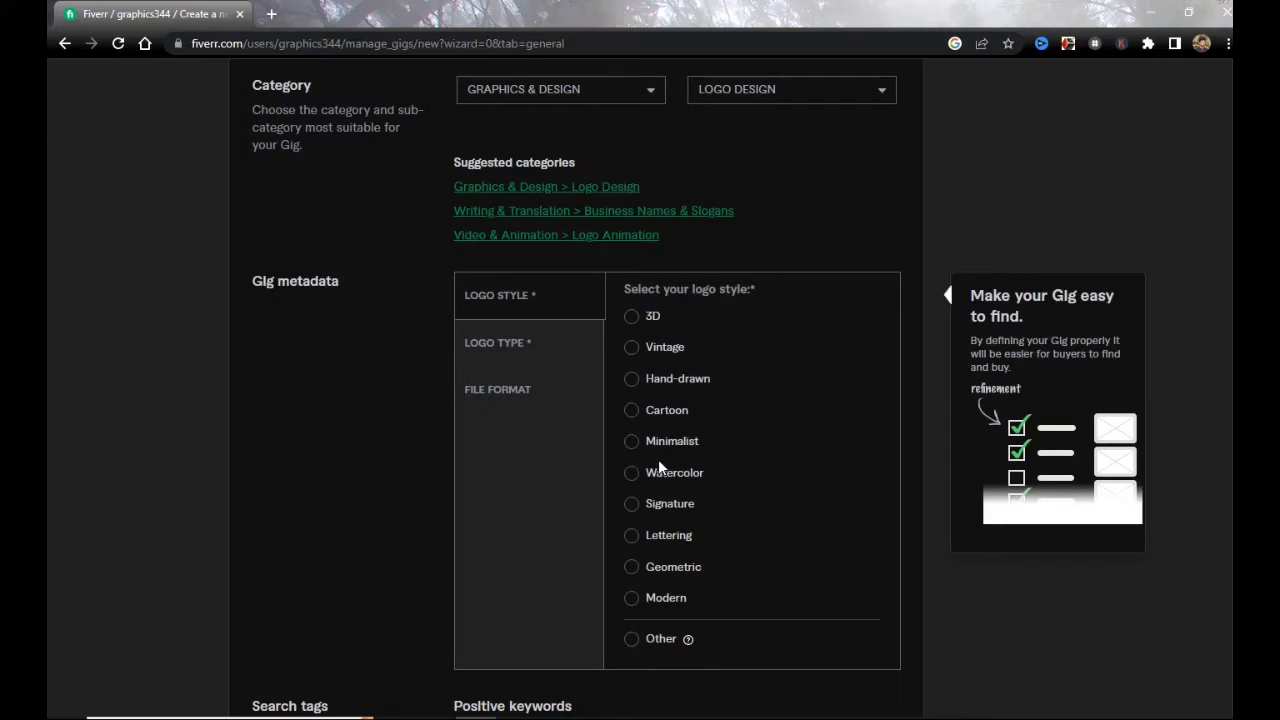
scroll(764, 462, "down", 1)
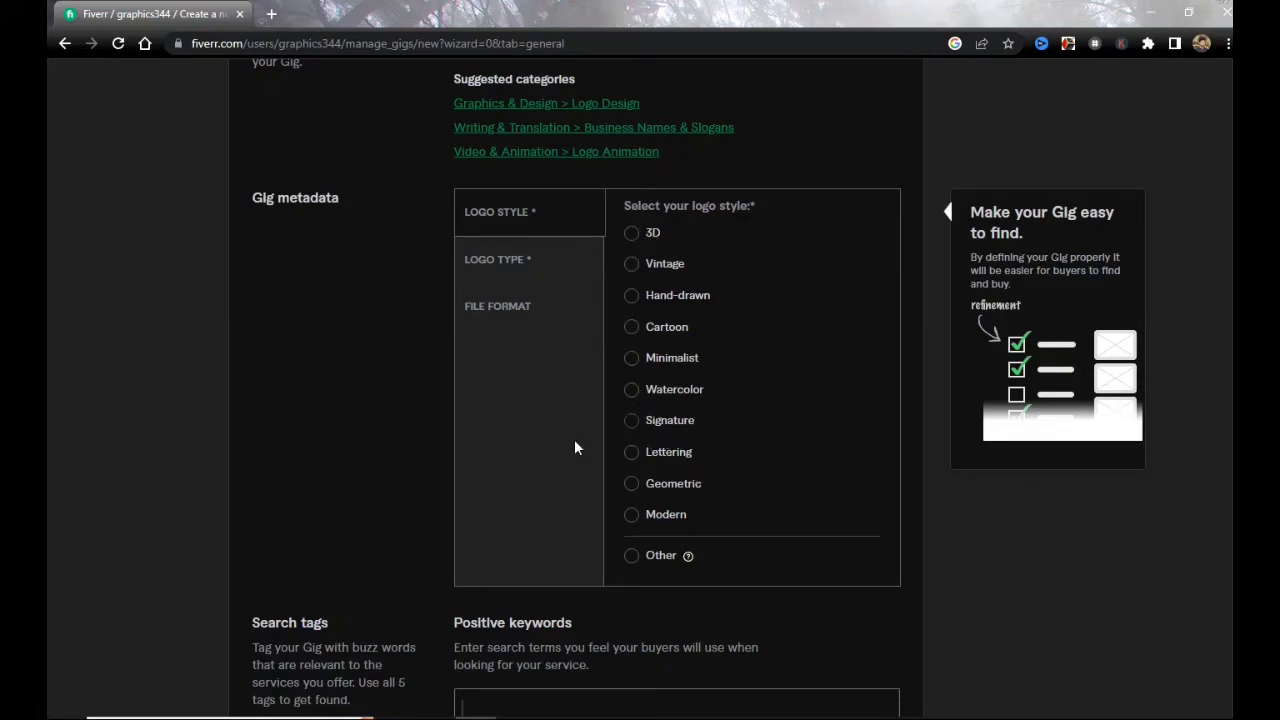
left_click(633, 424)
left_click(527, 263)
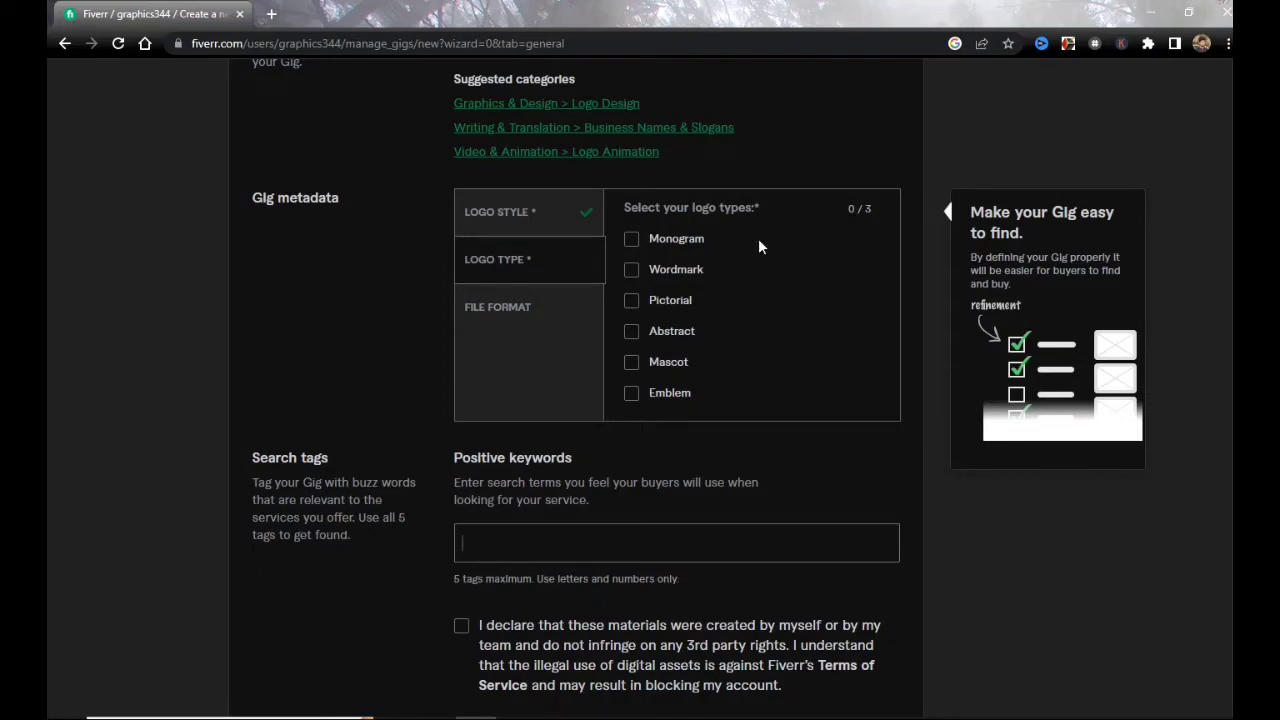
scroll(758, 238, "down", 2)
scroll(791, 230, "up", 3)
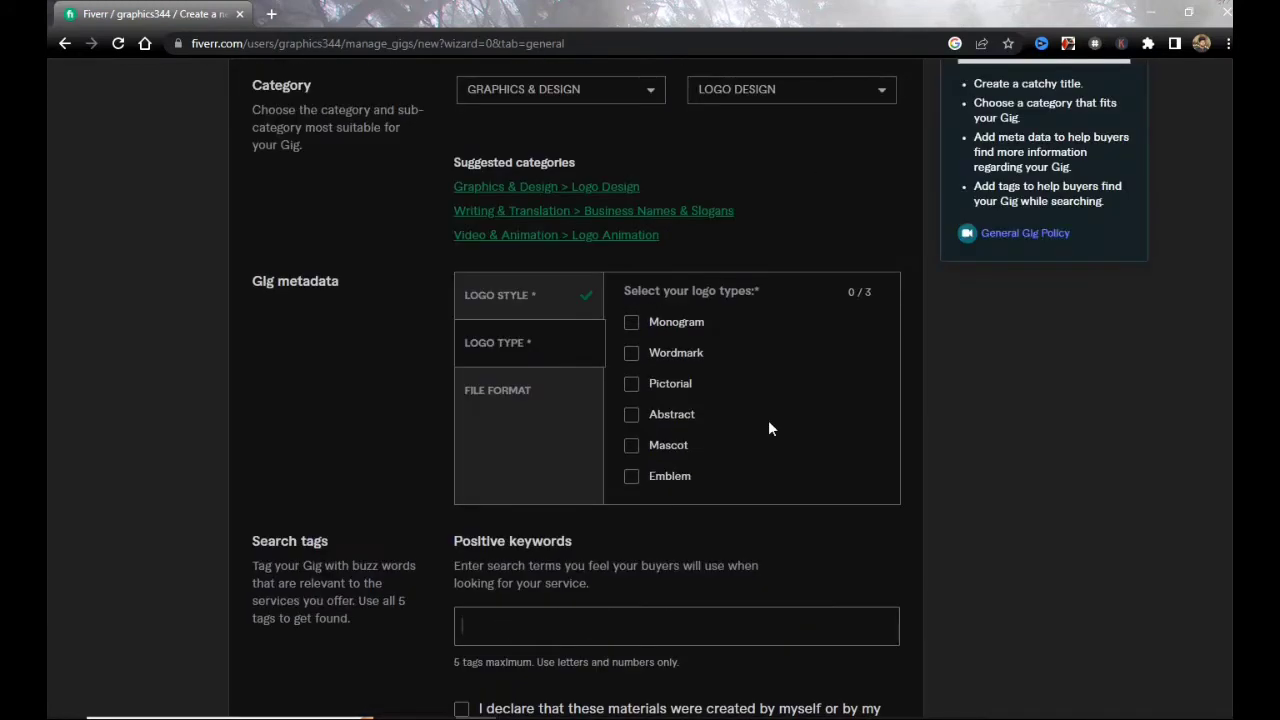
left_click(630, 357)
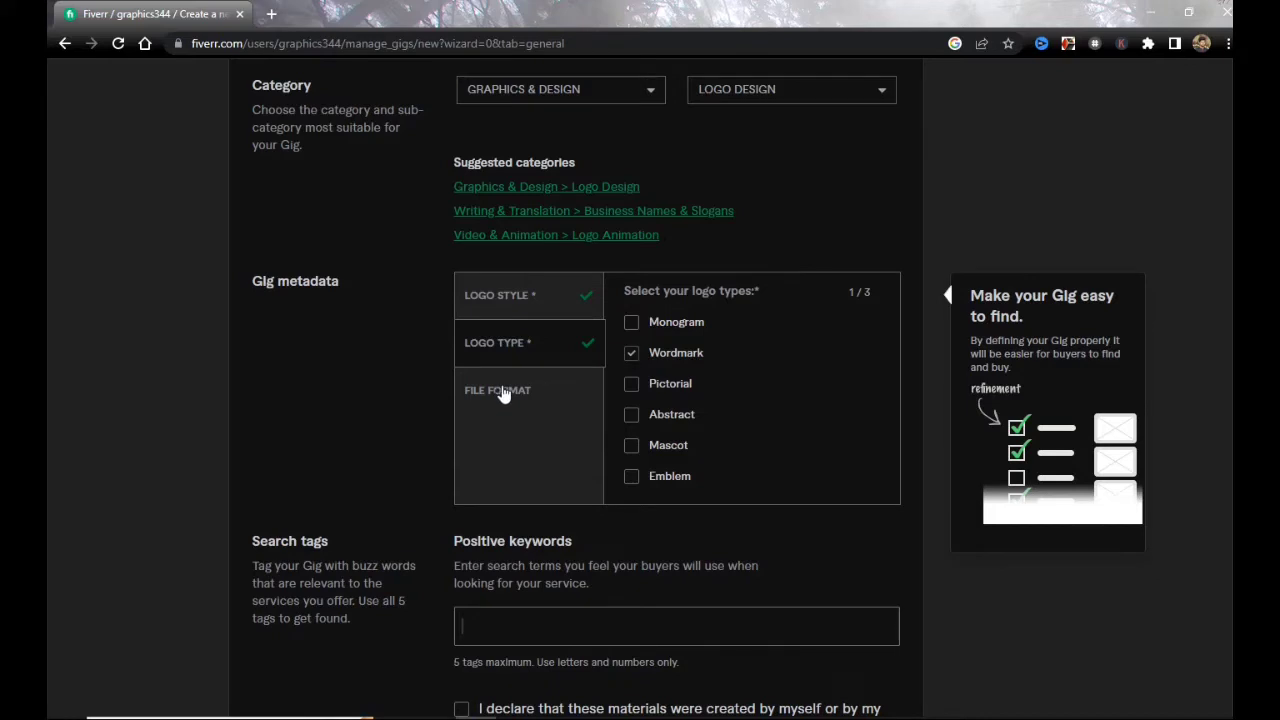
Step: Select AI, JPG, PDF and PNG as the file formats provided in the gig metadata
left_click(503, 394)
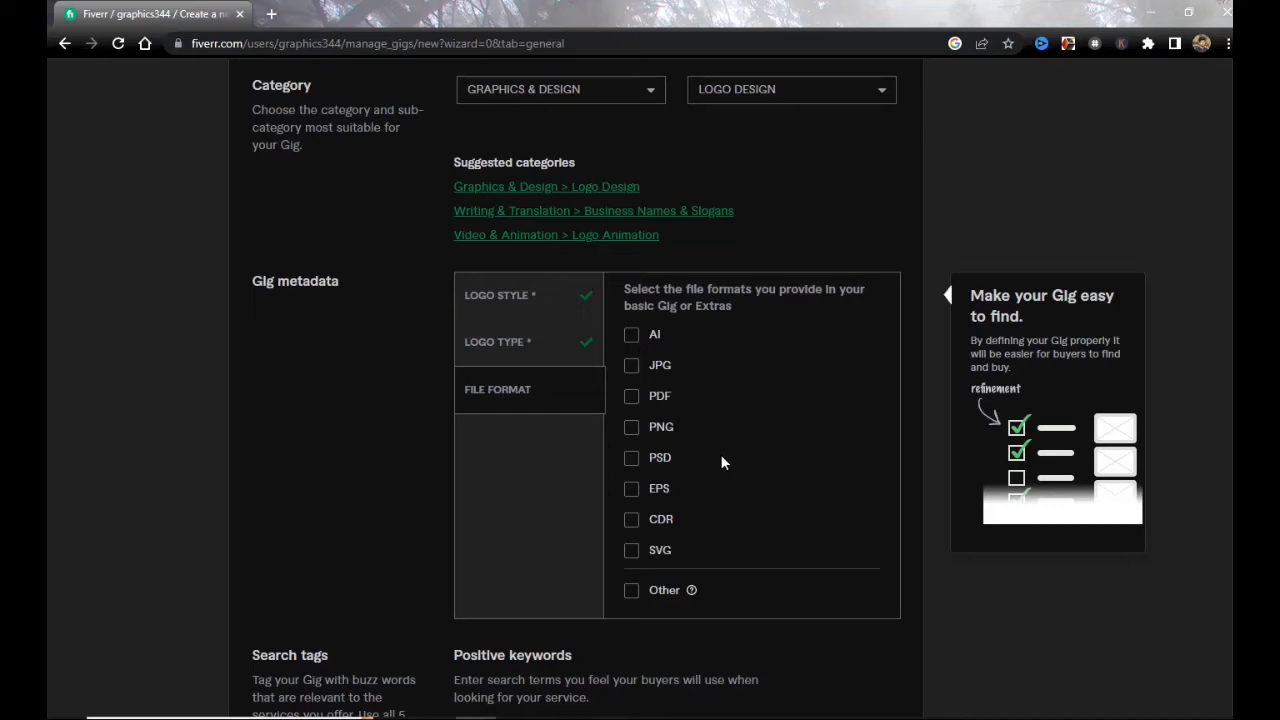
left_click(632, 366)
left_click(632, 396)
left_click(631, 428)
scroll(840, 420, "down", 1)
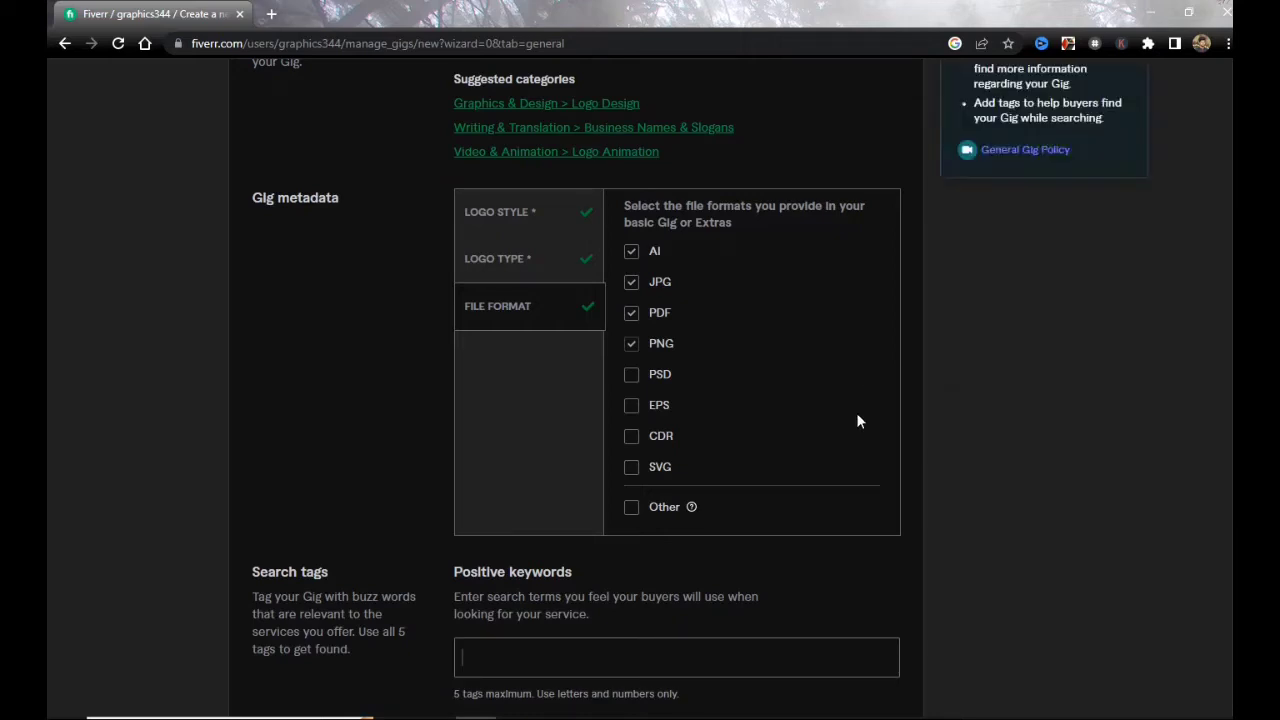
Step: Review the positive keywords section of the search tags and the wording of the gig title
scroll(877, 408, "down", 2)
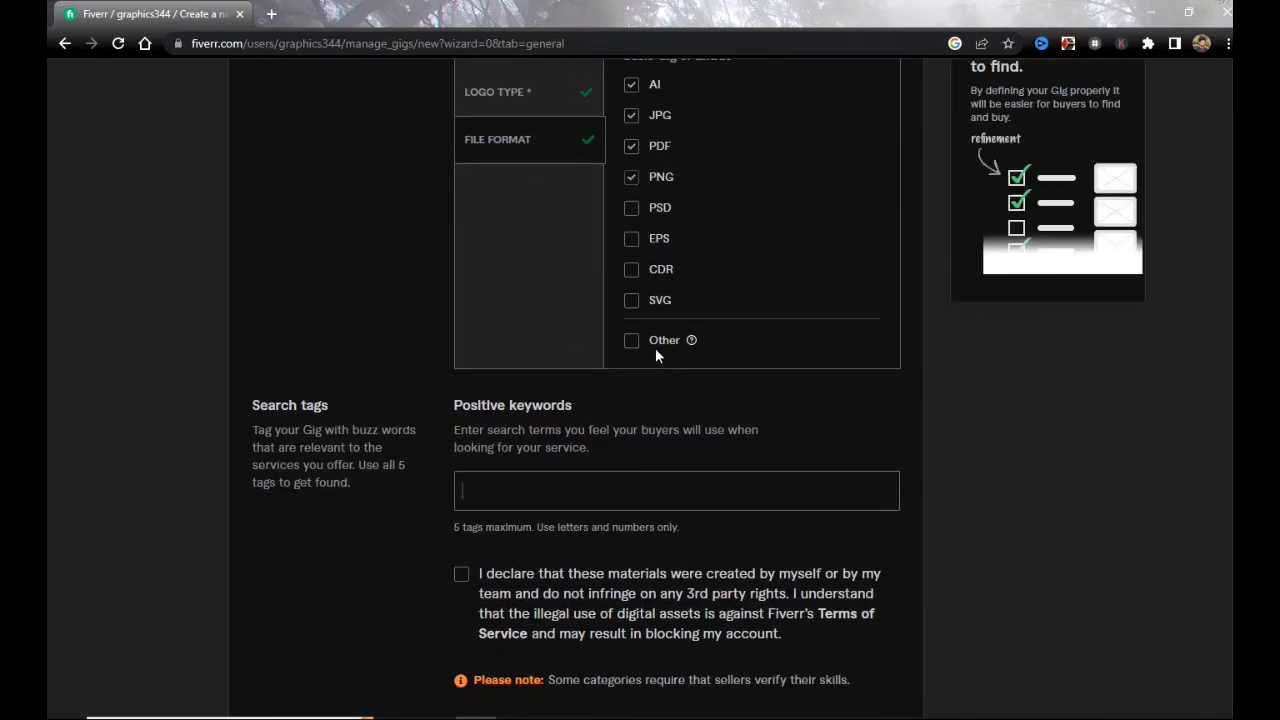
scroll(654, 348, "down", 1)
mouse_move(294, 363)
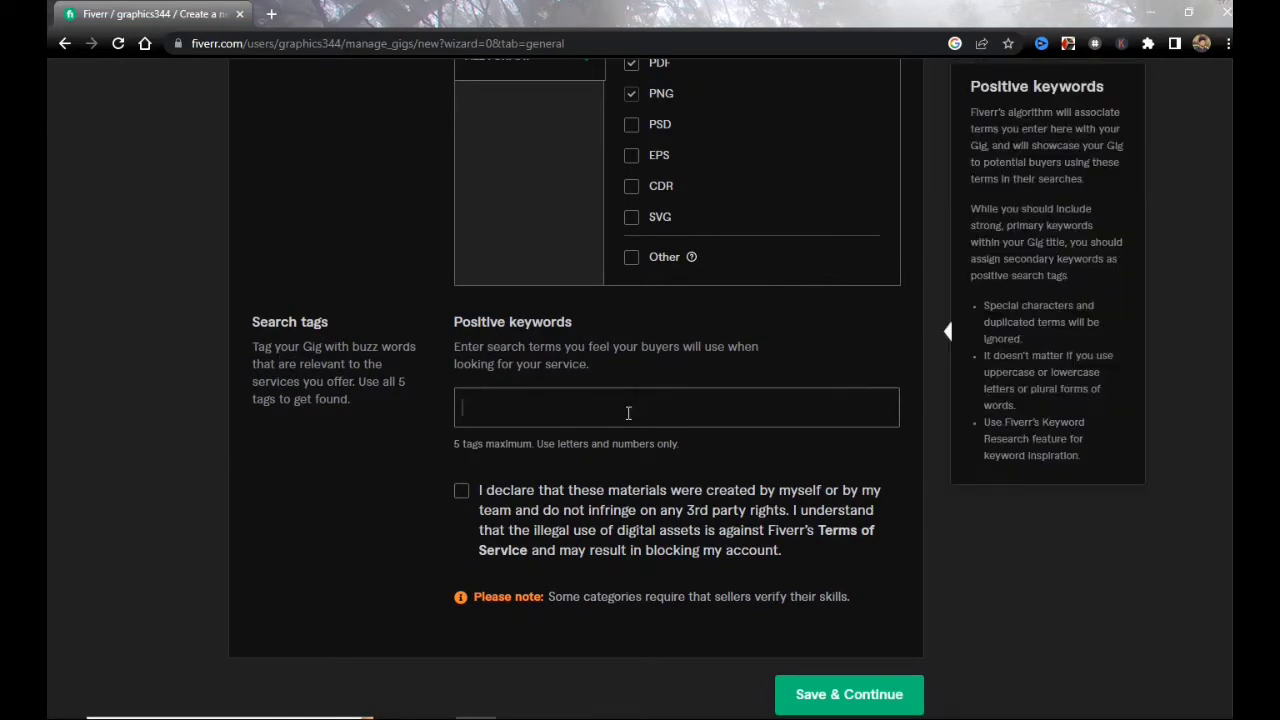
scroll(628, 412, "up", 2)
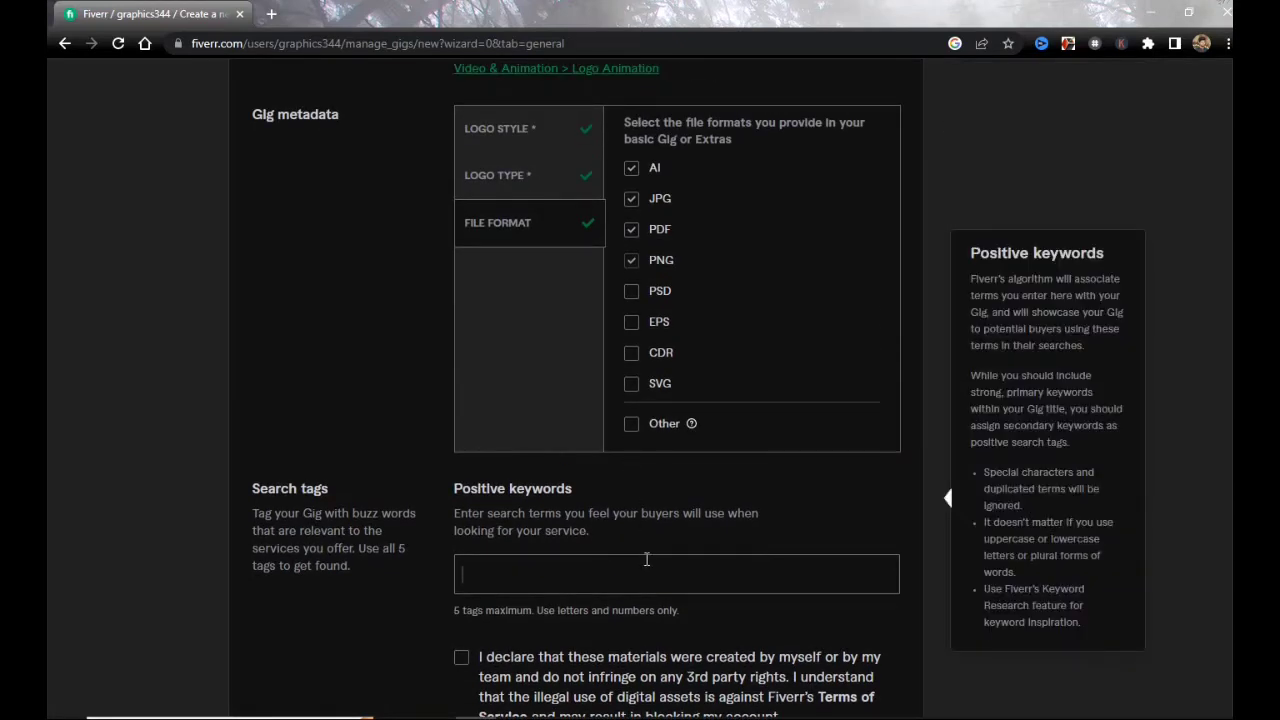
scroll(646, 559, "up", 5)
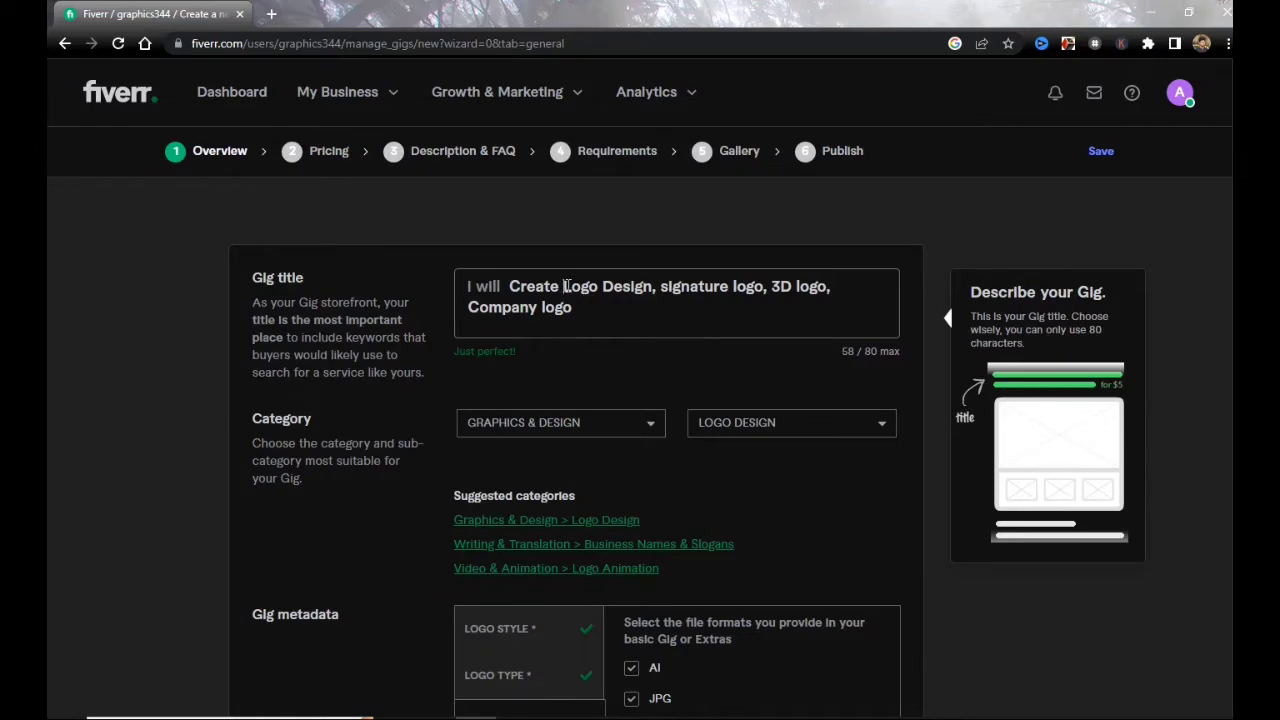
Step: Try to copy the logo keywords from the gig title into the positive keywords of the search tags
left_click_drag(566, 286, 597, 307)
right_click(587, 289)
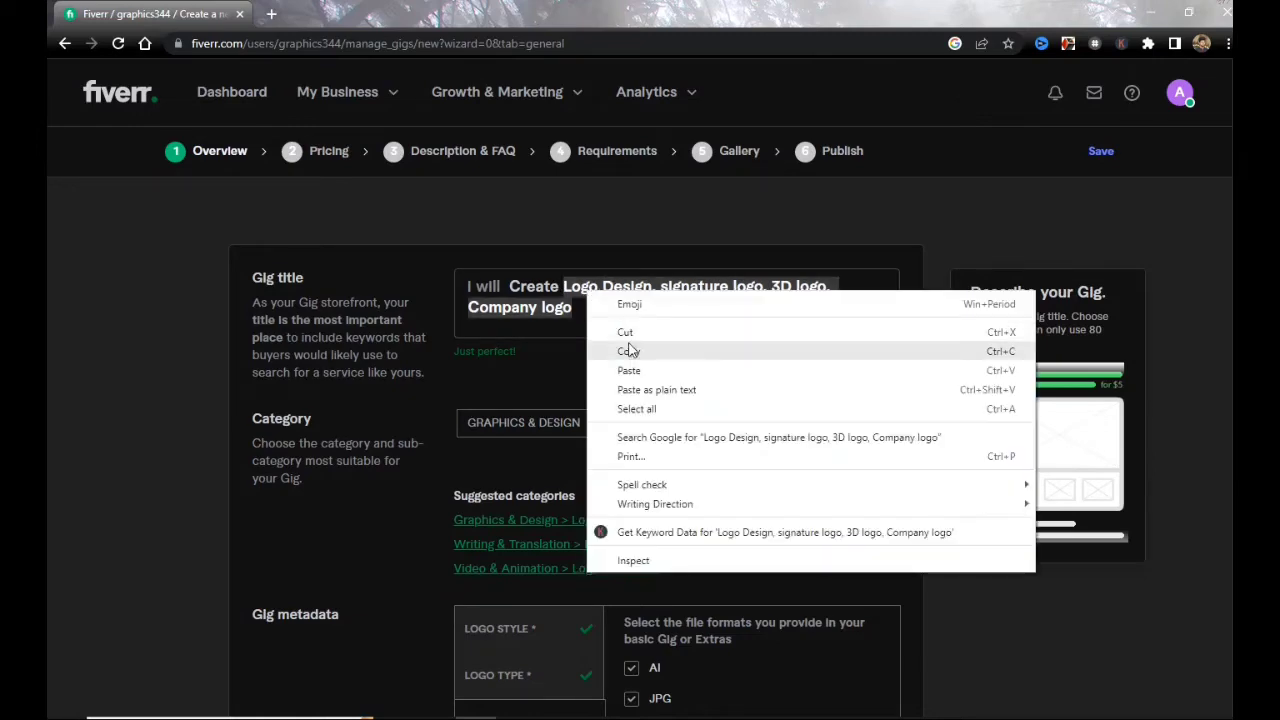
left_click(628, 350)
scroll(695, 396, "down", 8)
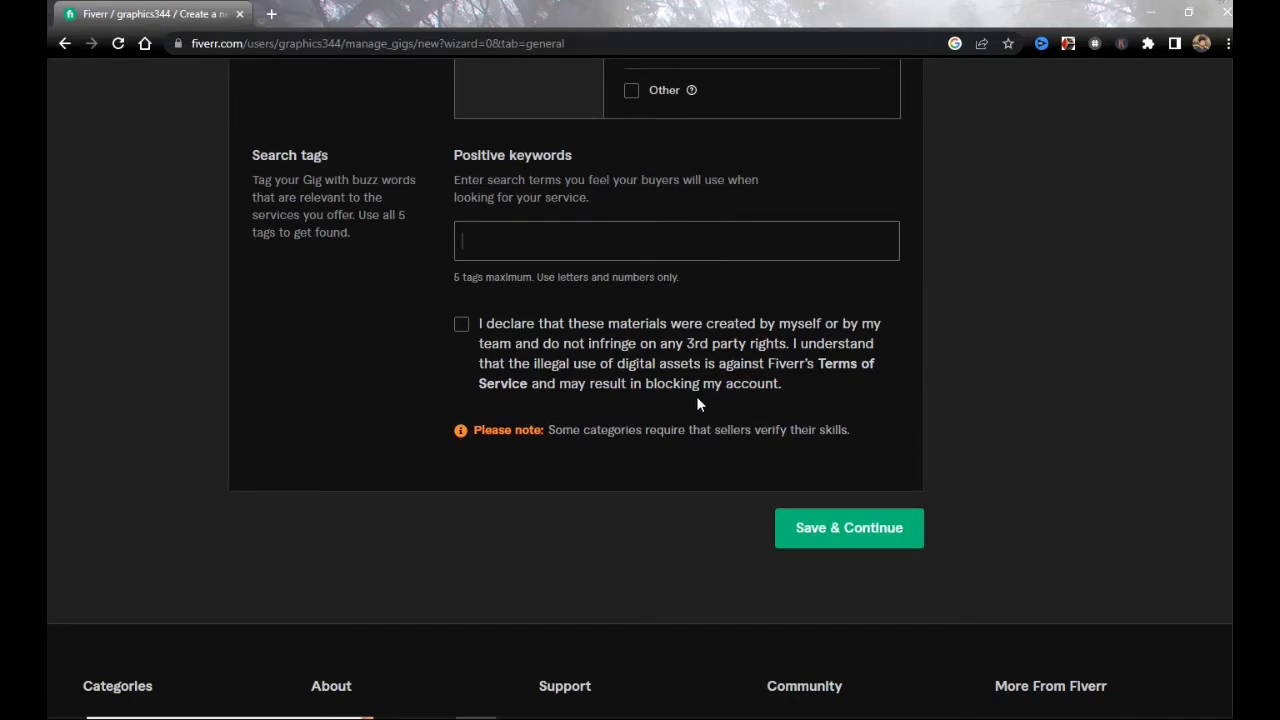
right_click(533, 231)
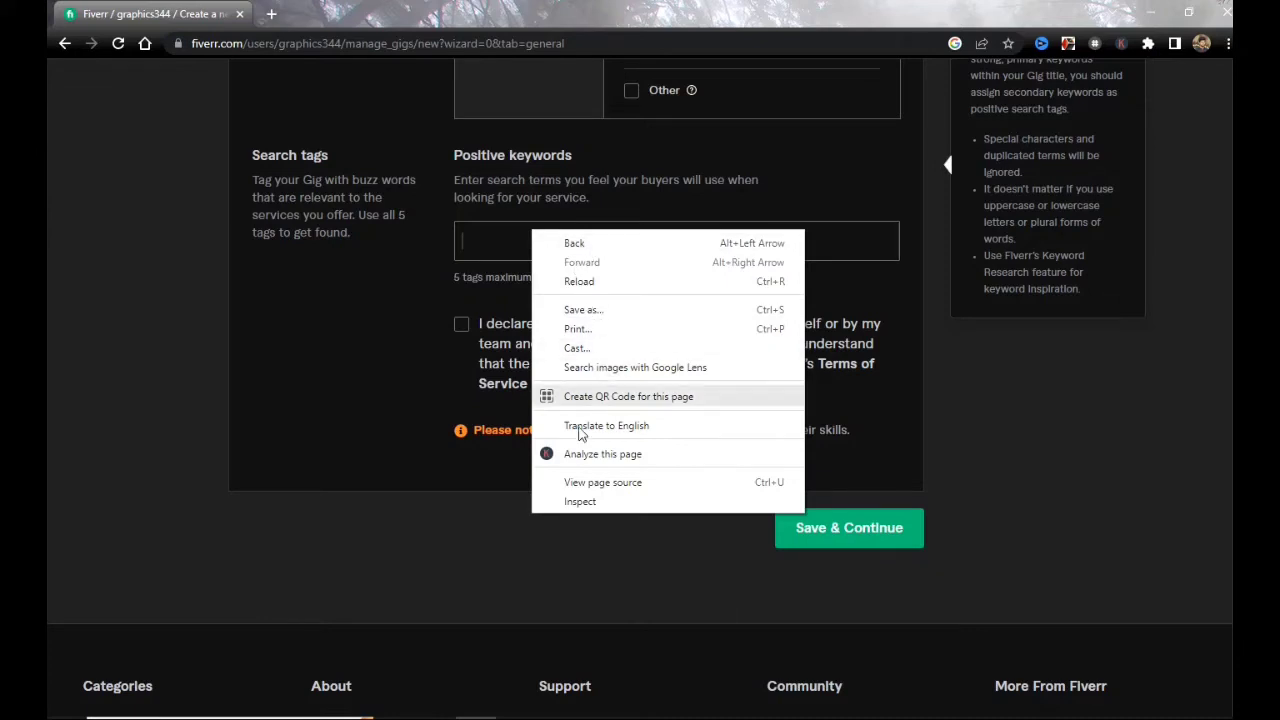
left_click(506, 250)
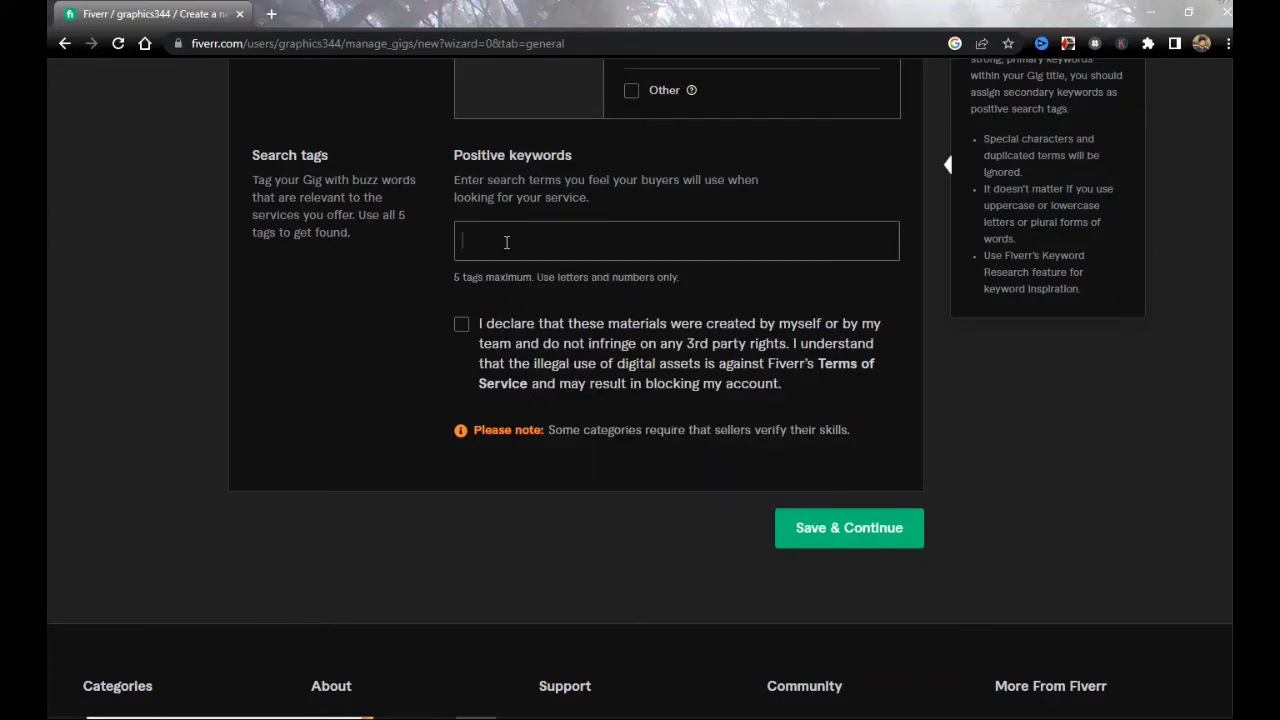
right_click(505, 243)
left_click(473, 262)
Step: Check the gig title's wording and enter "logo design" in the positive keywords field
scroll(539, 292, "up", 5)
scroll(860, 525, "up", 3)
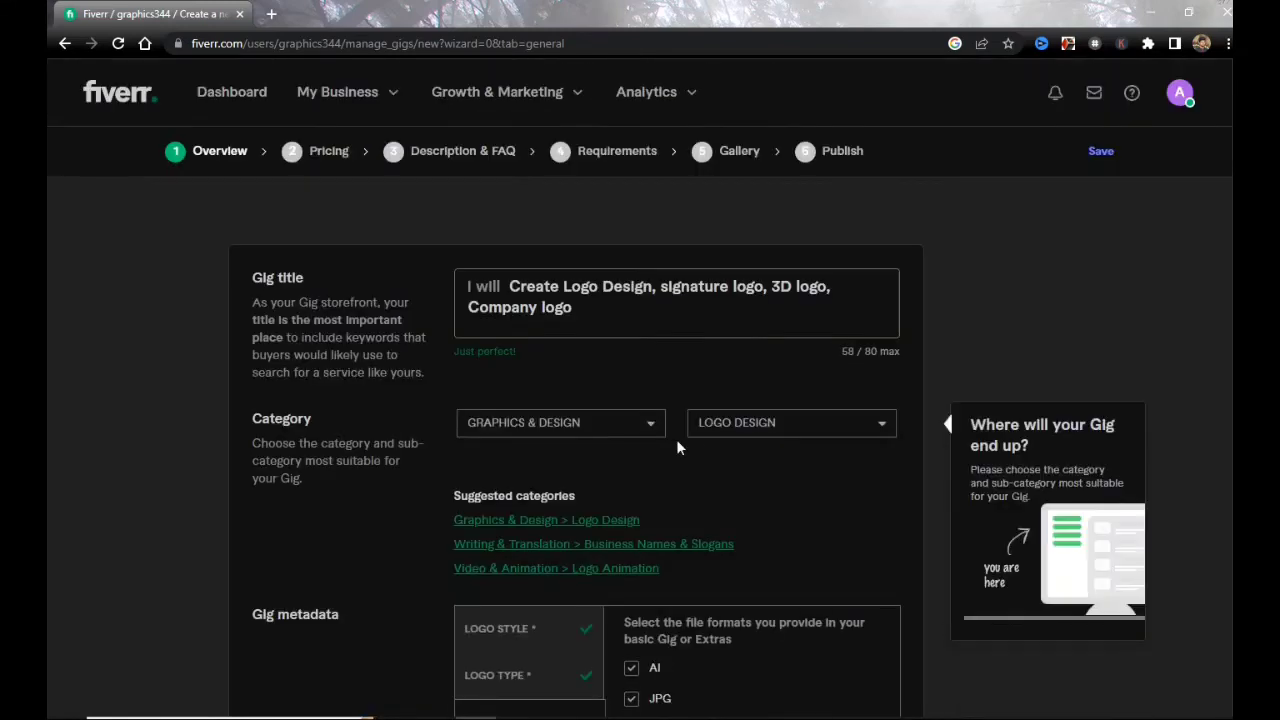
scroll(575, 286, "down", 1)
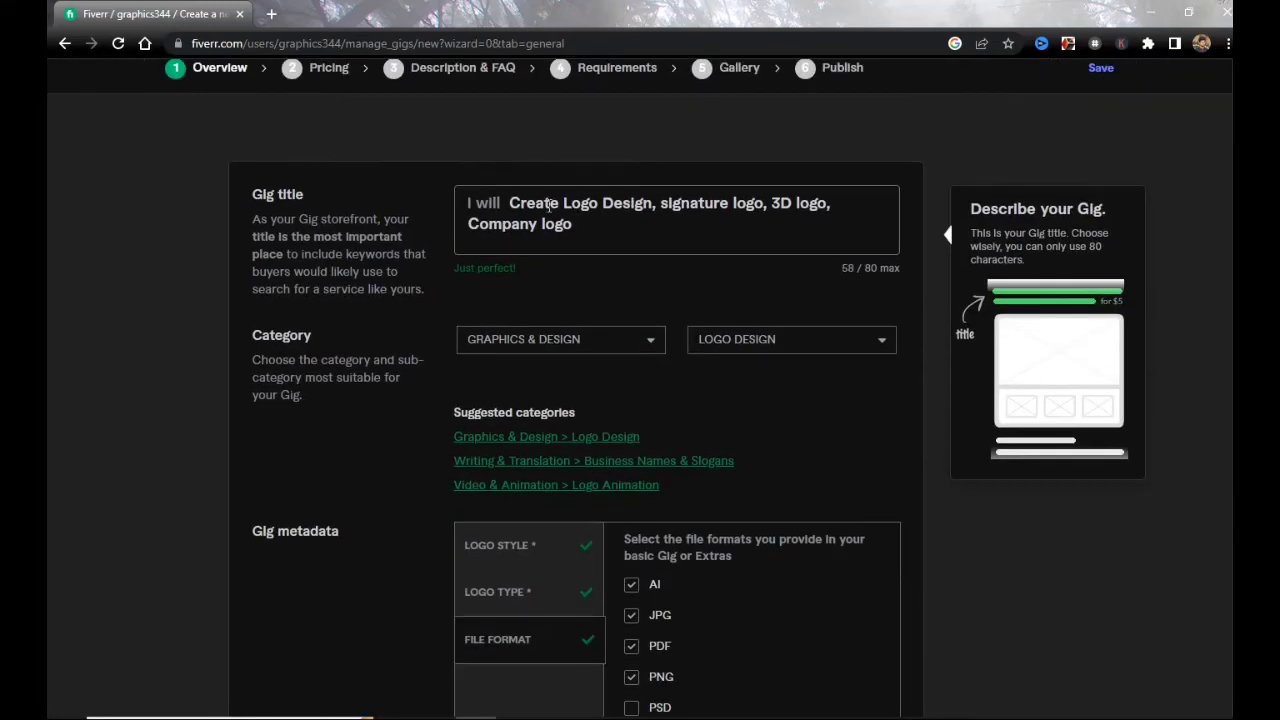
scroll(606, 227, "down", 5)
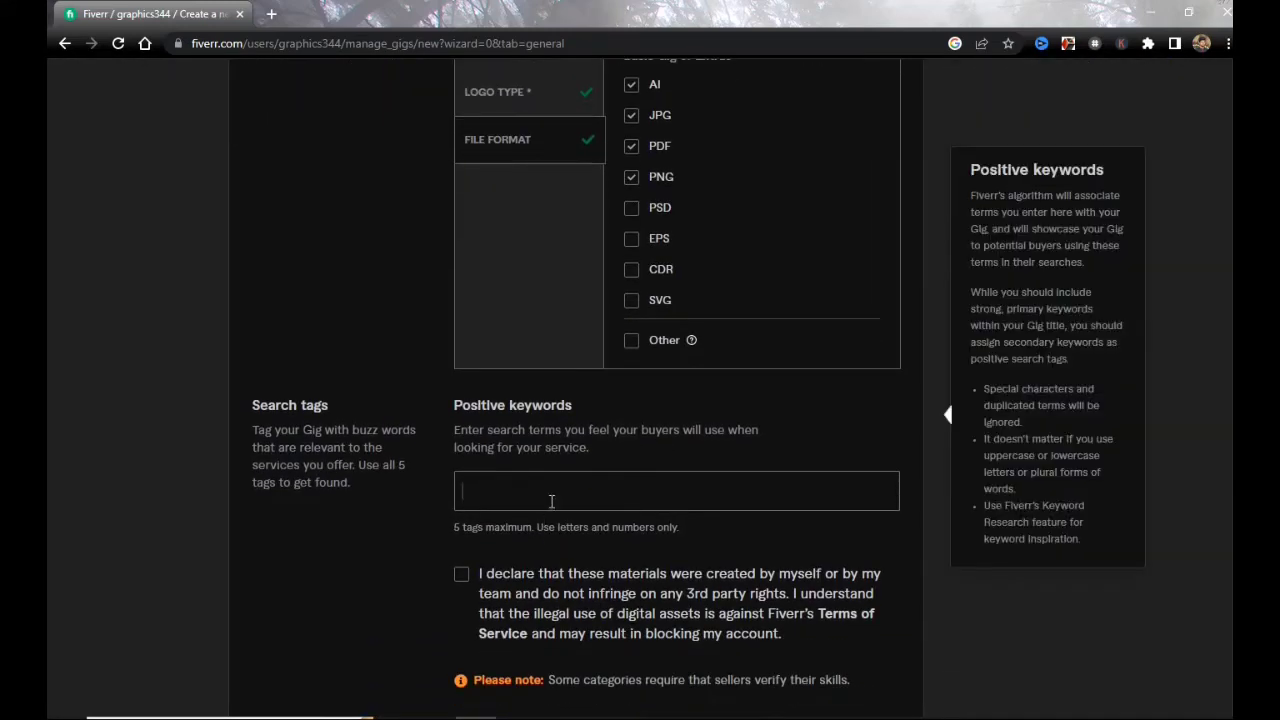
left_click(555, 494)
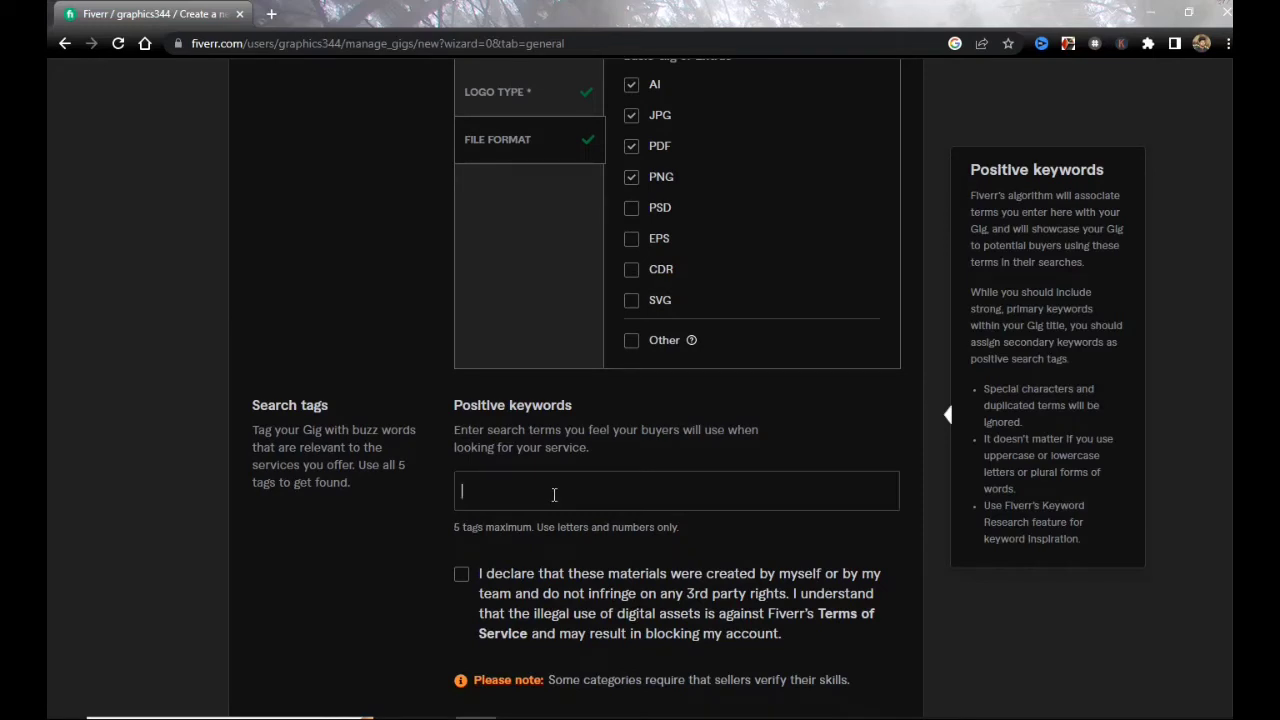
type("logo")
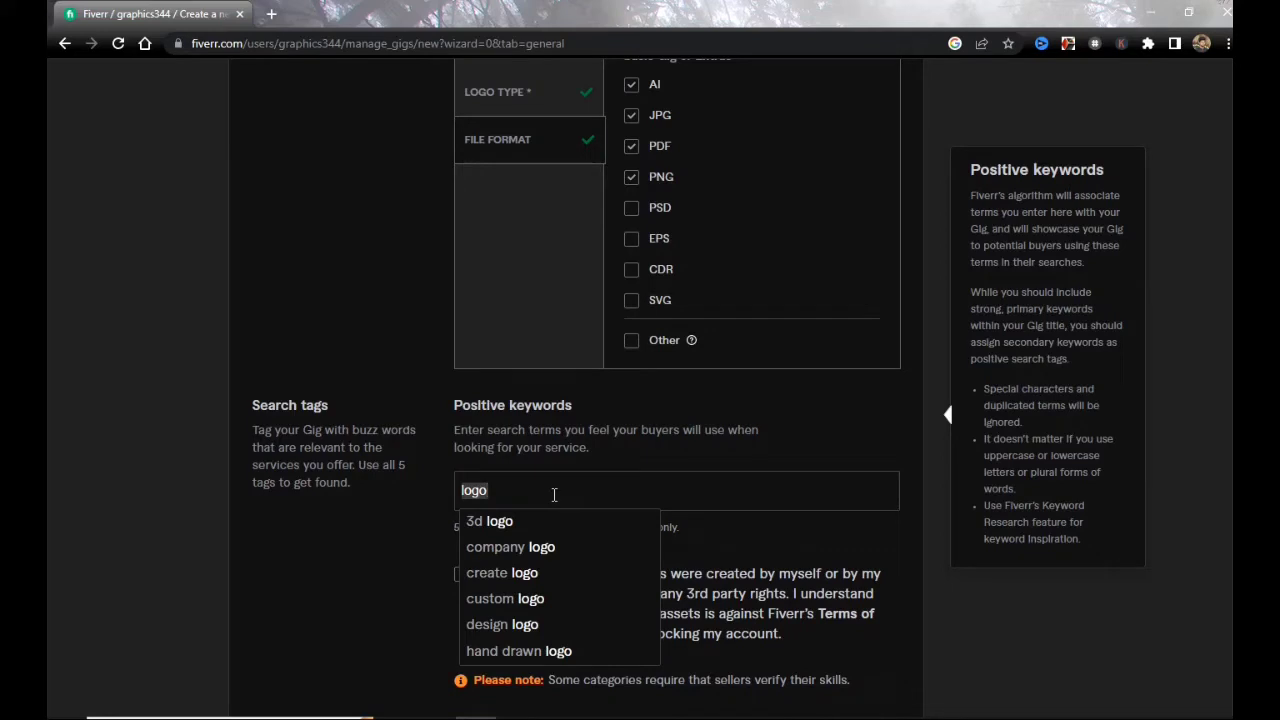
type(" d")
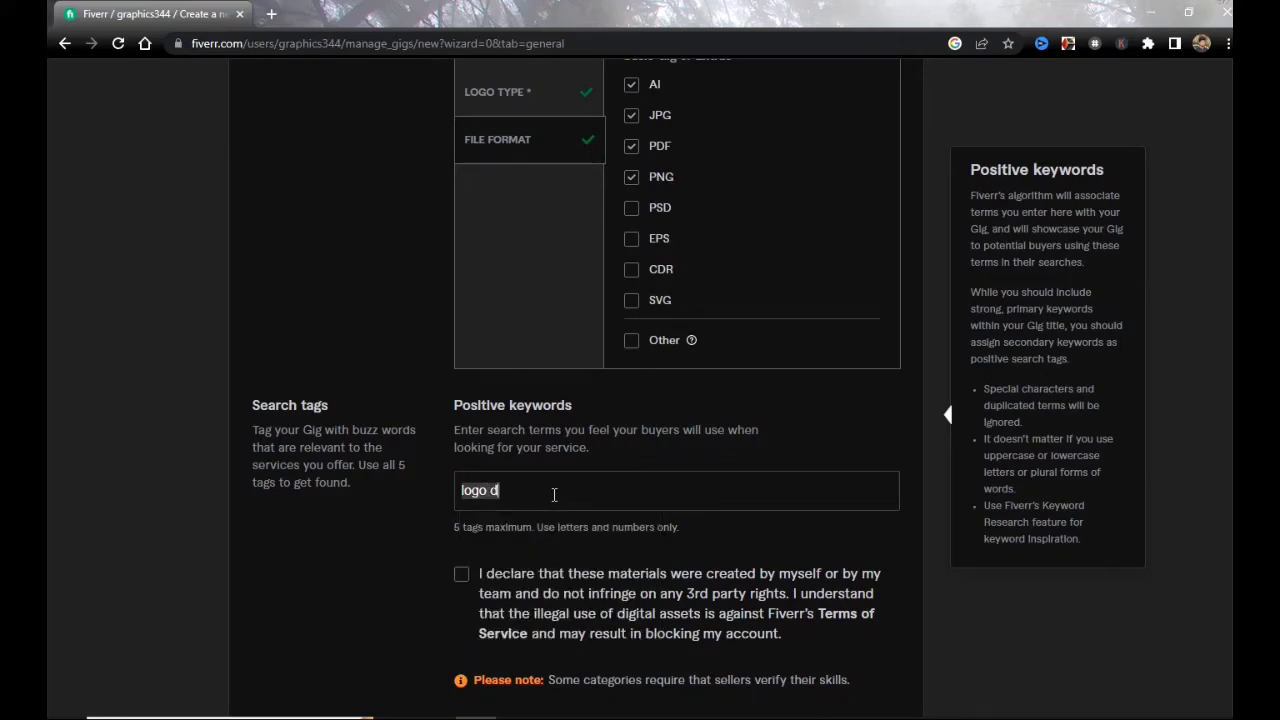
type("esign")
scroll(554, 494, "up", 5)
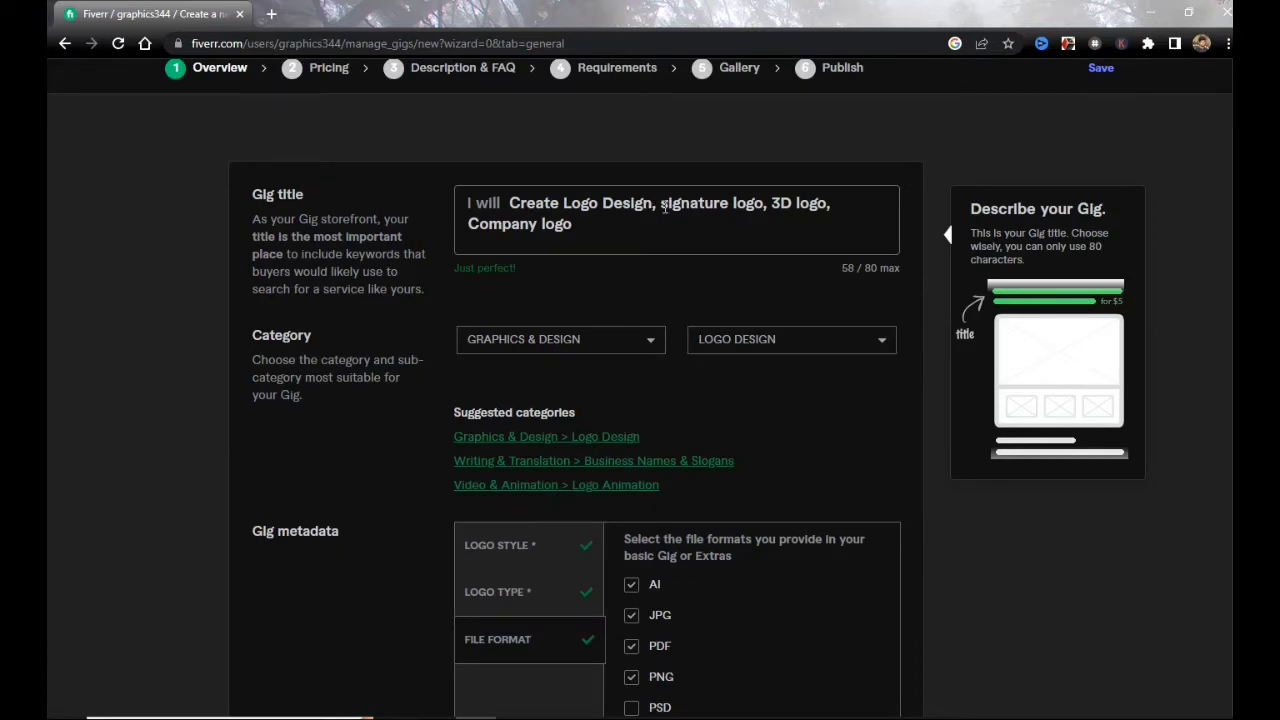
scroll(664, 206, "down", 4)
scroll(573, 190, "up", 3)
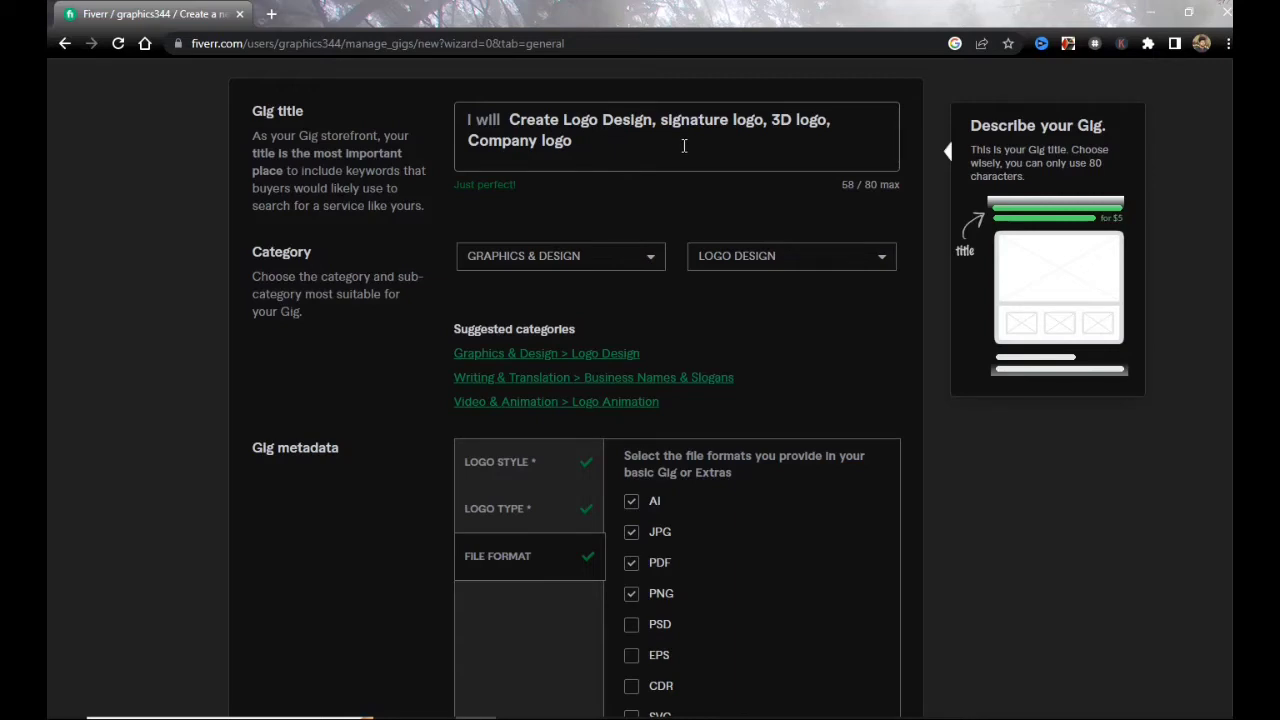
scroll(684, 146, "down", 4)
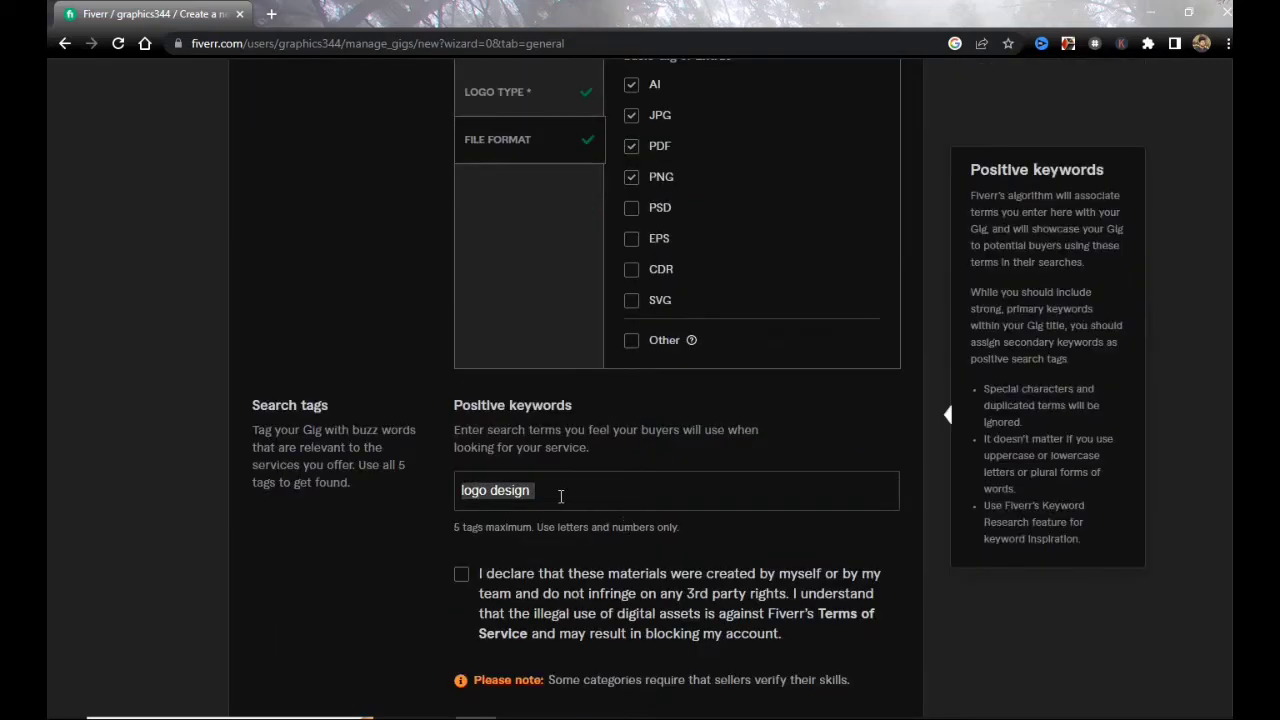
type("siig")
key("BackSpace")
key("BackSpace")
type("n")
key("BackSpace")
type("gna")
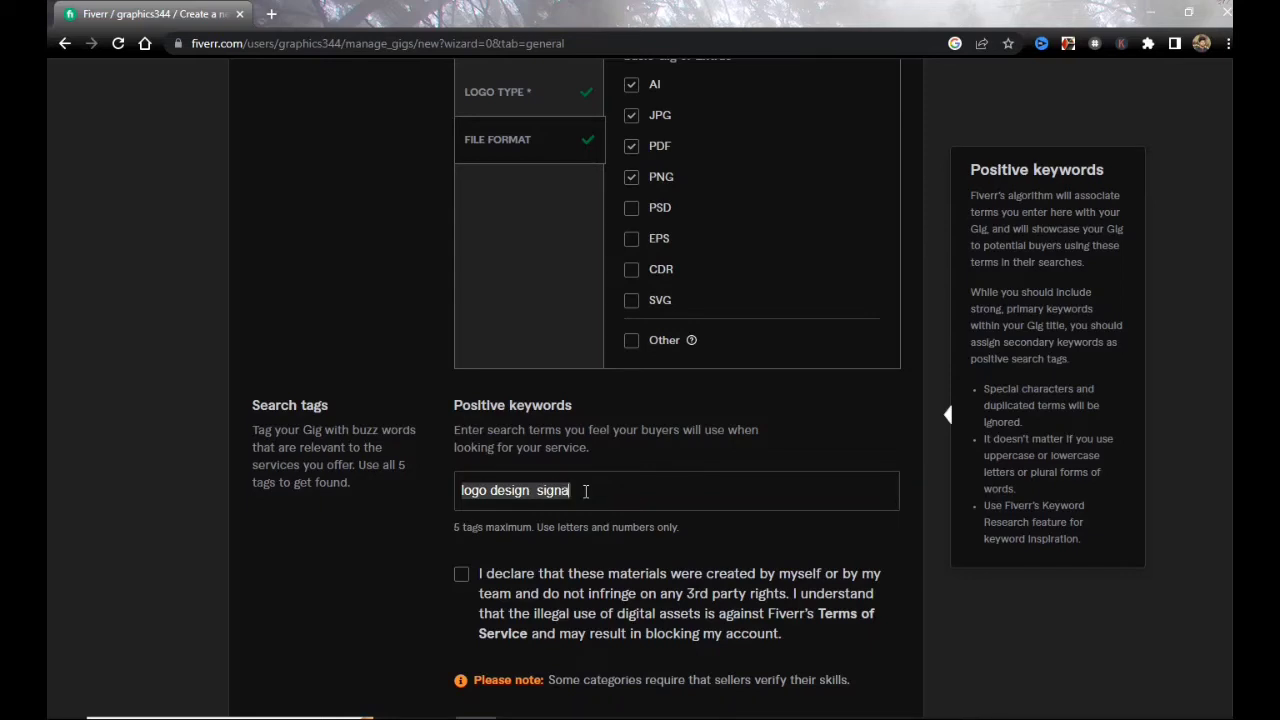
type("ture lo")
key("BackSpace")
key("BackSpace")
key("BackSpace")
key("BackSpace")
key("BackSpace")
key("BackSpace")
key("BackSpace")
key("BackSpace")
key("BackSpace")
key("BackSpace")
key("BackSpace")
key("BackSpace")
key("BackSpace")
Step: Commit the logo design entry as a search tag and add "signature logo" as the second tag
key("Return")
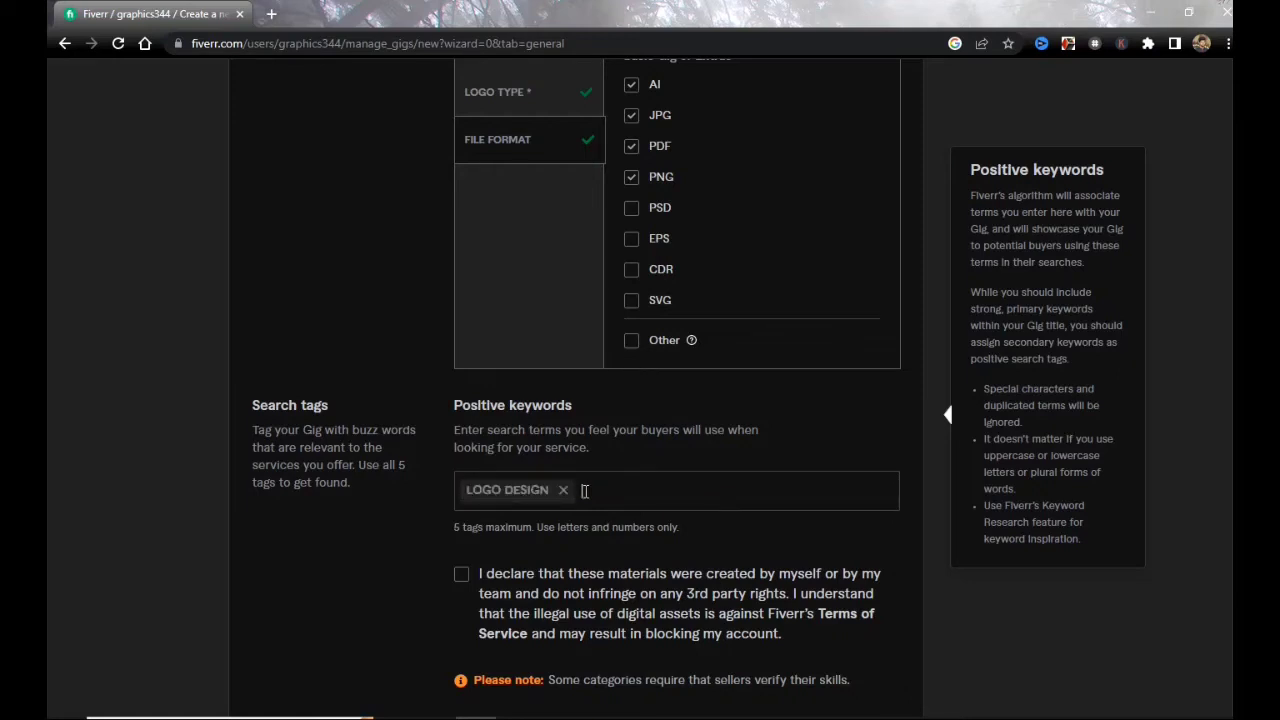
type("sig")
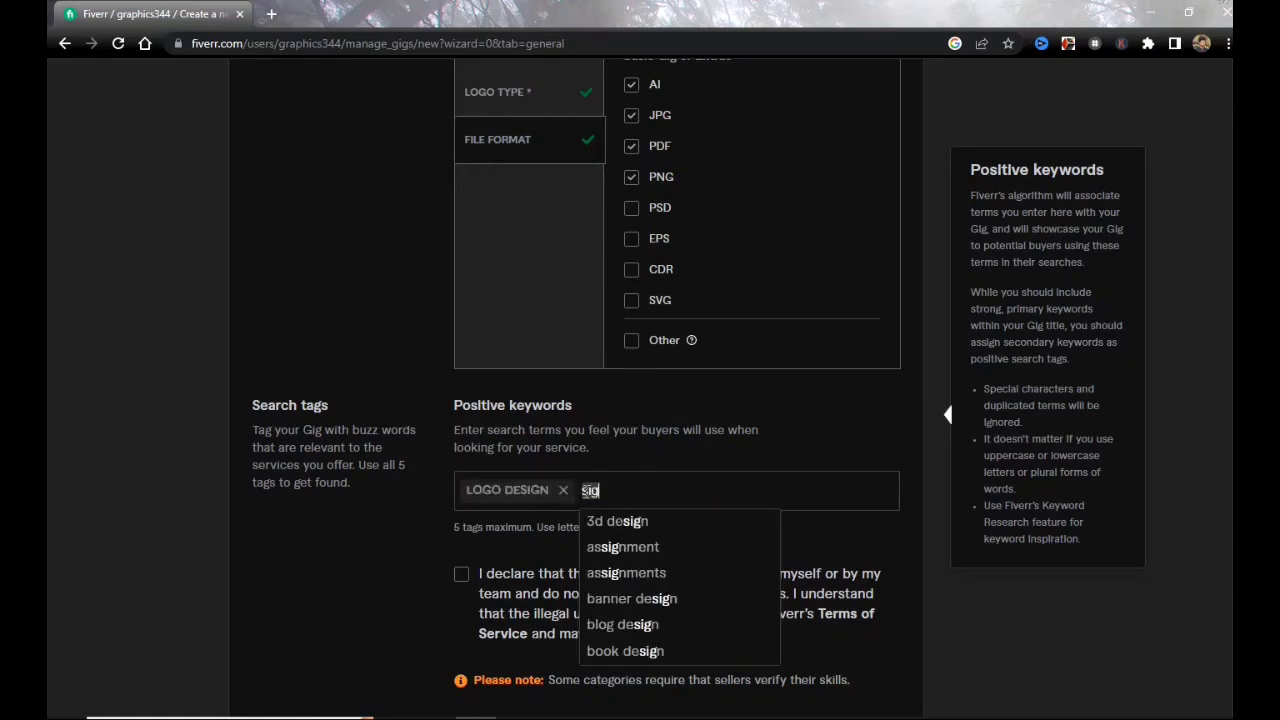
type("natur")
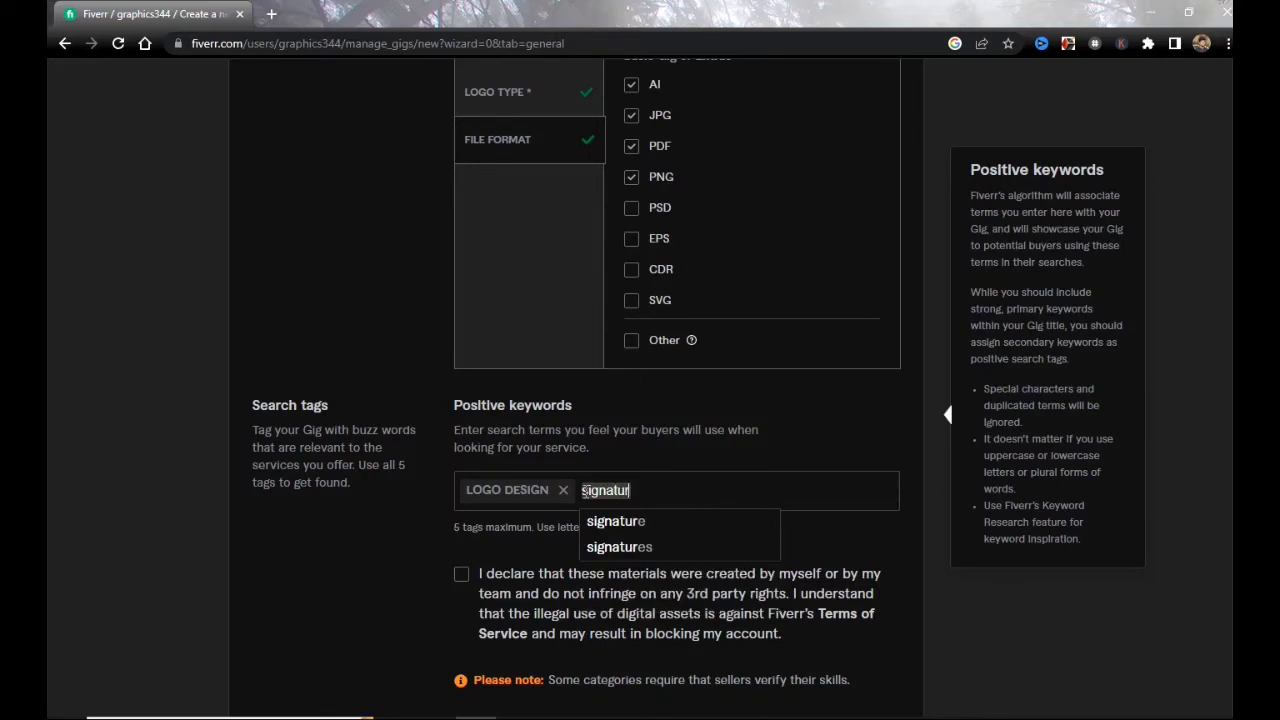
type("e logo")
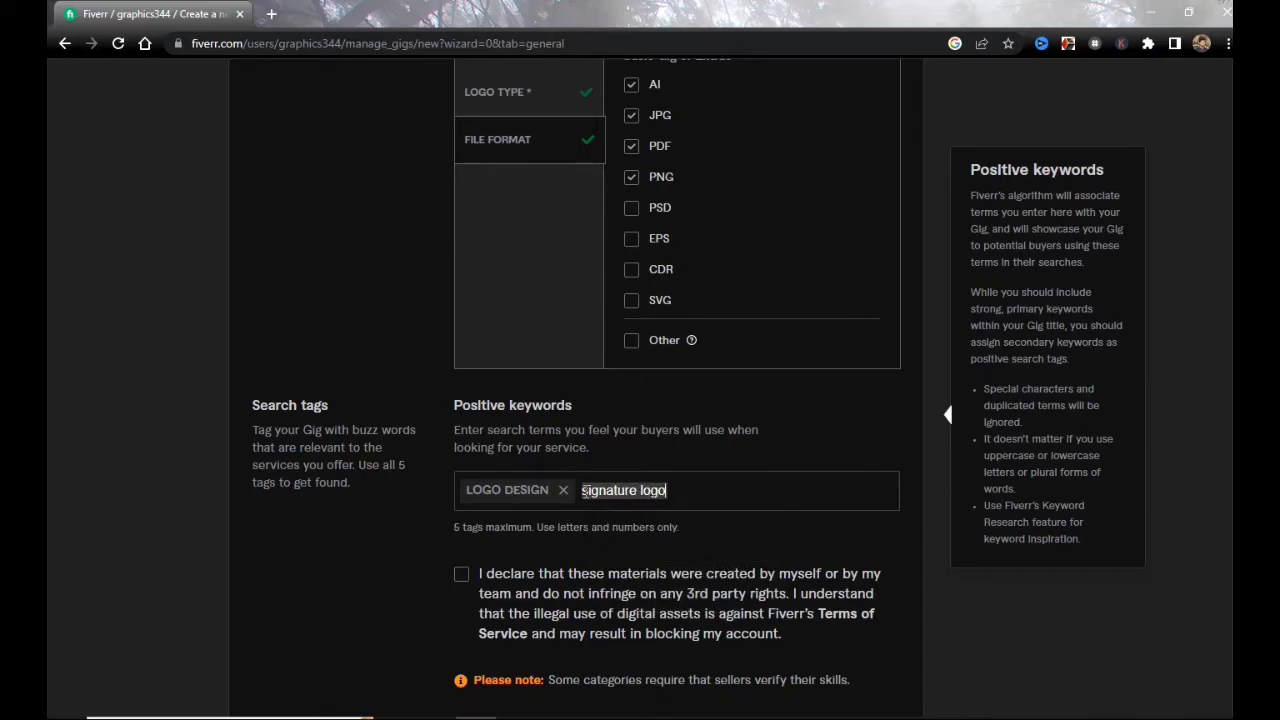
key("Return")
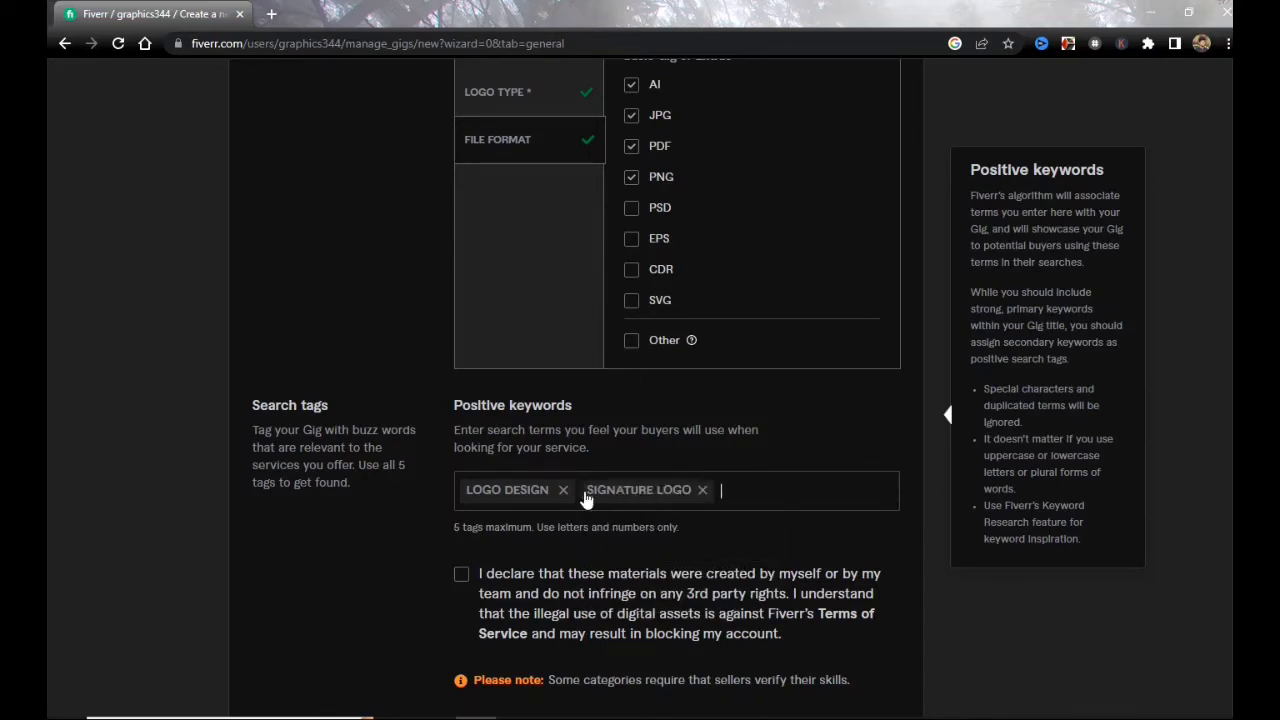
Step: Add "3d logo" and "company logo" from the gig title as further positive keyword tags
scroll(590, 490, "up", 4)
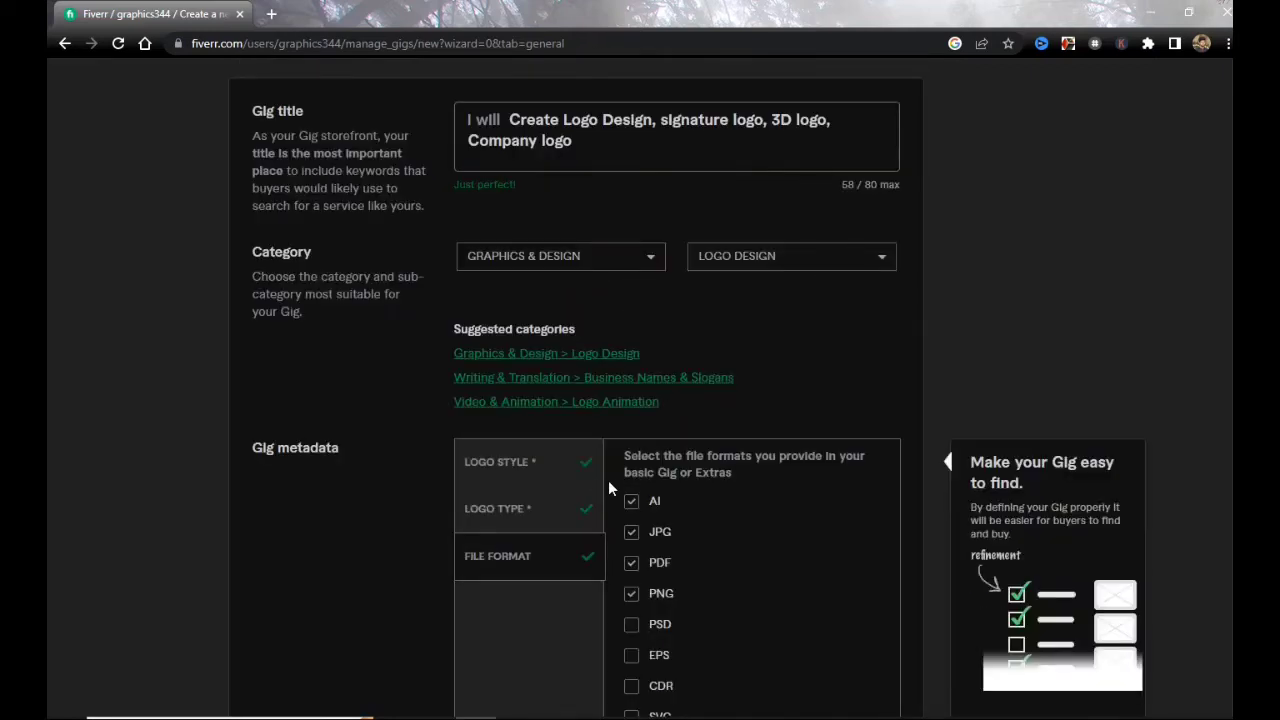
scroll(843, 257, "down", 3)
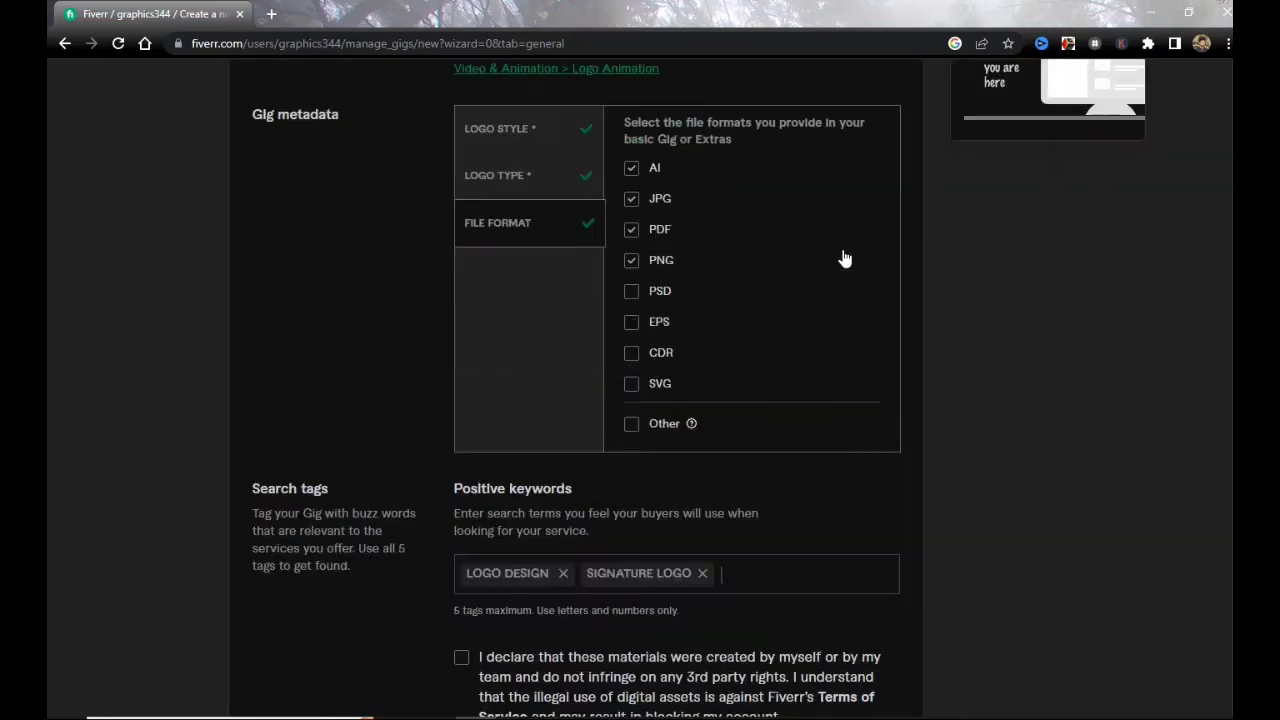
type("3")
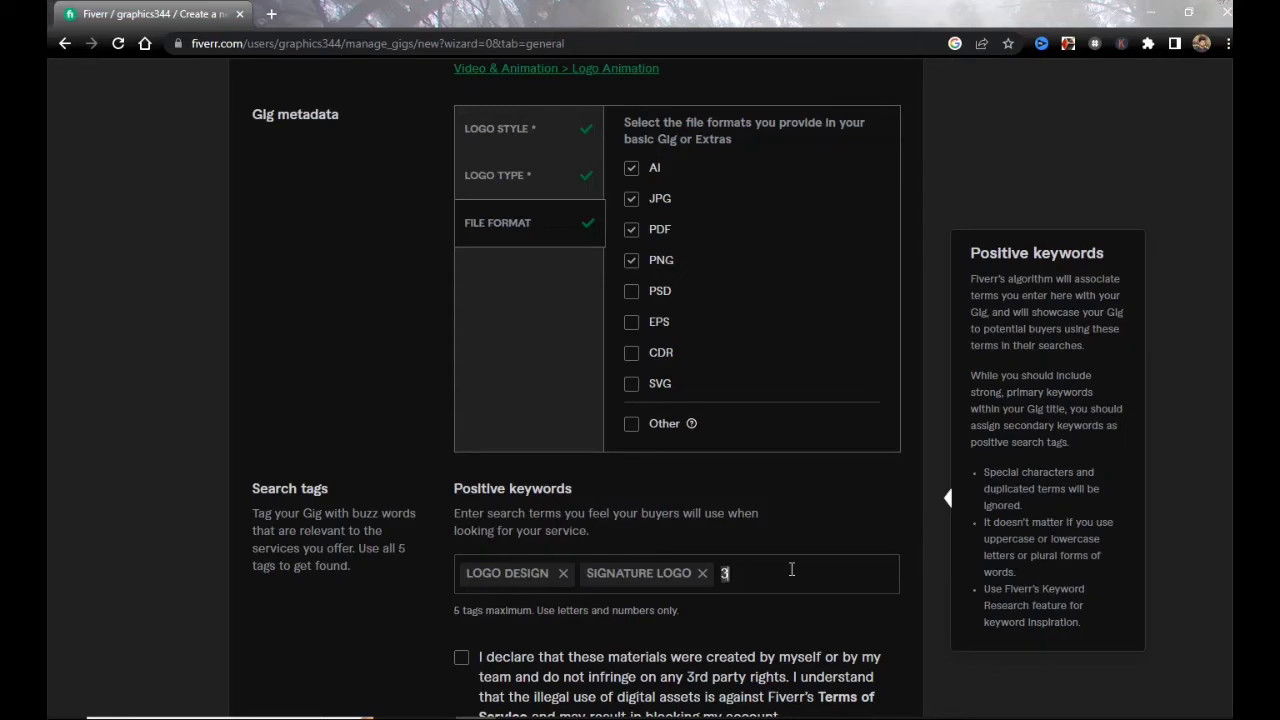
type("d logo")
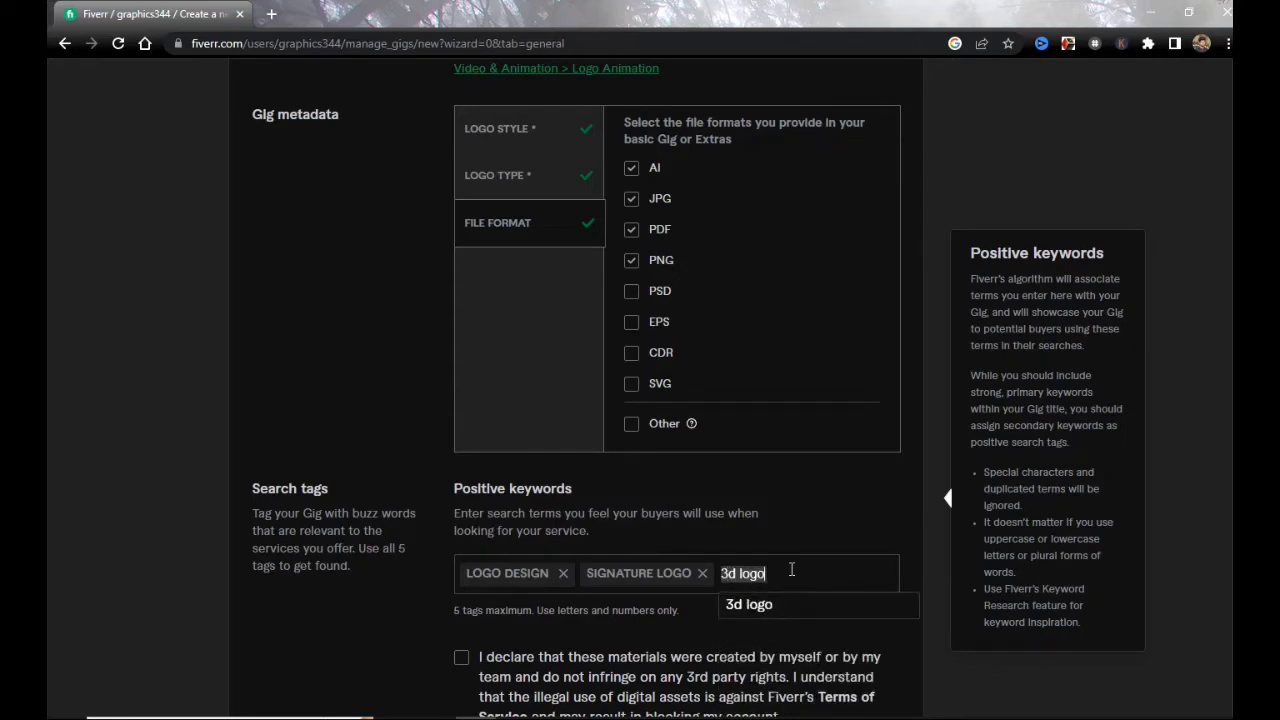
key("Return")
type("co")
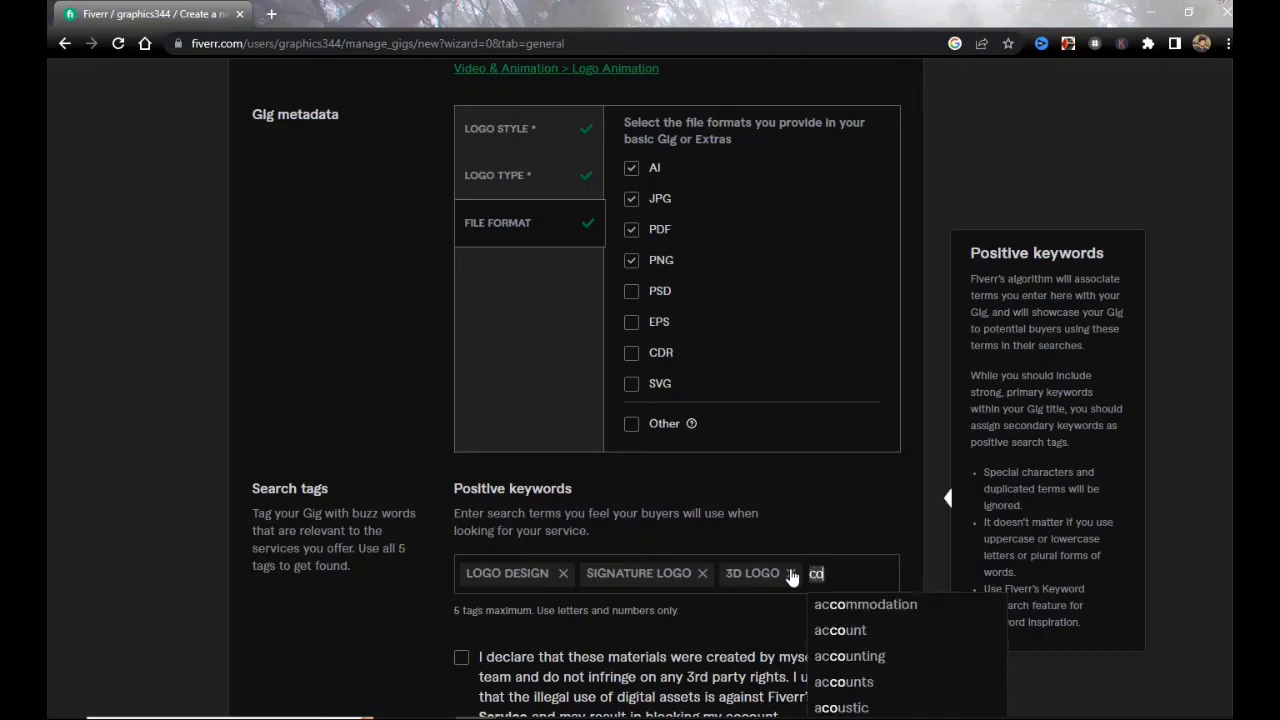
type("mpa")
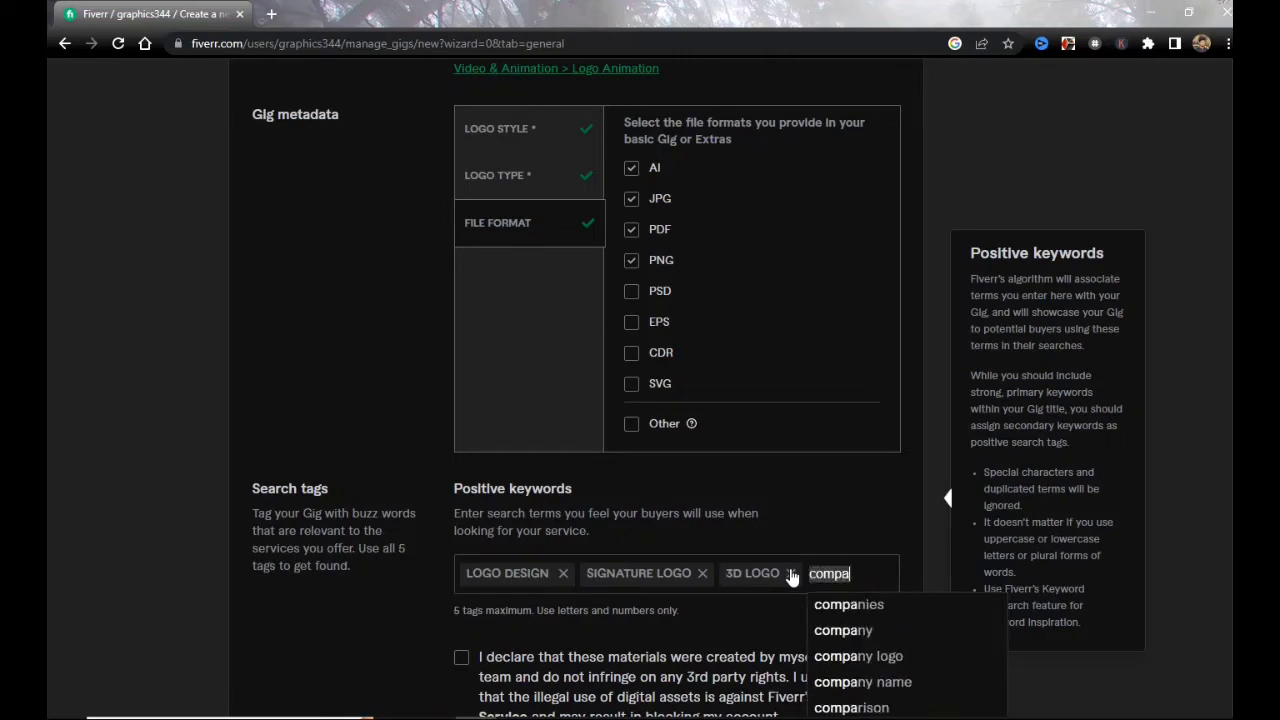
type("ny logo")
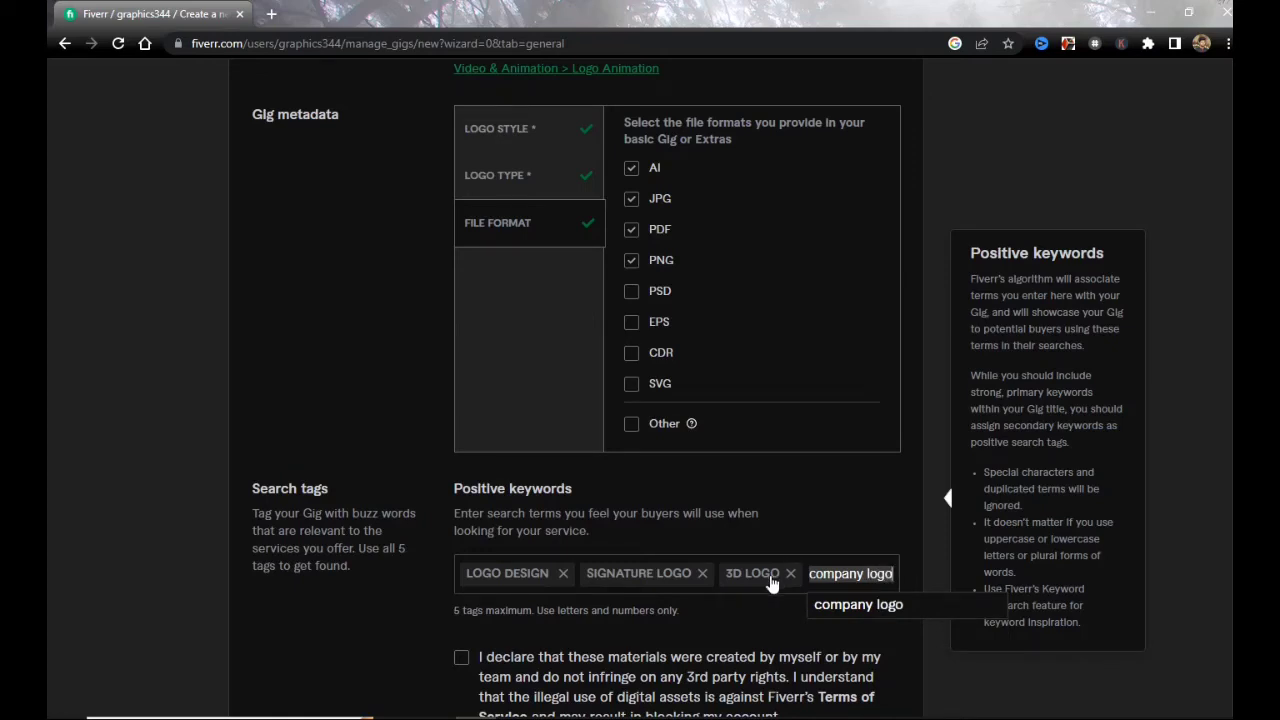
key("Return")
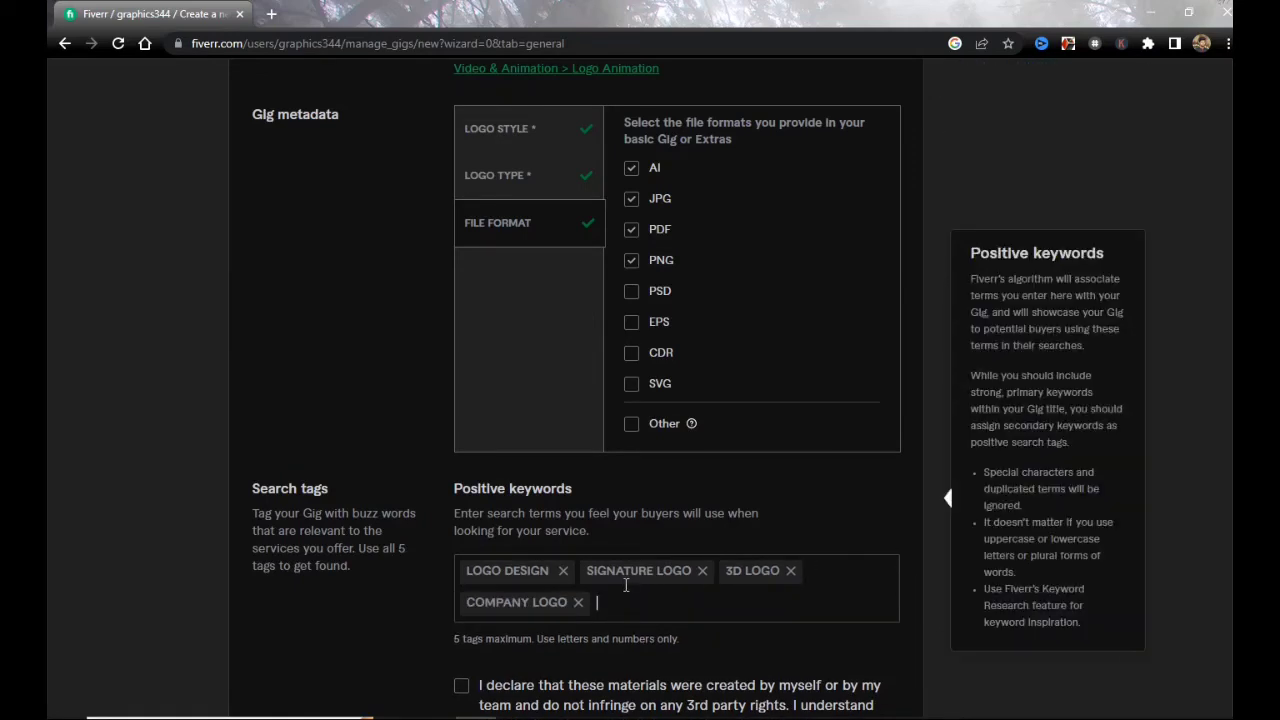
Step: Accept the declaration on original materials and save the gig overview to continue to Pricing
scroll(685, 510, "up", 3)
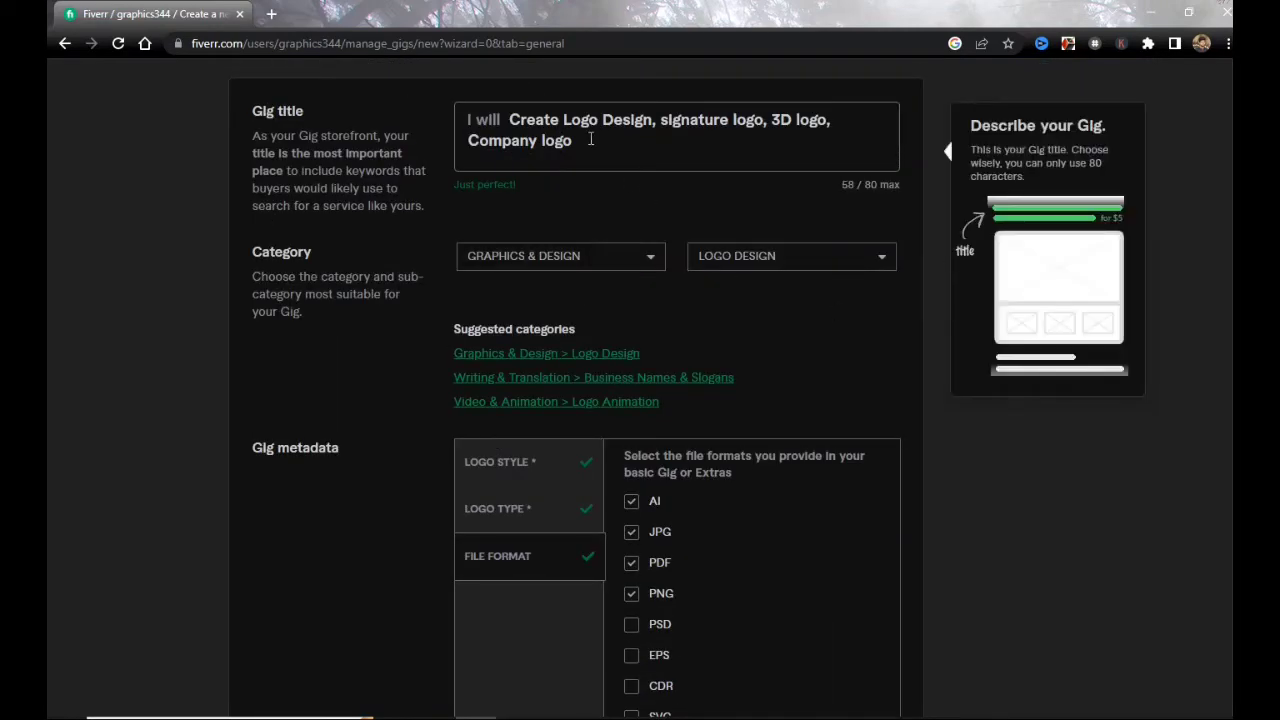
scroll(685, 329, "down", 5)
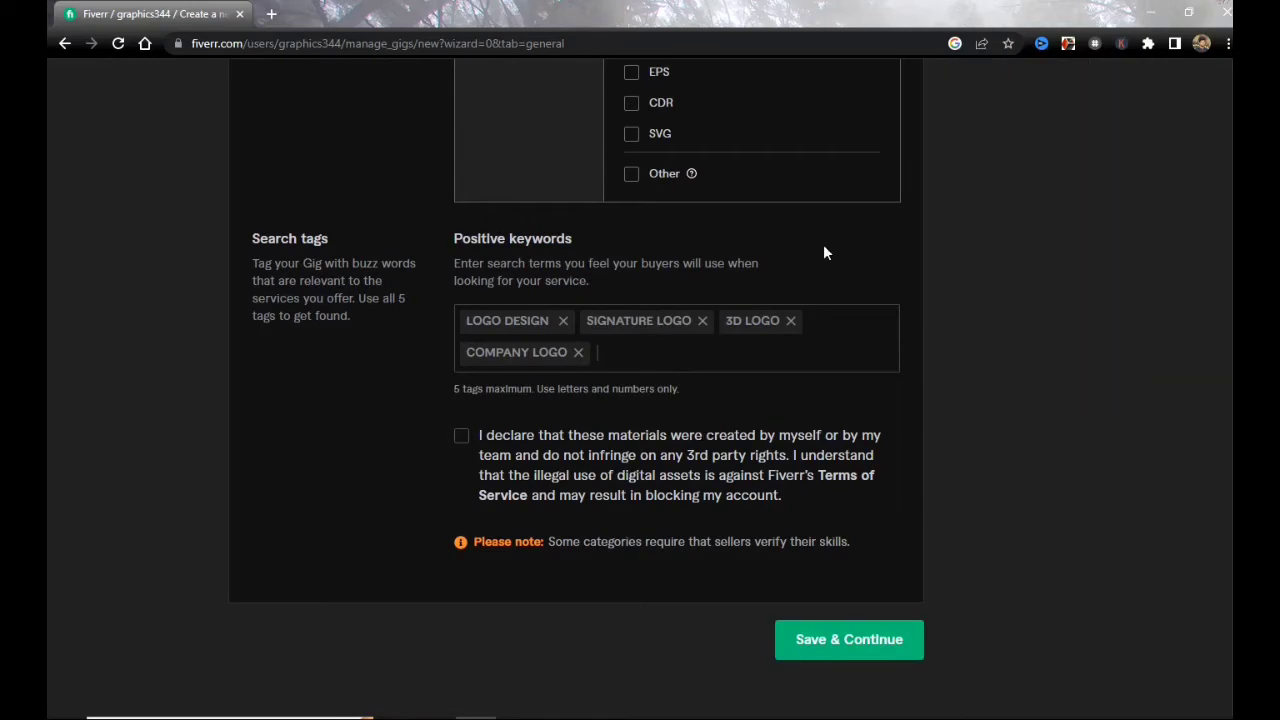
left_click(461, 436)
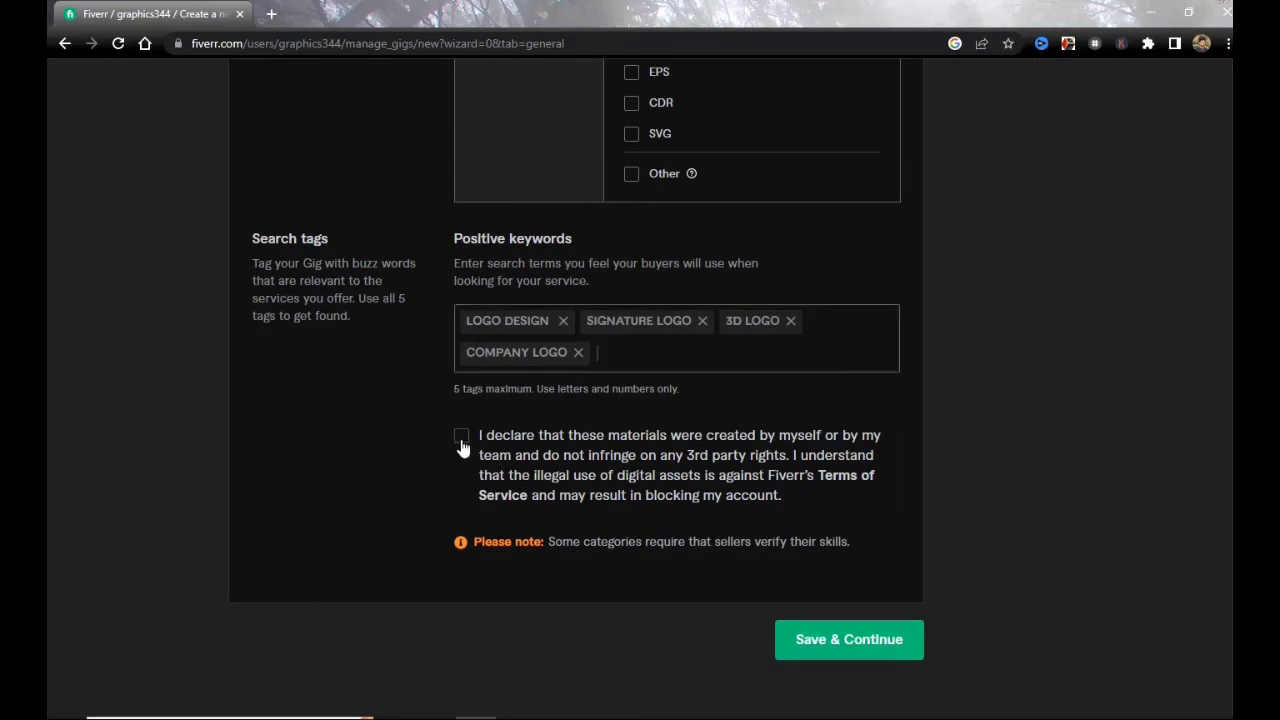
left_click(865, 650)
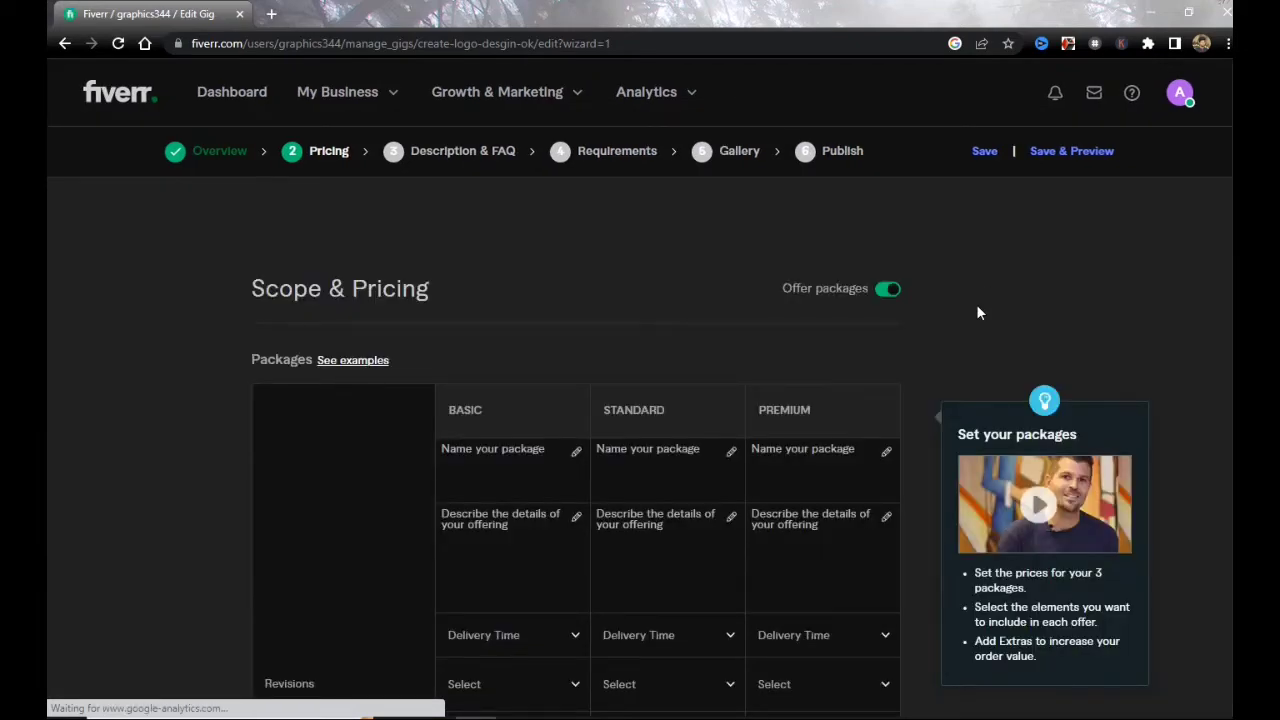
Step: Examine the Scope & Pricing packages table and its Basic and Standard package columns
scroll(570, 380, "down", 1)
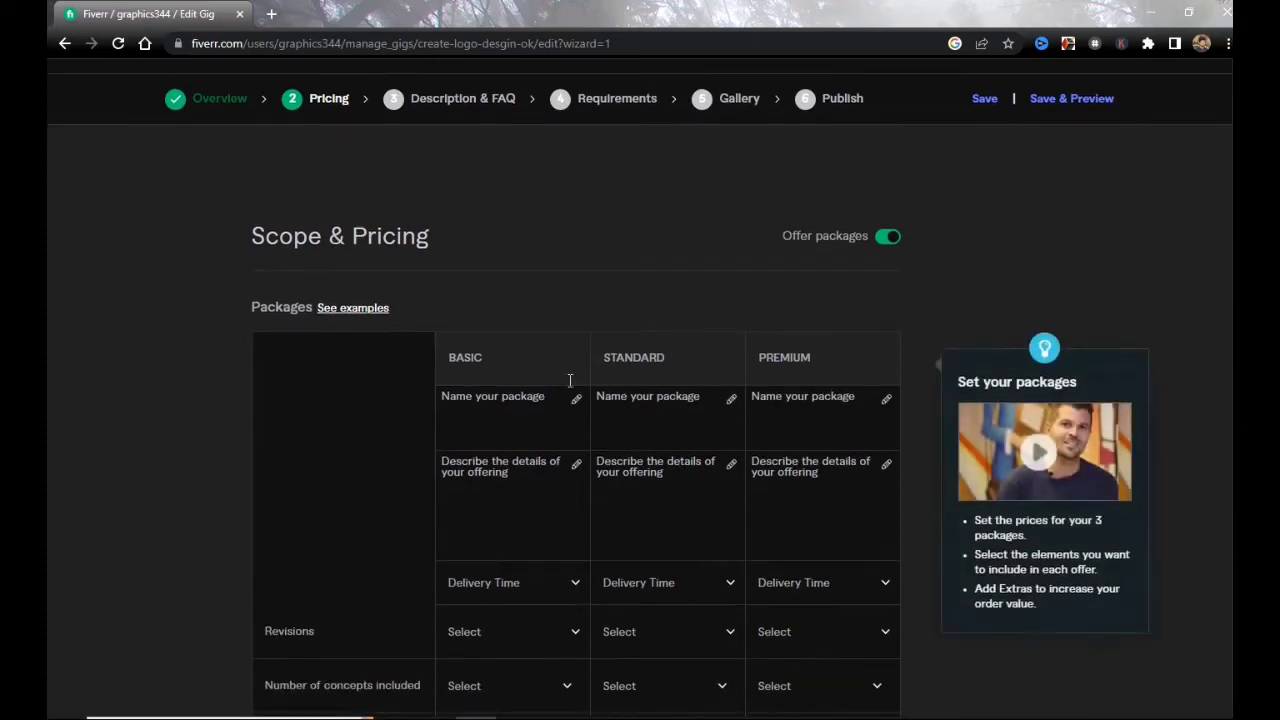
scroll(570, 380, "down", 5)
scroll(888, 440, "up", 3)
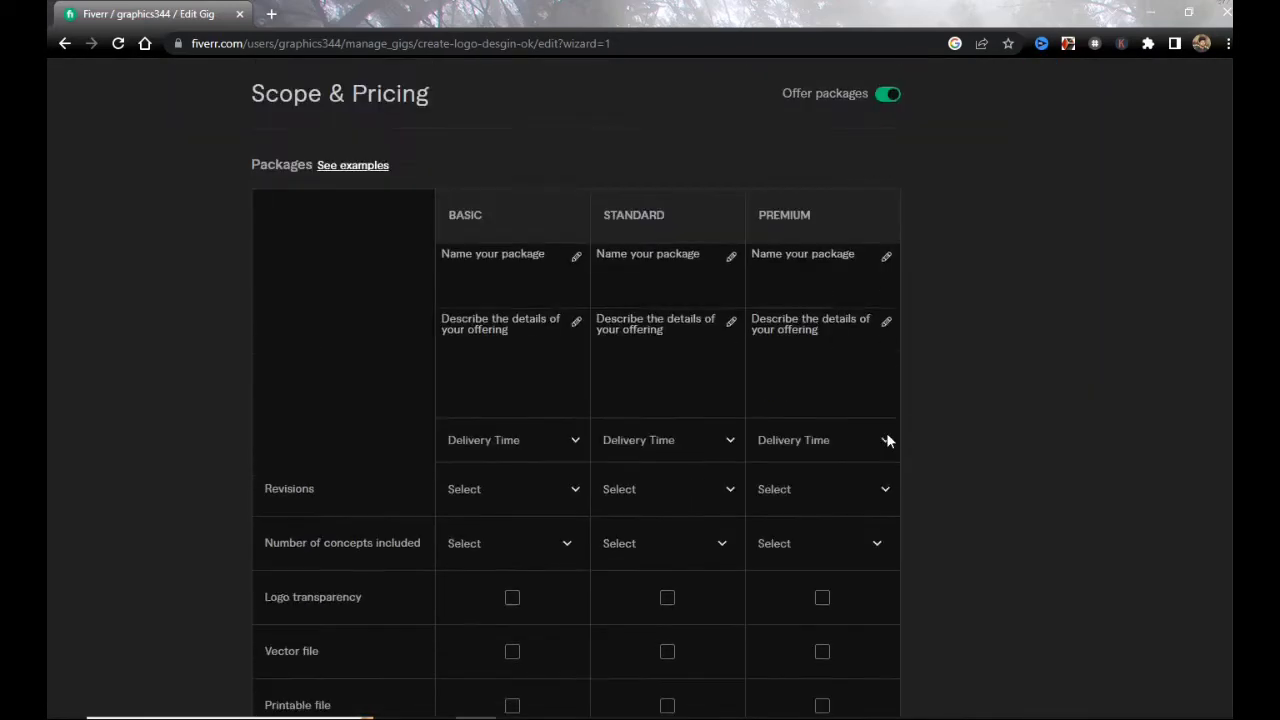
scroll(886, 440, "up", 1)
mouse_move(585, 288)
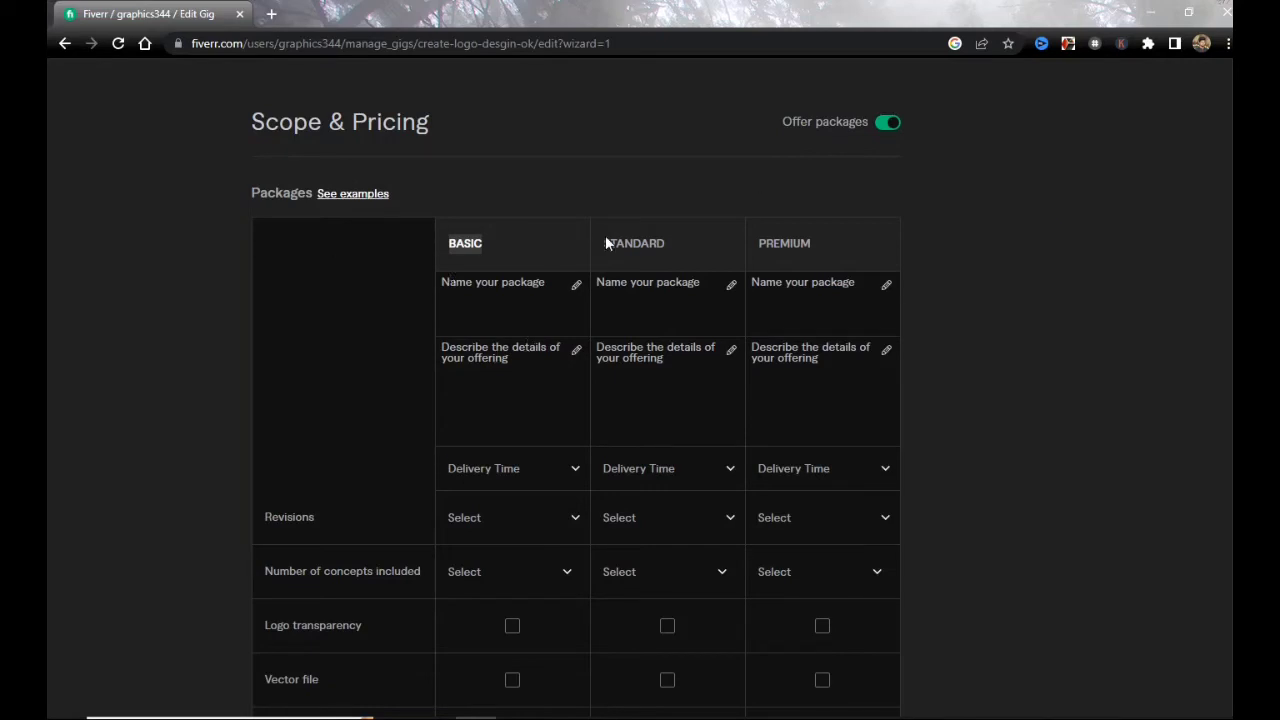
left_click_drag(601, 234, 704, 248)
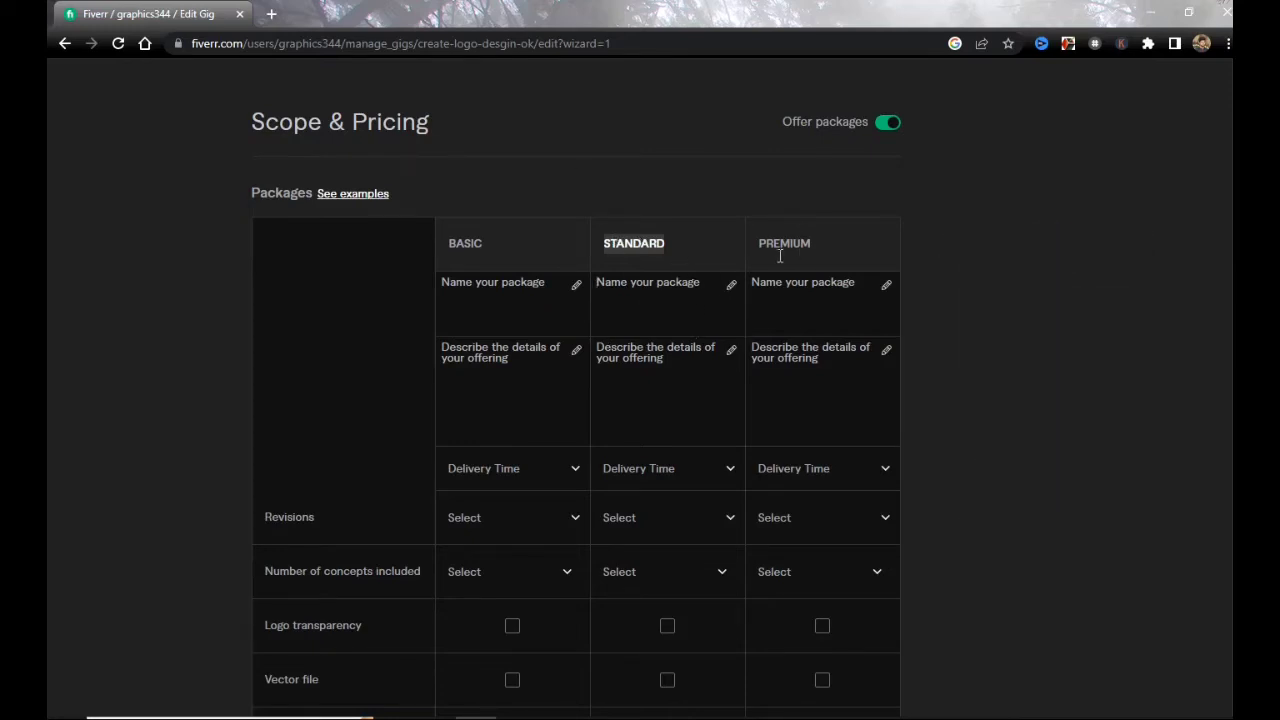
Step: Enter "STANDARD" as the Standard package's name and "silver" as the Basic package's name
type("STANDARD")
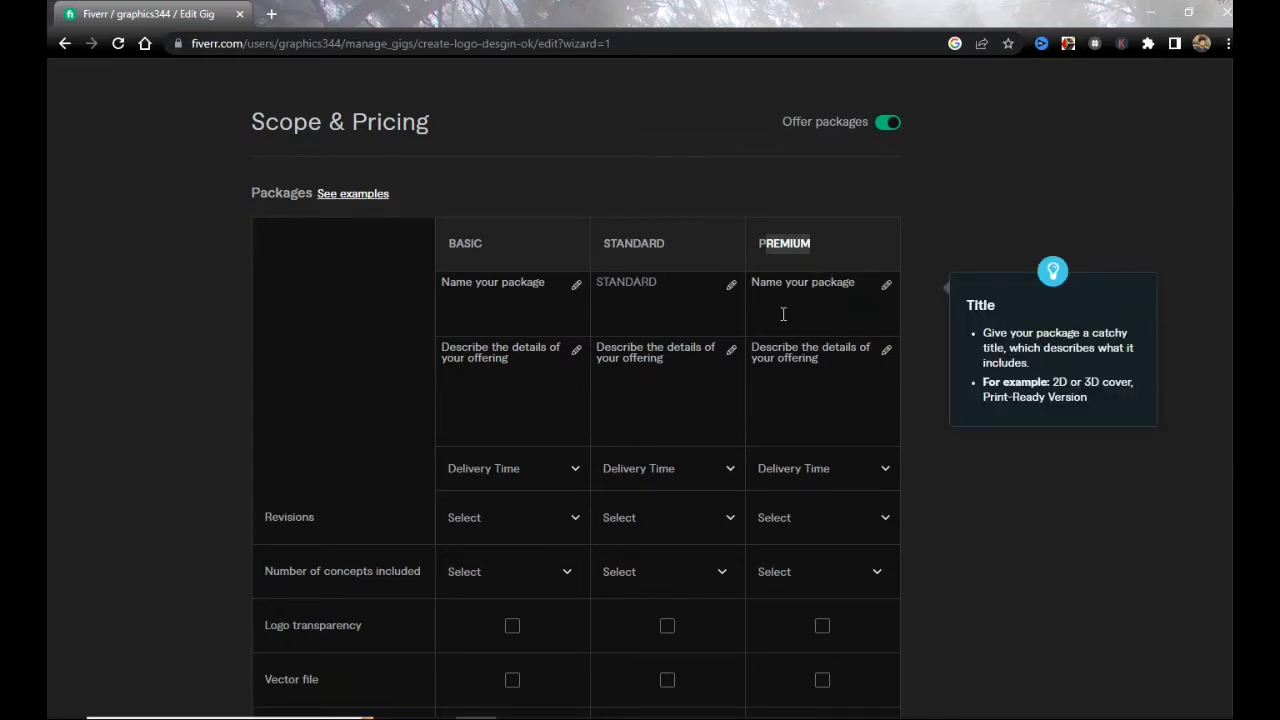
left_click(523, 292)
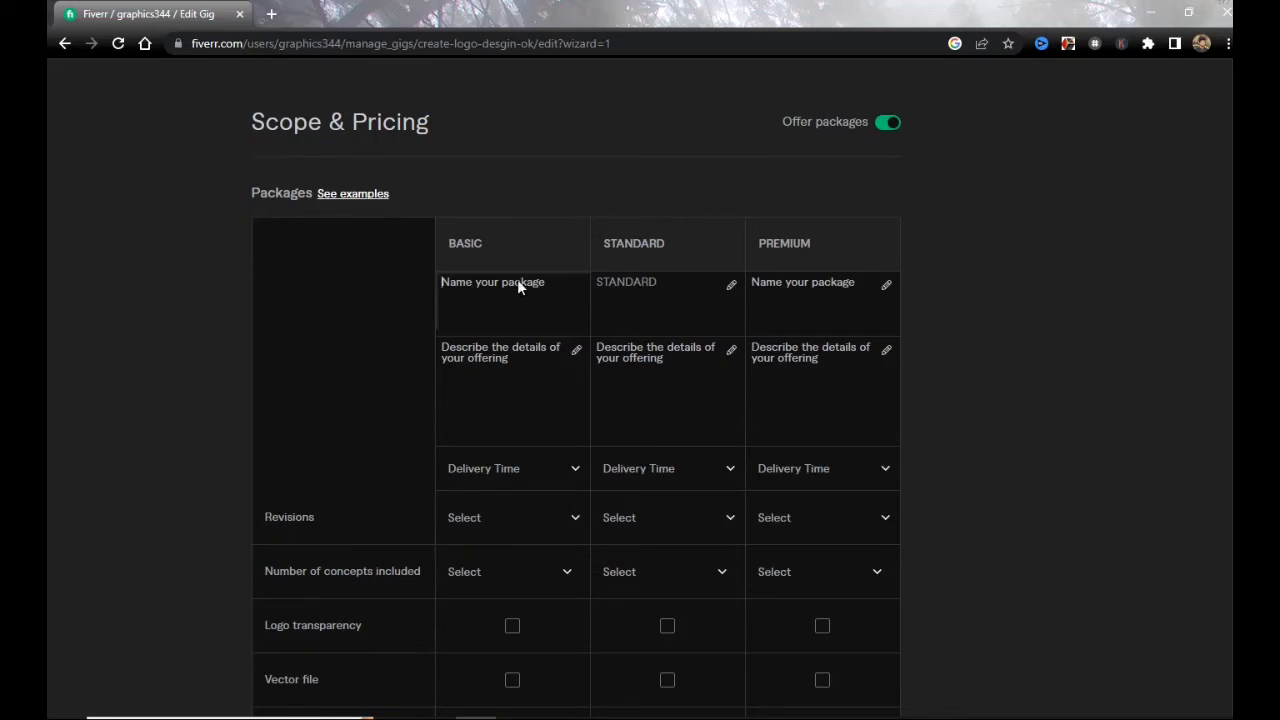
type("silver")
Step: Change the Standard package's name to "gold" and name the Premium package "daimond"
left_click(645, 291)
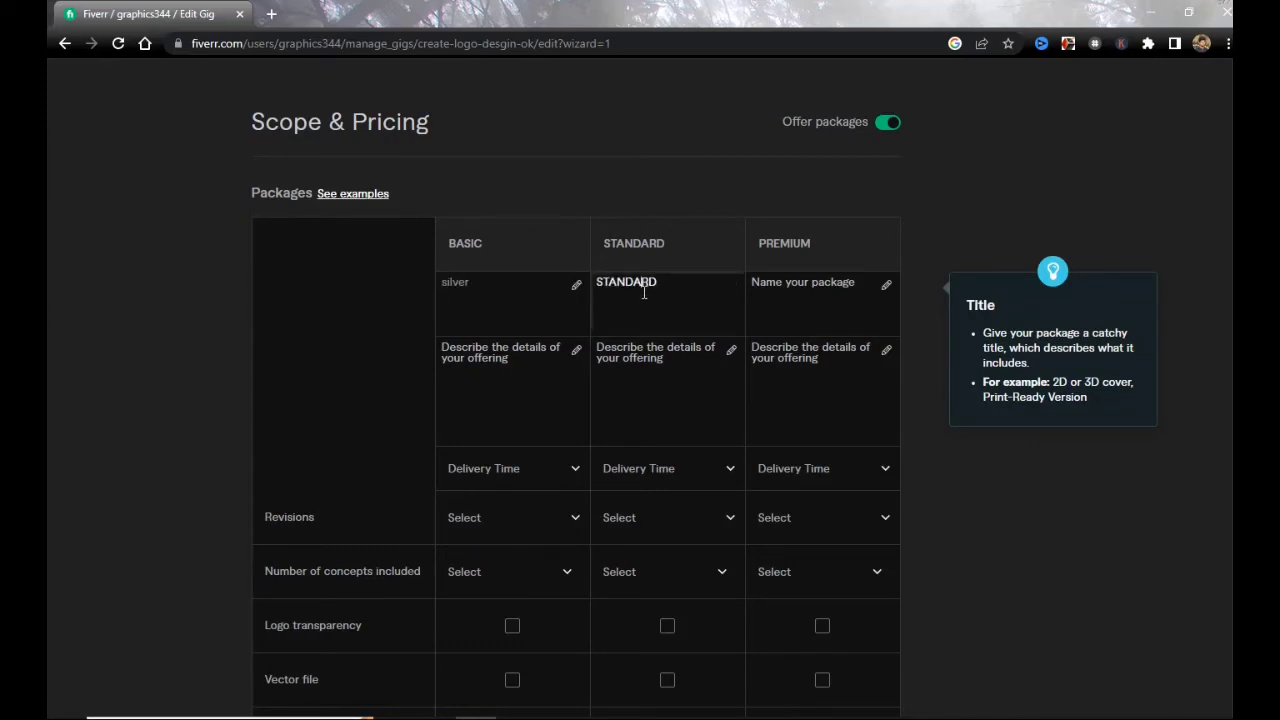
key("BackSpace")
key("BackSpace")
key("BackSpace")
type("gold")
key("BackSpace")
type("gold")
left_click(809, 295)
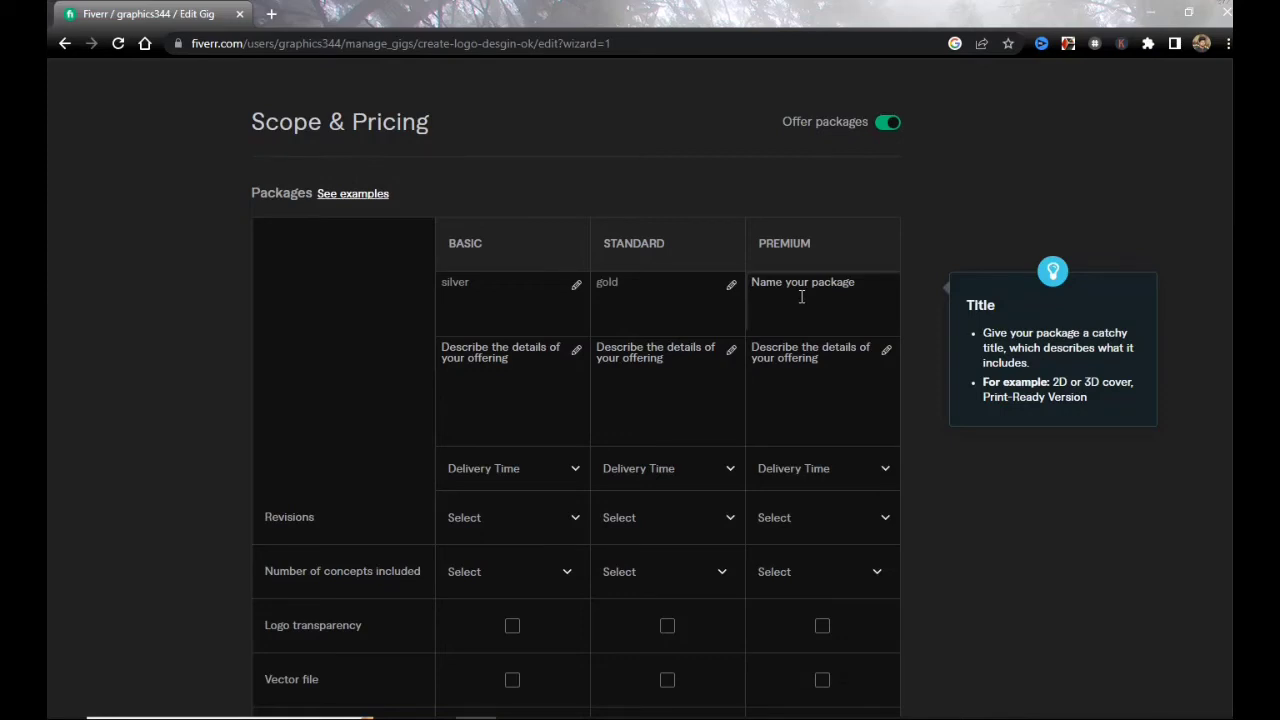
type("daimond")
Step: Describe the Basic, Standard and Premium packages each as "Logo Design, signature logo, 3D logo, Company logo"
left_click(530, 355)
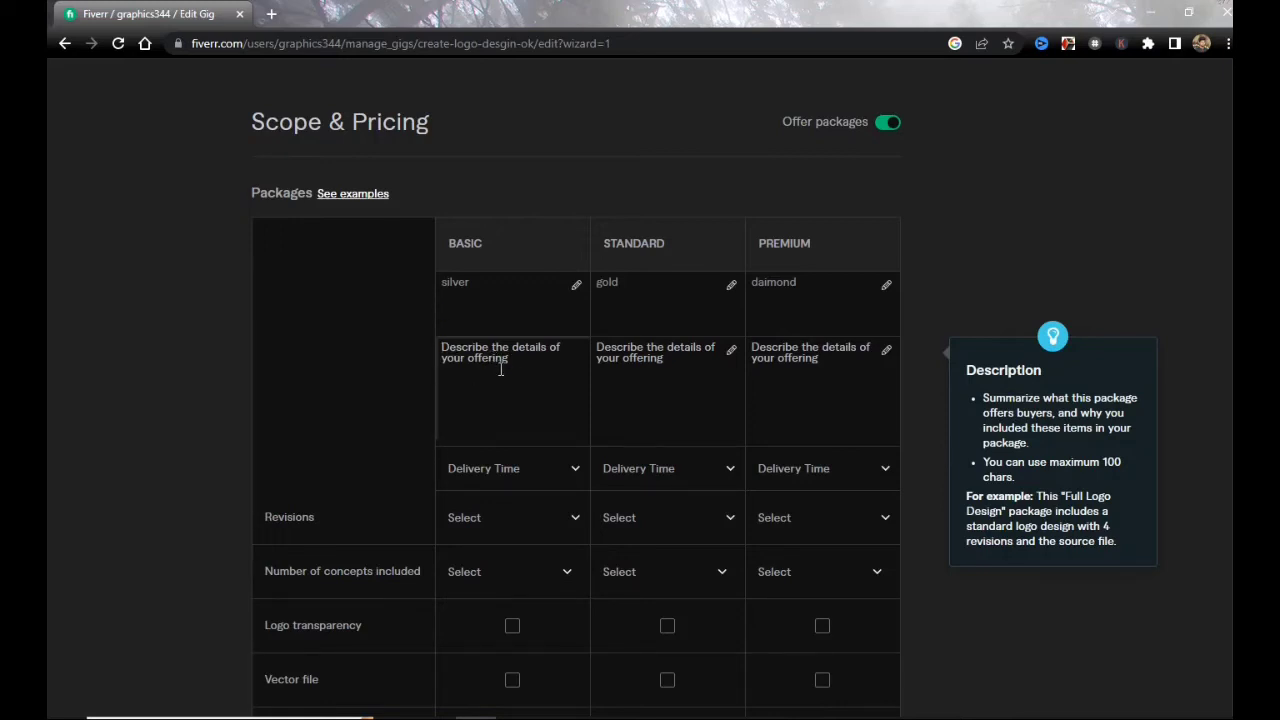
type("lo")
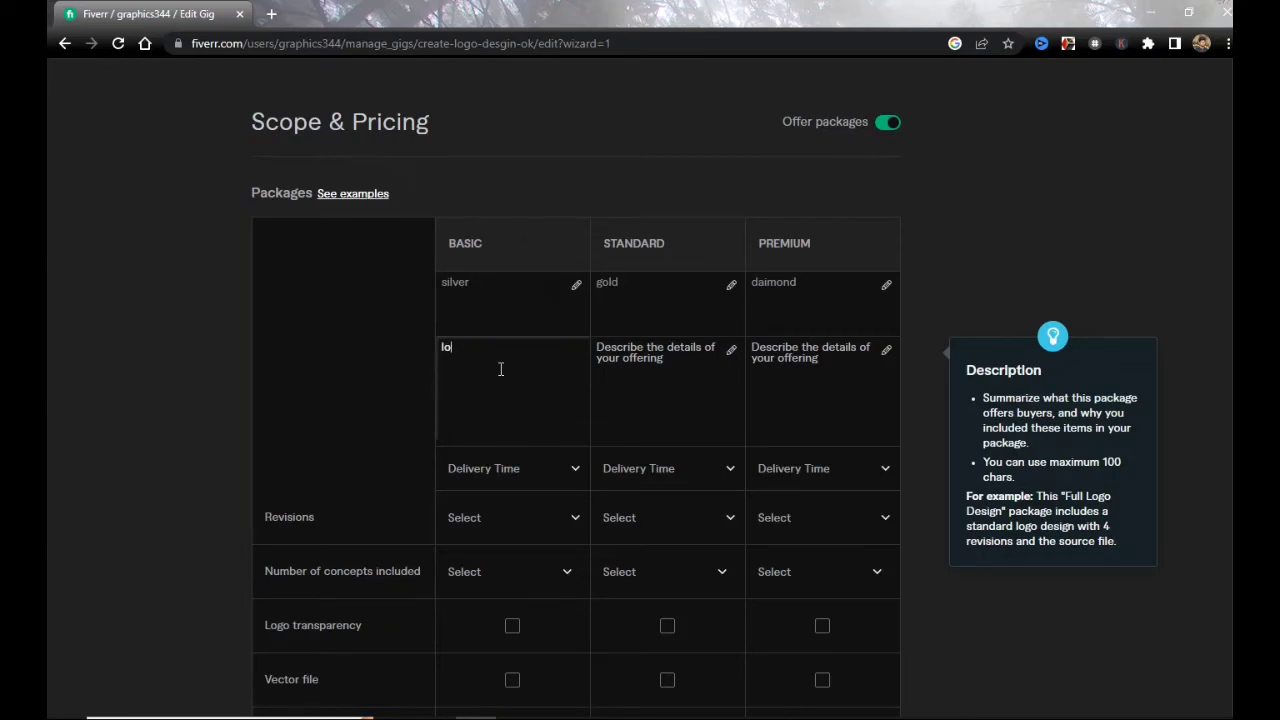
key("BackSpace")
key("BackSpace")
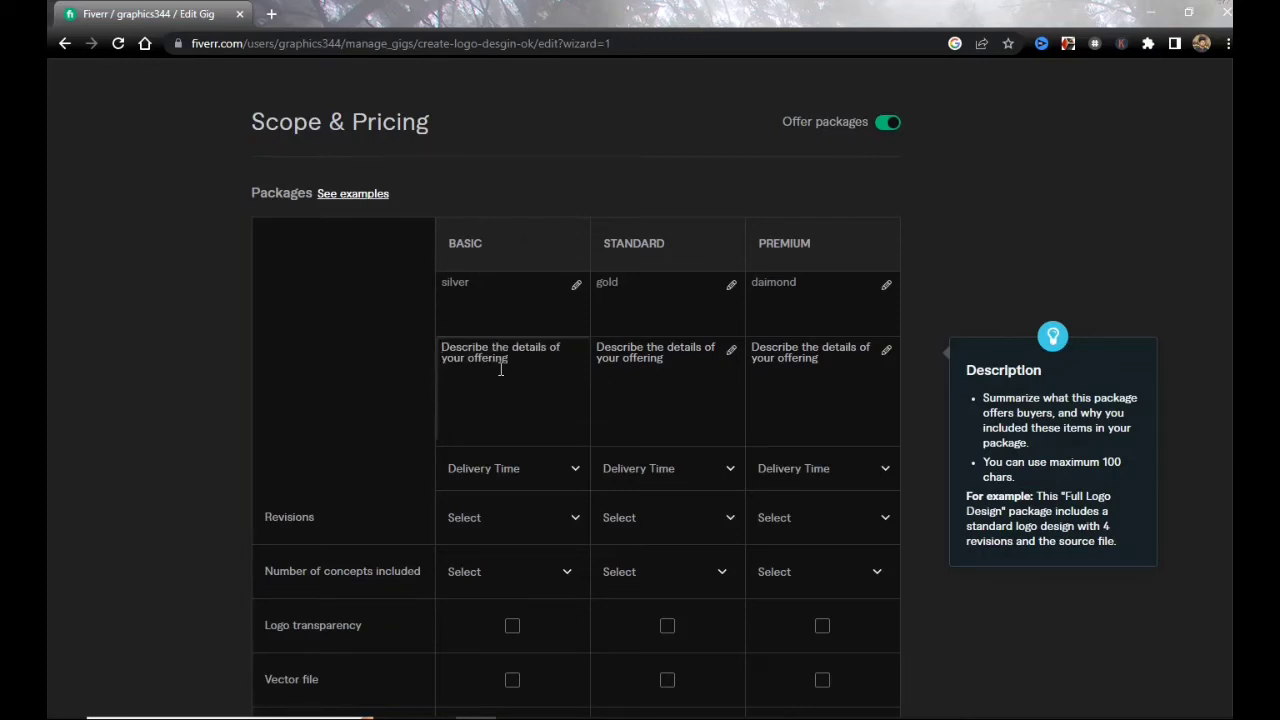
type("Logo Design, signature logo, 3D logo, Company logo")
left_click(662, 366)
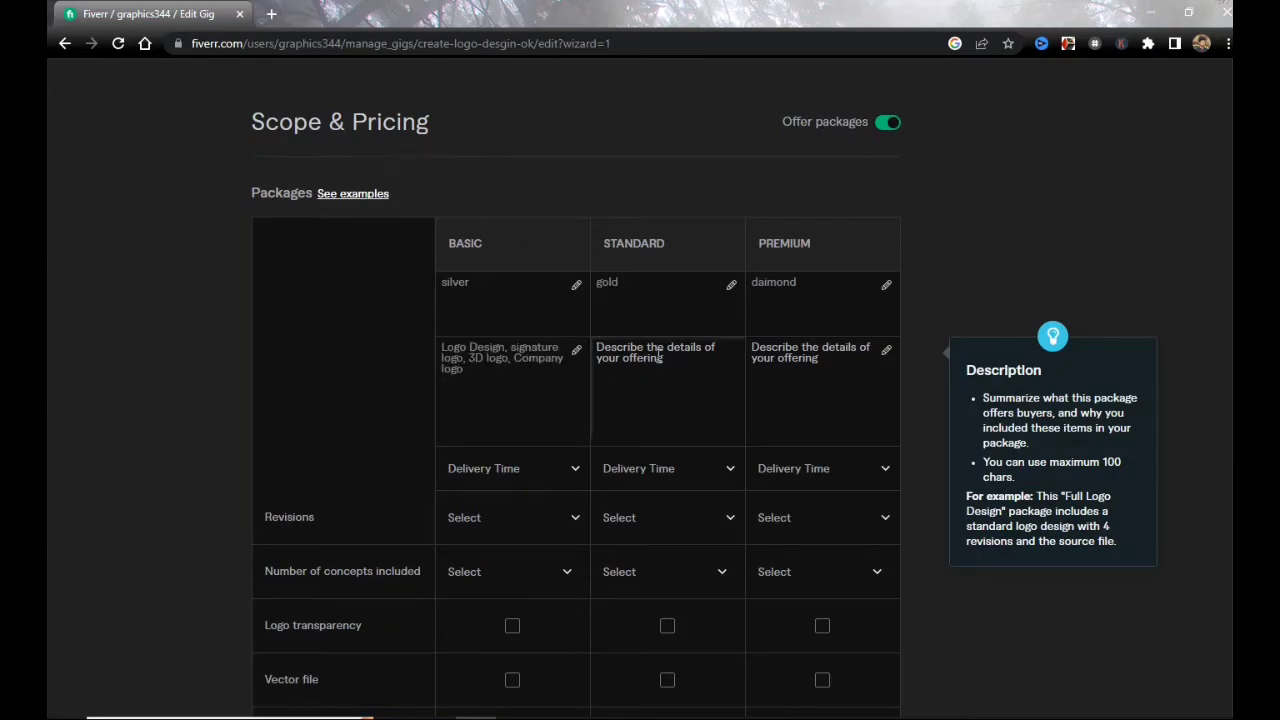
type("Logo Design, signature logo, 3D logo, Company logo")
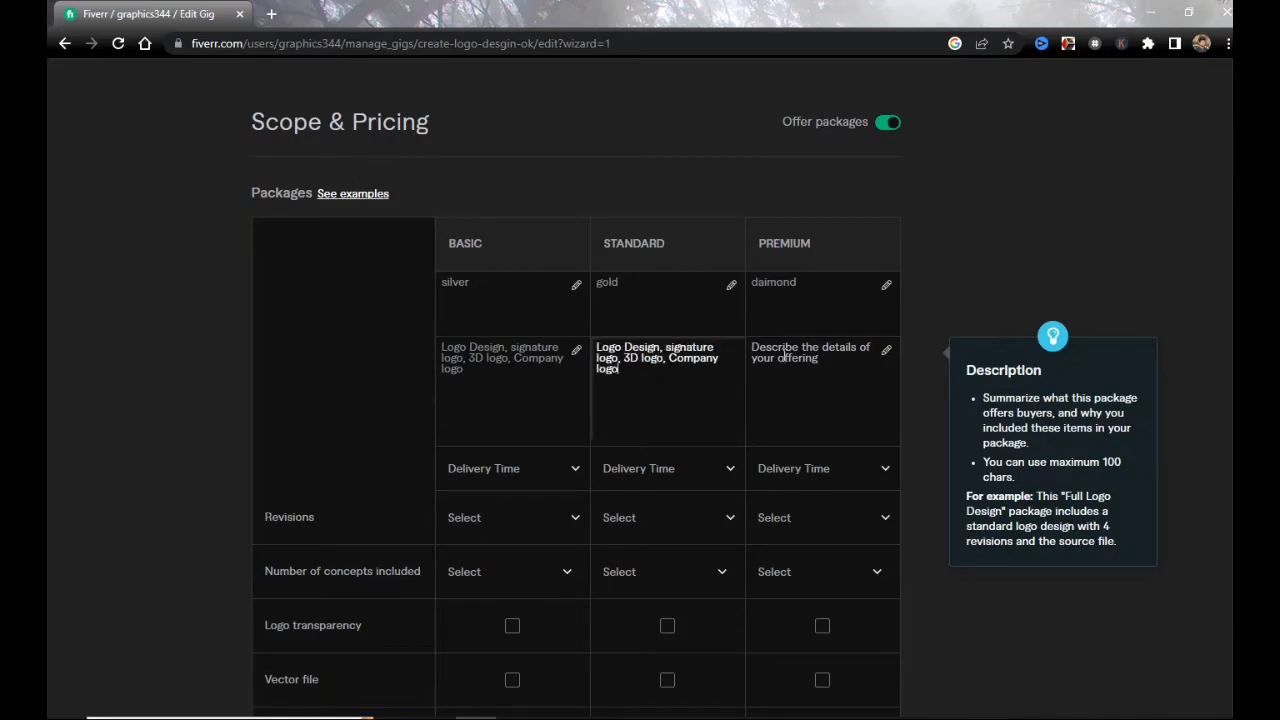
left_click(783, 362)
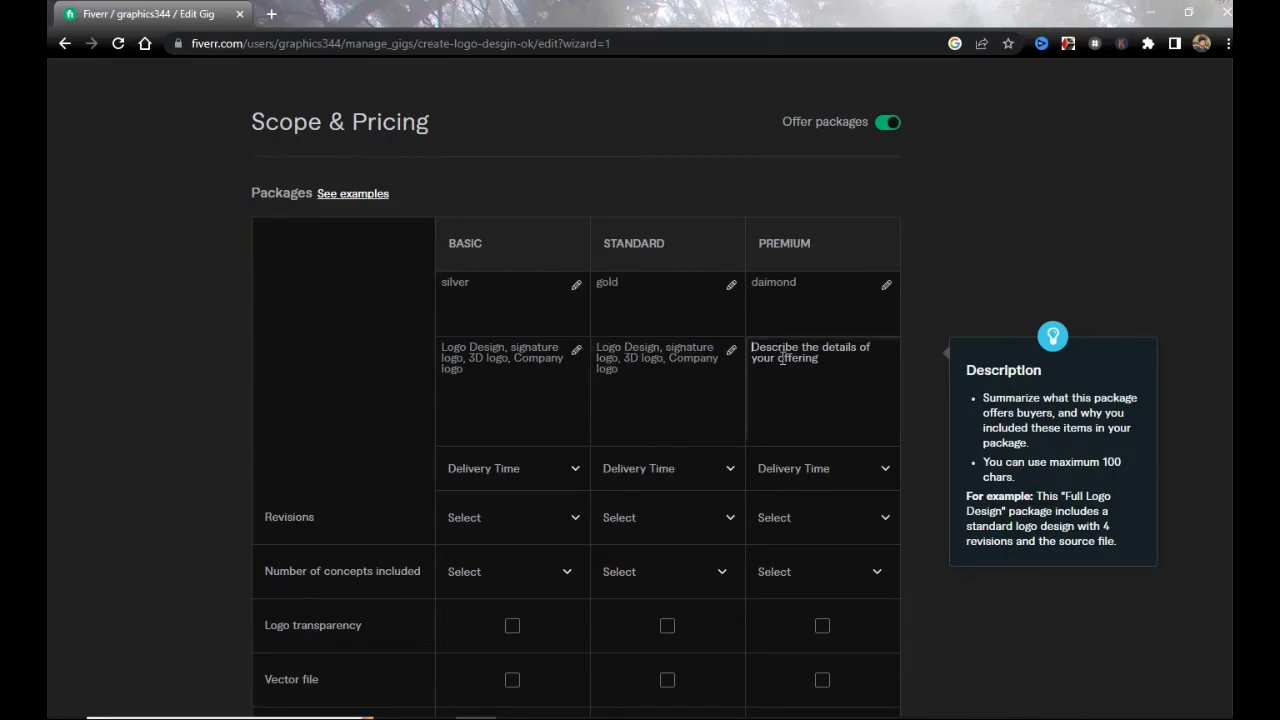
type("Logo Design, signature logo, 3D logo, Company logo")
Step: Set the delivery time to 2 days for Basic and 3 days for Standard, and choose one for Premium
scroll(792, 378, "down", 1)
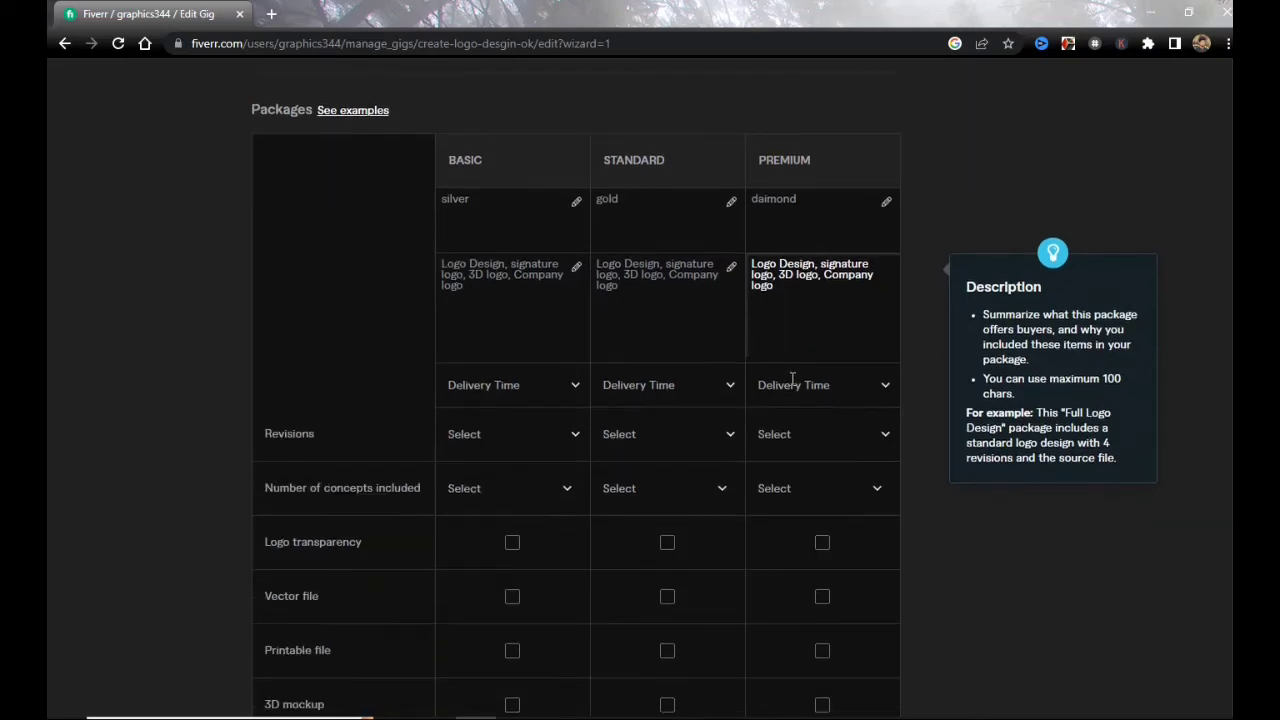
scroll(486, 477, "up", 1)
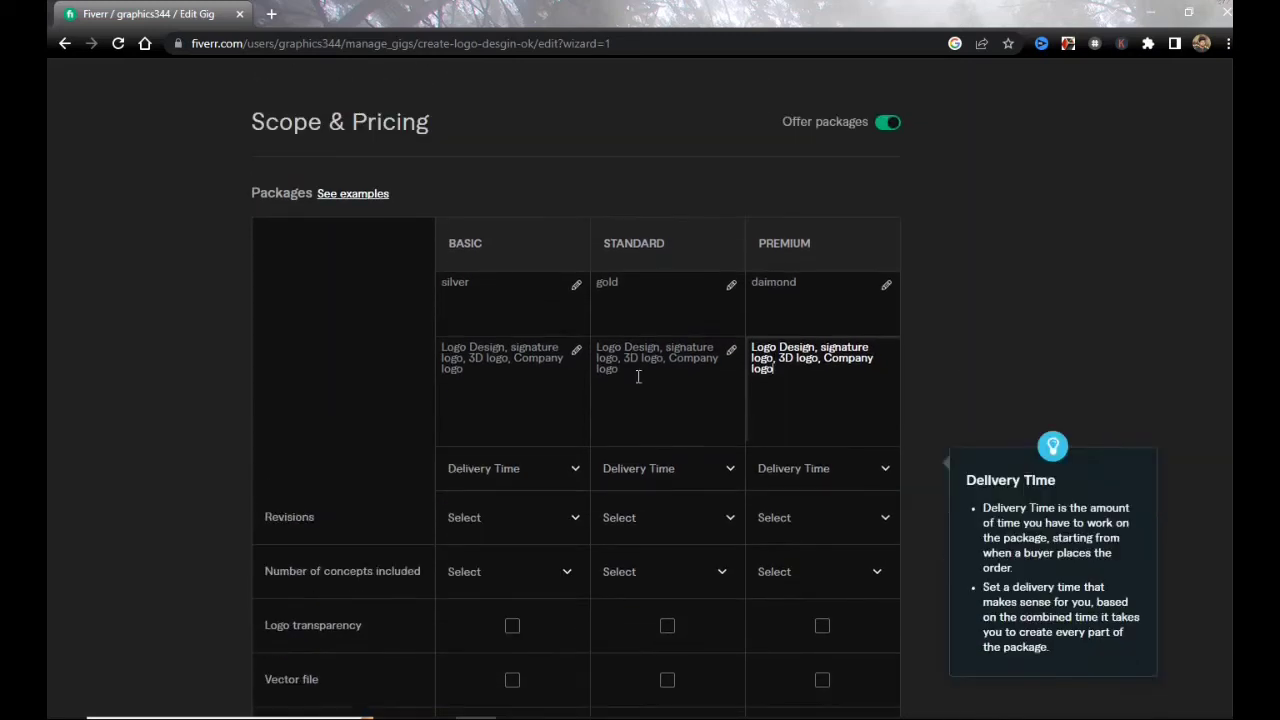
left_click(577, 468)
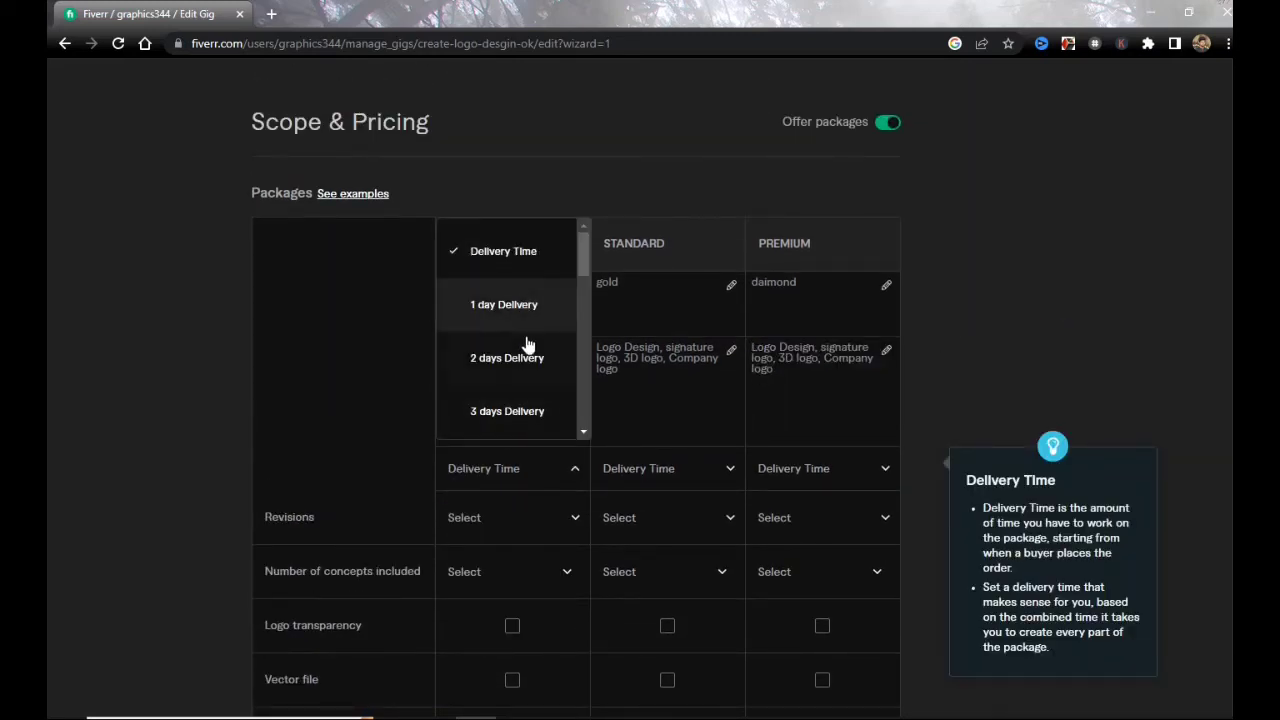
left_click(730, 468)
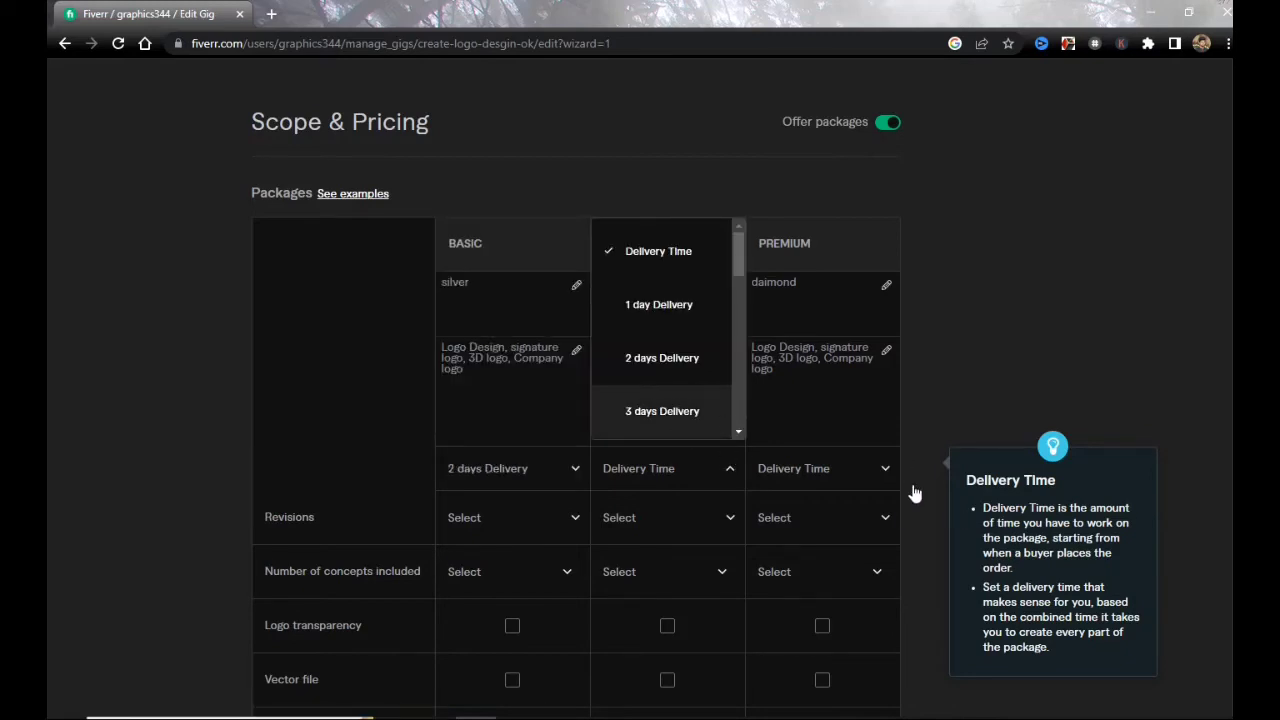
key("Return")
left_click(884, 470)
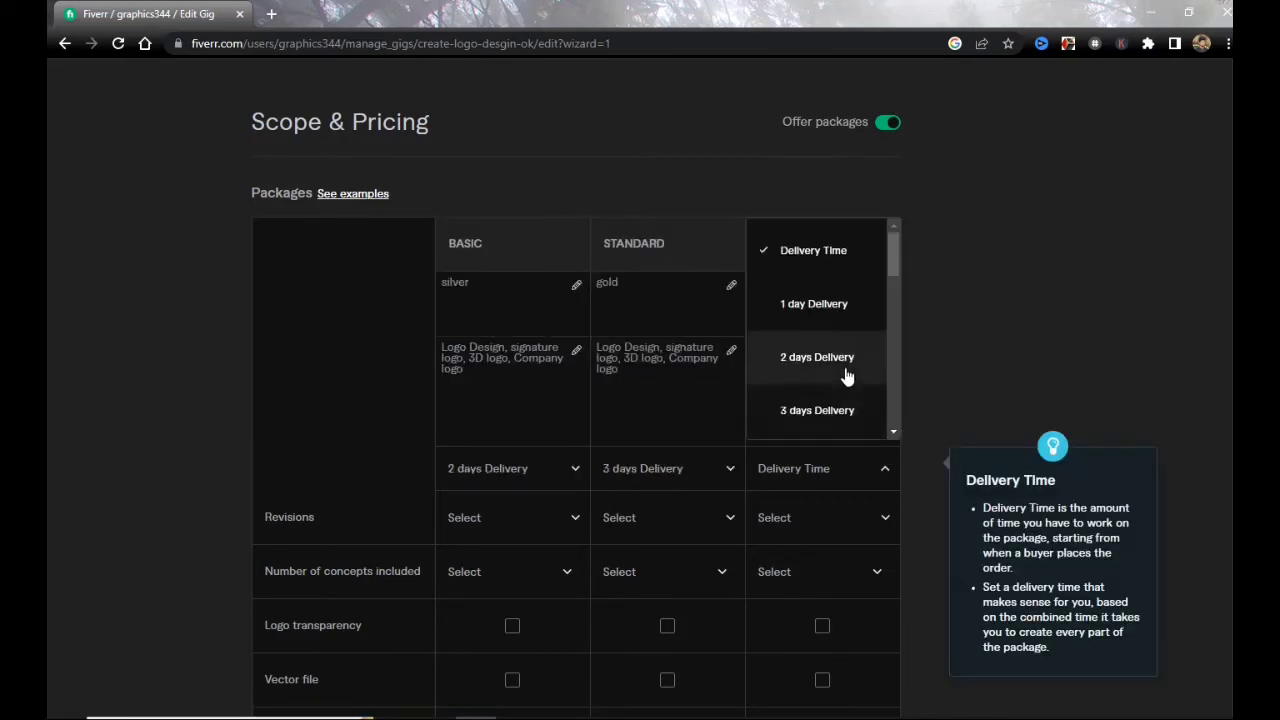
scroll(846, 374, "down", 2)
scroll(796, 327, "up", 1)
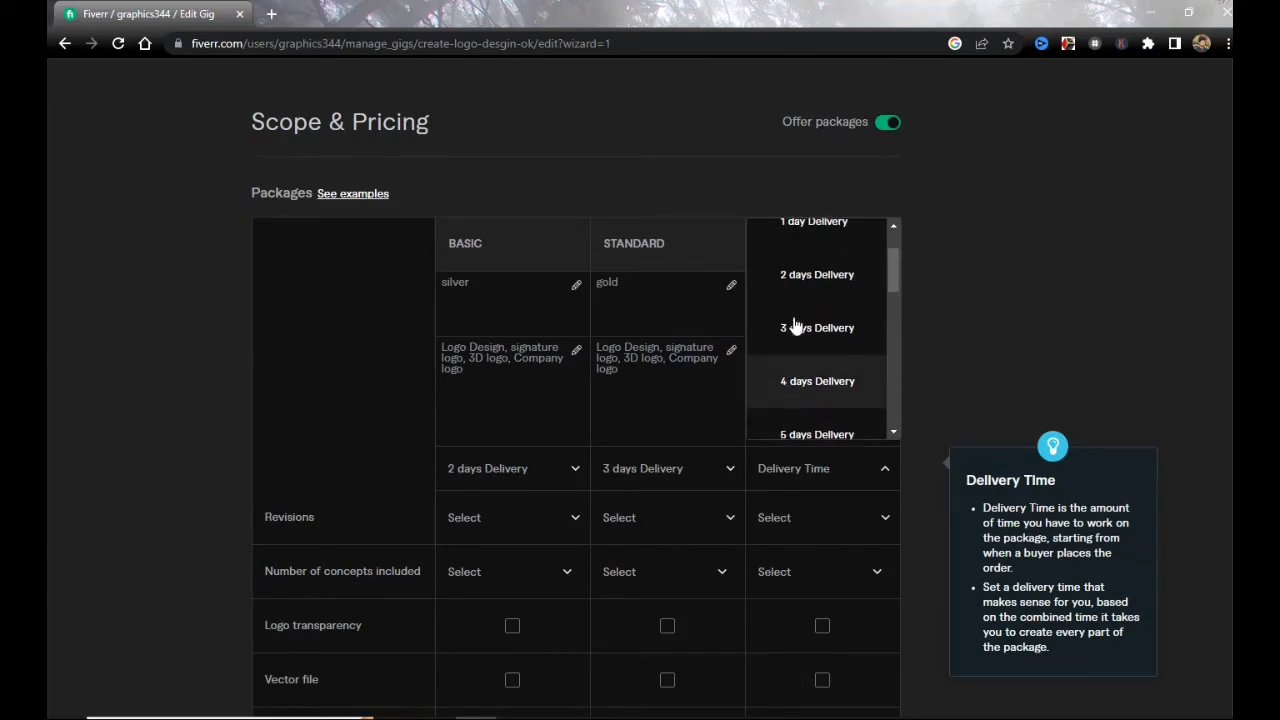
scroll(831, 392, "down", 1)
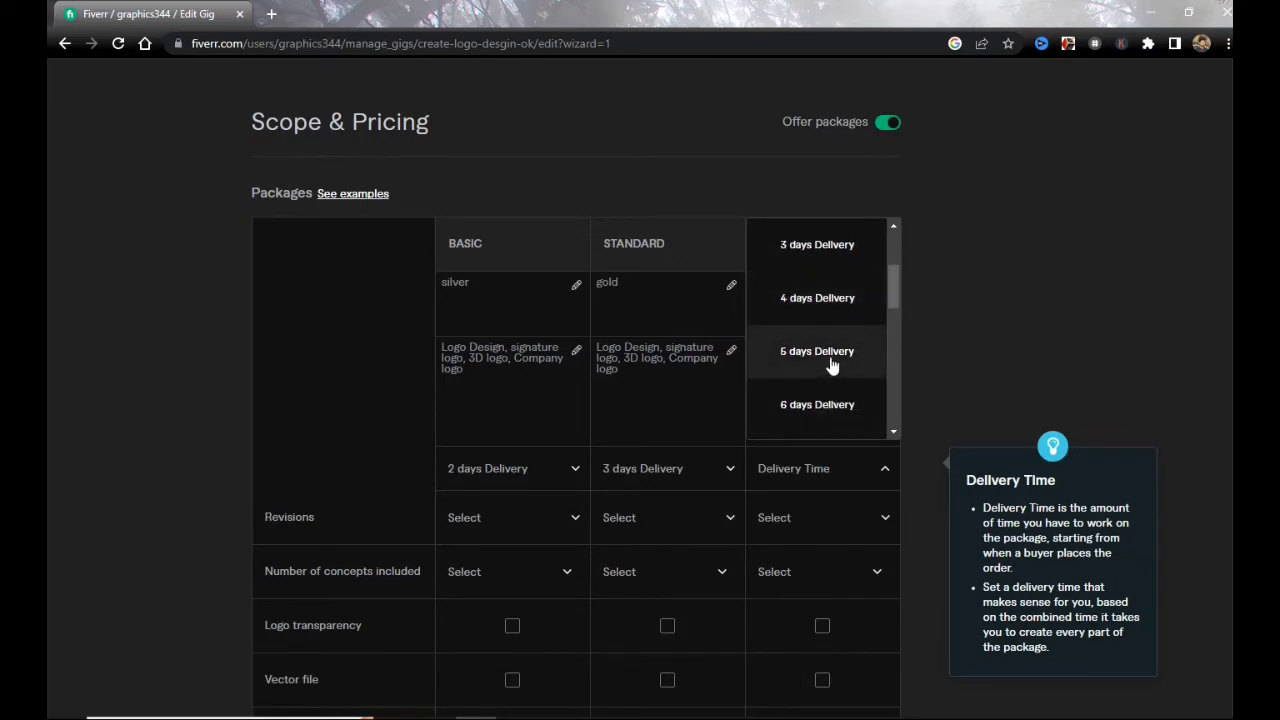
Step: Set the package prices to $5 for Basic, $10 for Standard and $20 for Premium
scroll(830, 385, "down", 1)
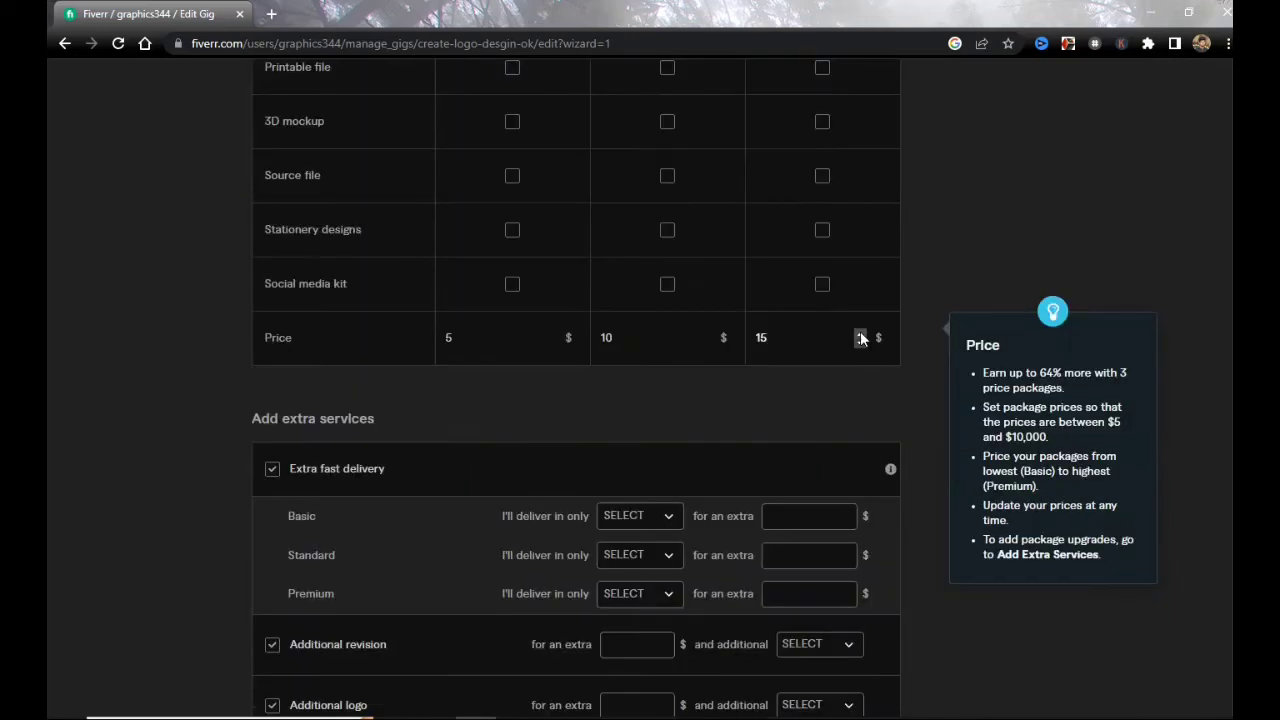
left_click(860, 333)
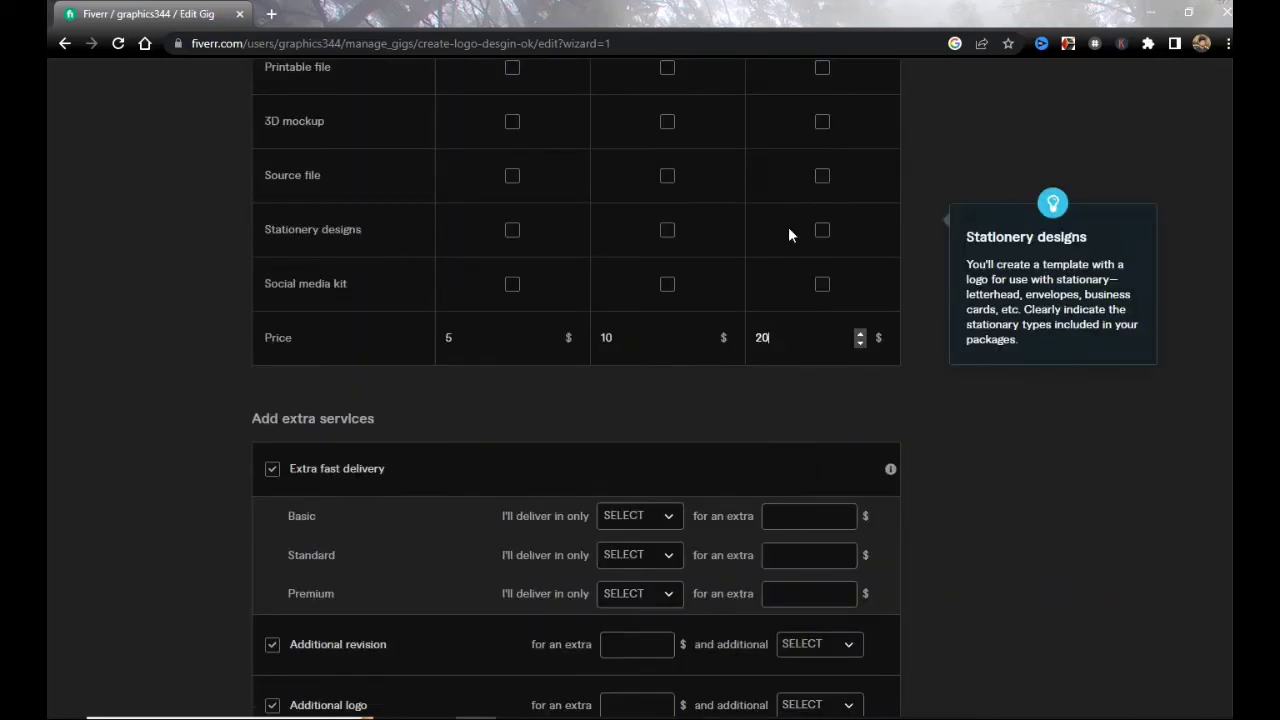
scroll(783, 455, "down", 1)
scroll(782, 447, "down", 1)
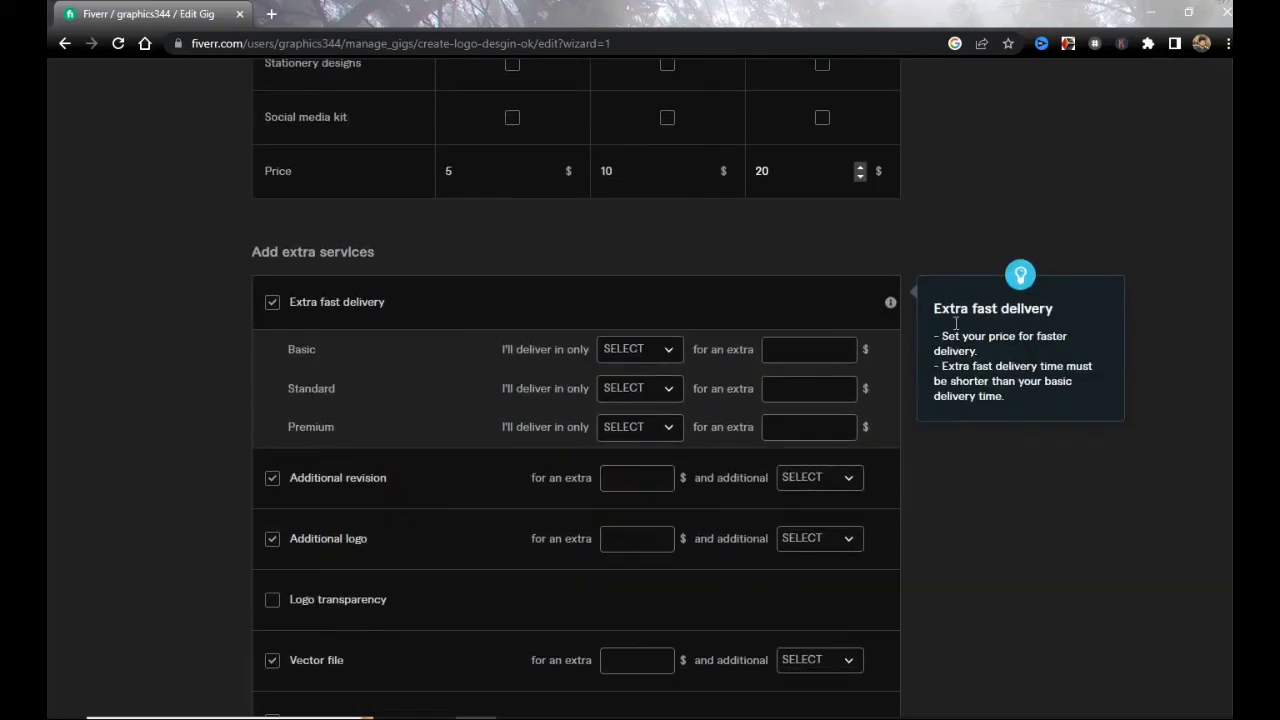
scroll(884, 328, "up", 2)
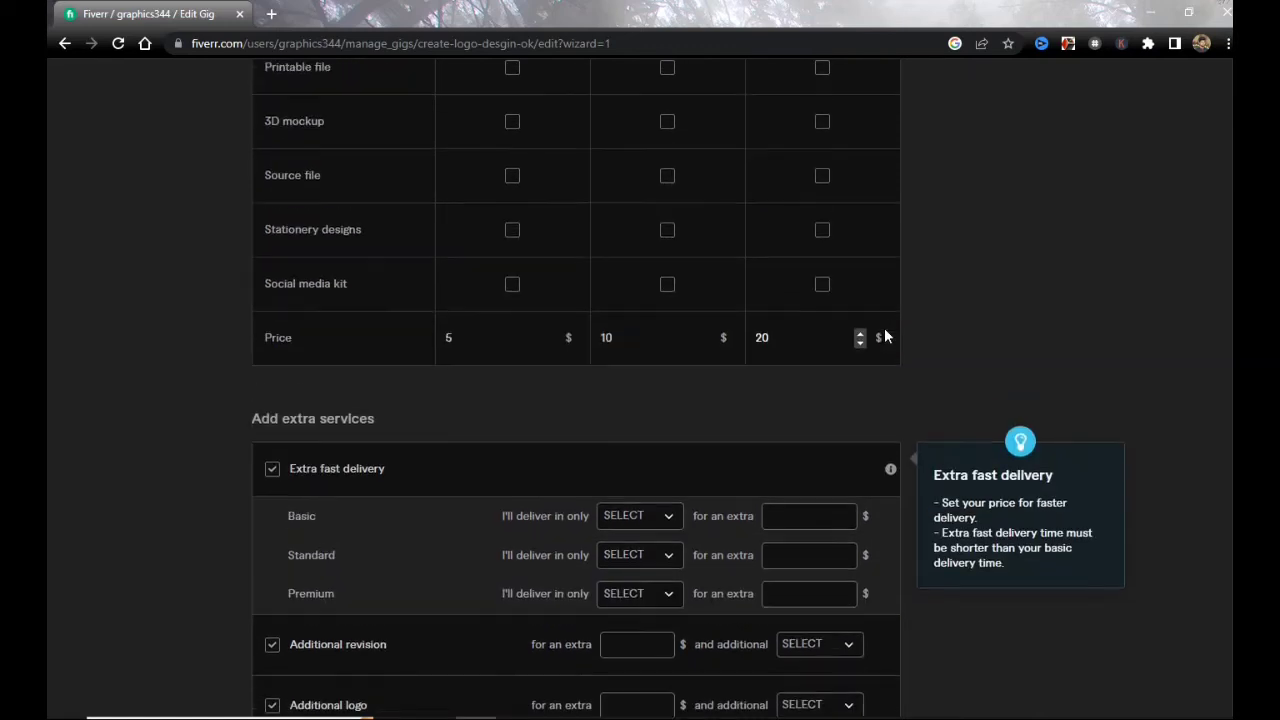
Step: Under Extra fast delivery, offer the Basic package in 1 day for an extra $50
scroll(506, 410, "down", 2)
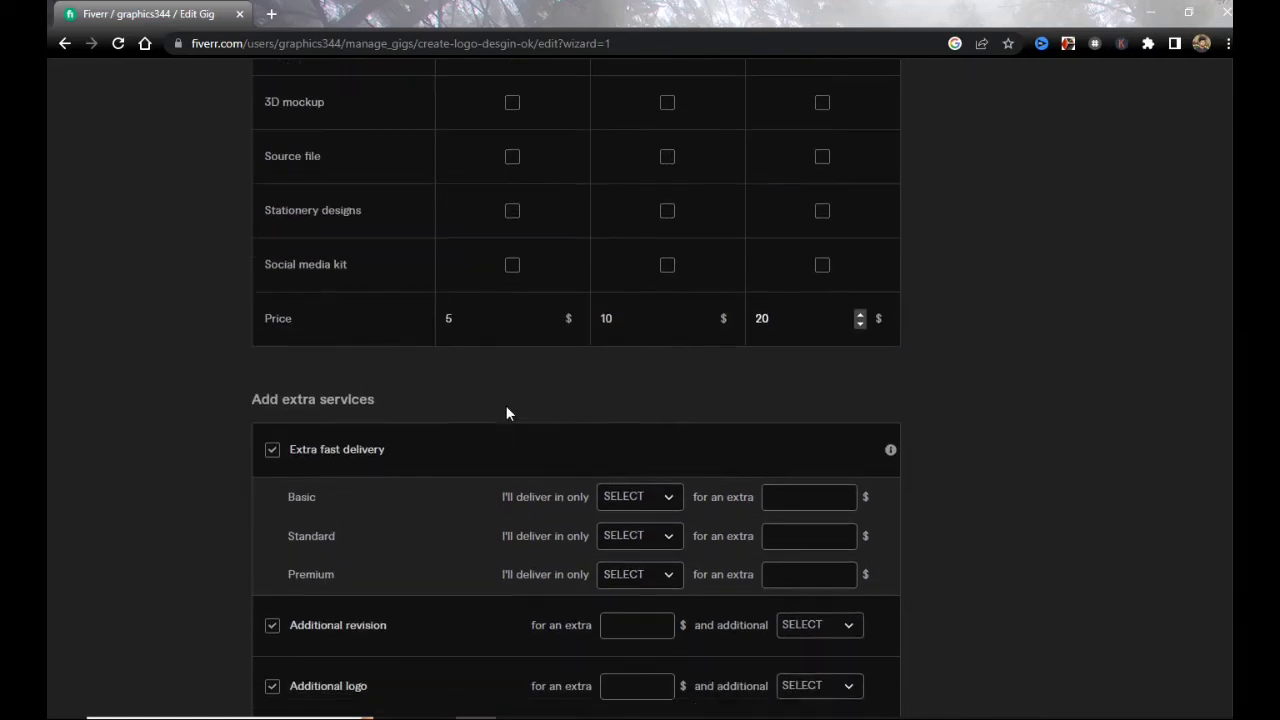
left_click(665, 353)
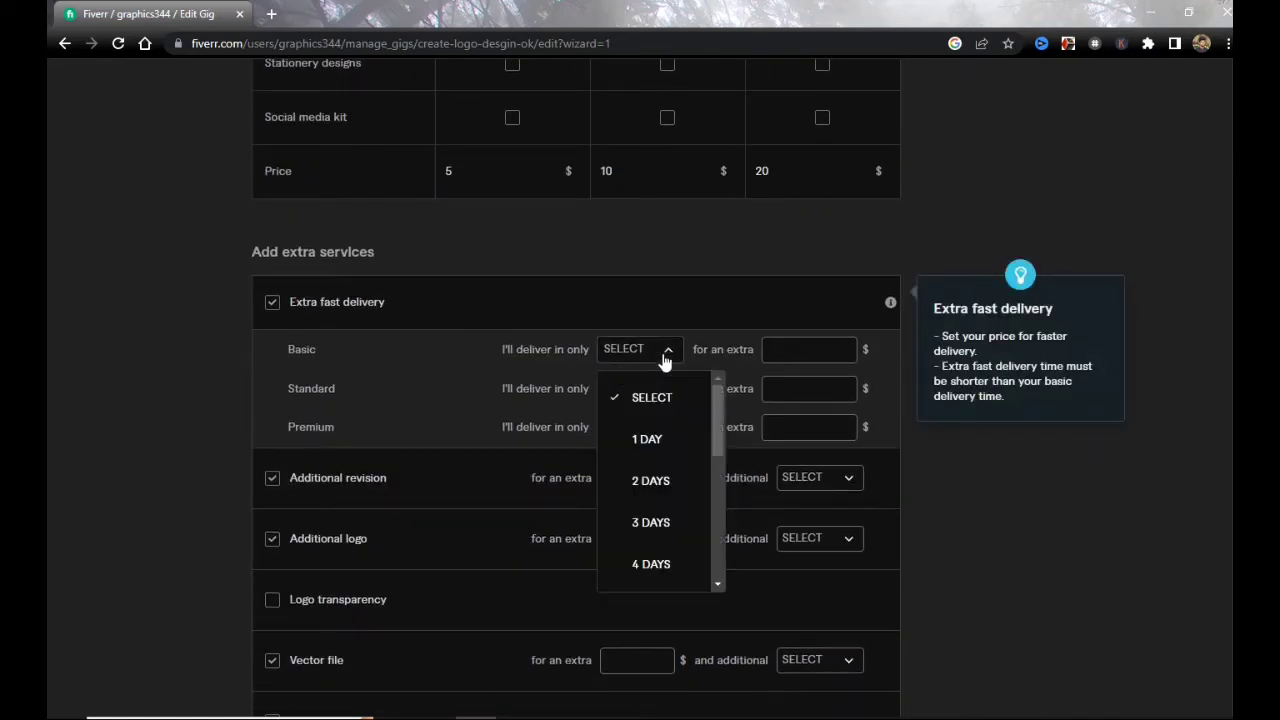
left_click(665, 355)
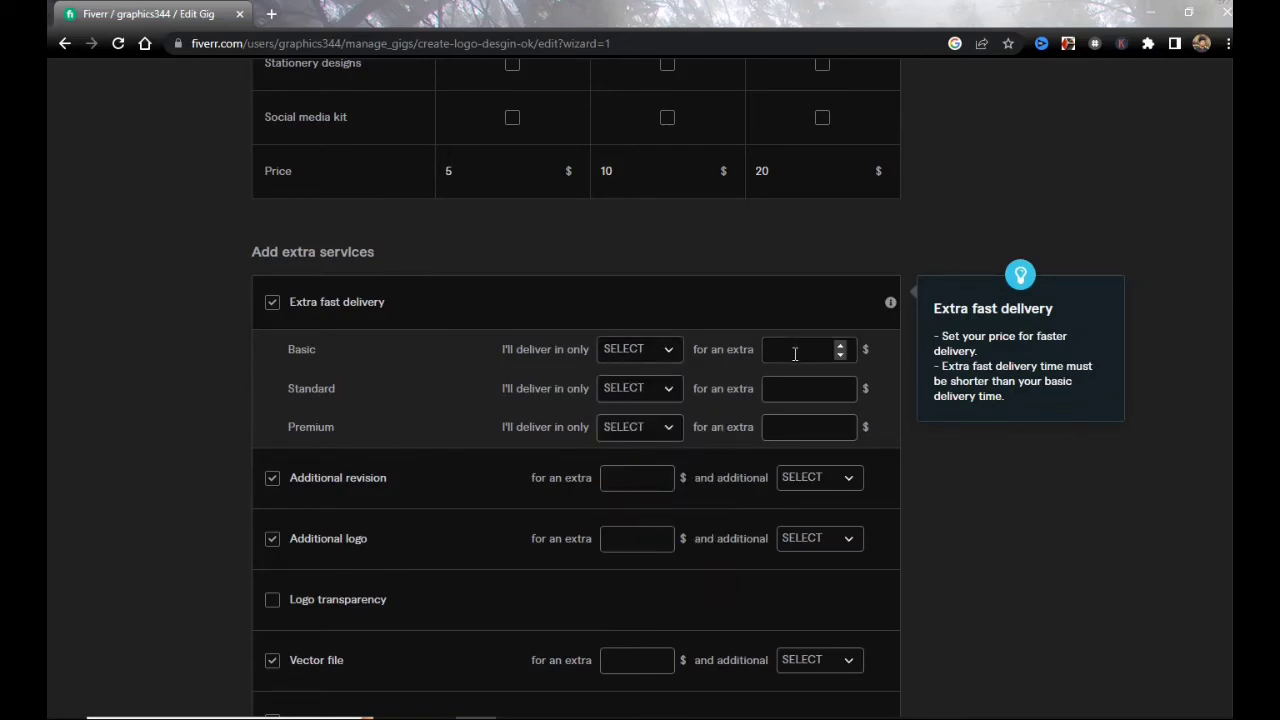
left_click(672, 357)
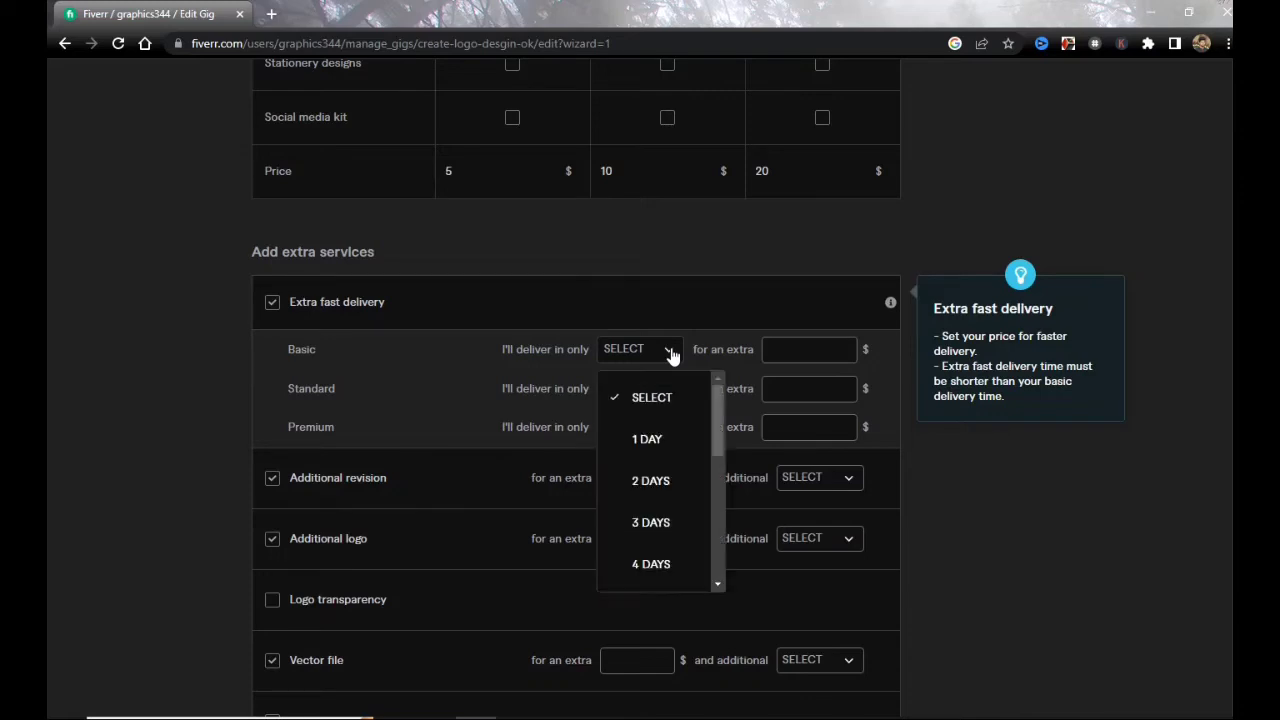
left_click(641, 441)
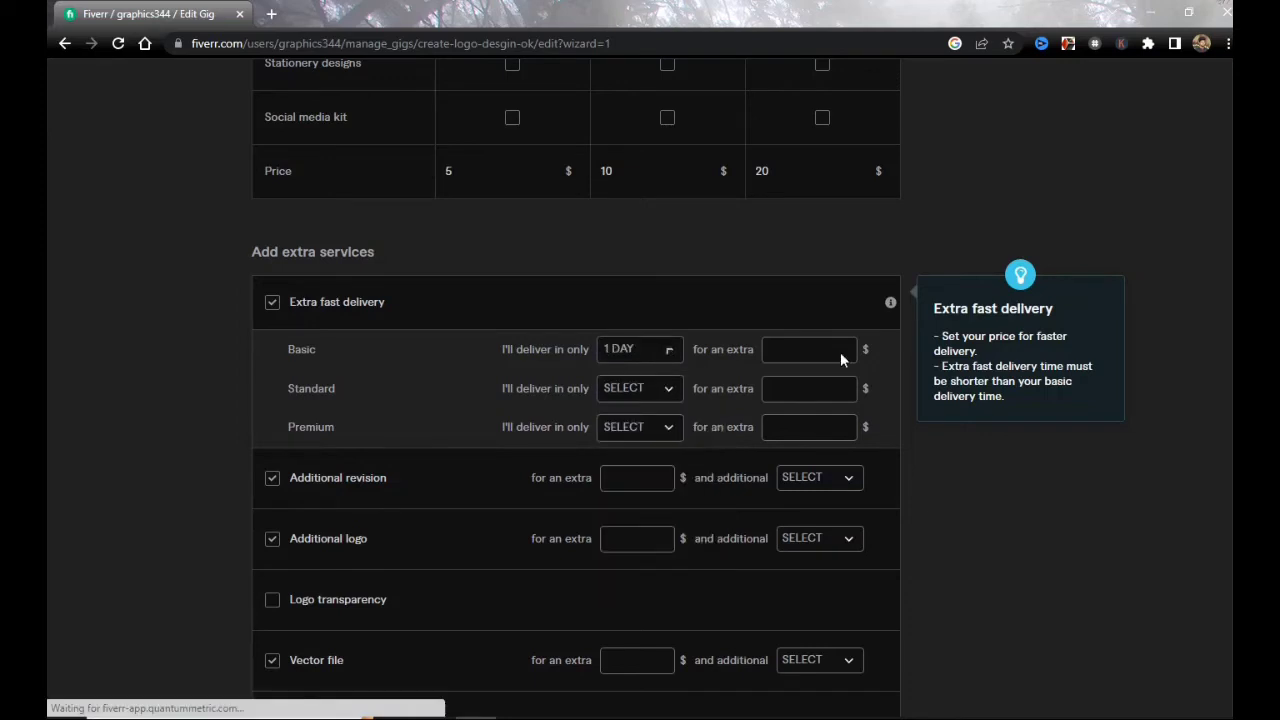
left_click(844, 347)
type("20")
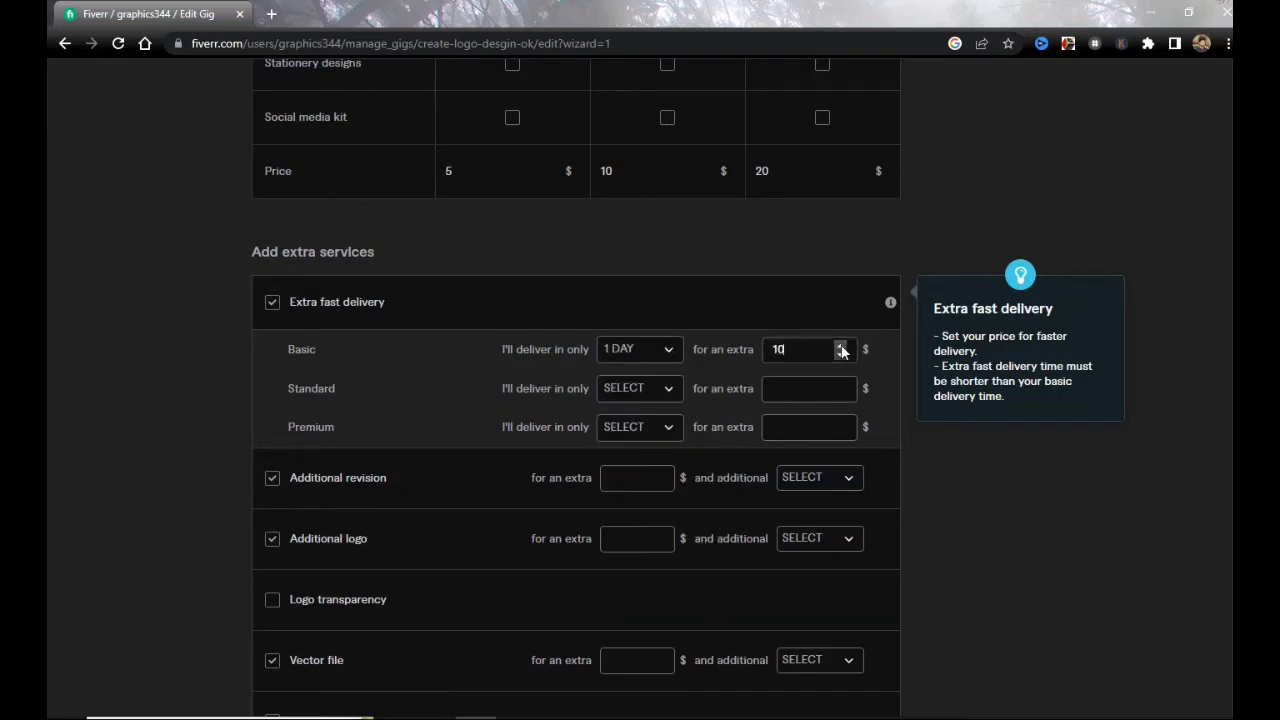
left_click(842, 346)
left_click(842, 346)
left_click(842, 346)
left_click(842, 346)
left_click(843, 346)
Step: Set the Standard package's extra fast delivery to 2 days for an extra $35
left_click(667, 393)
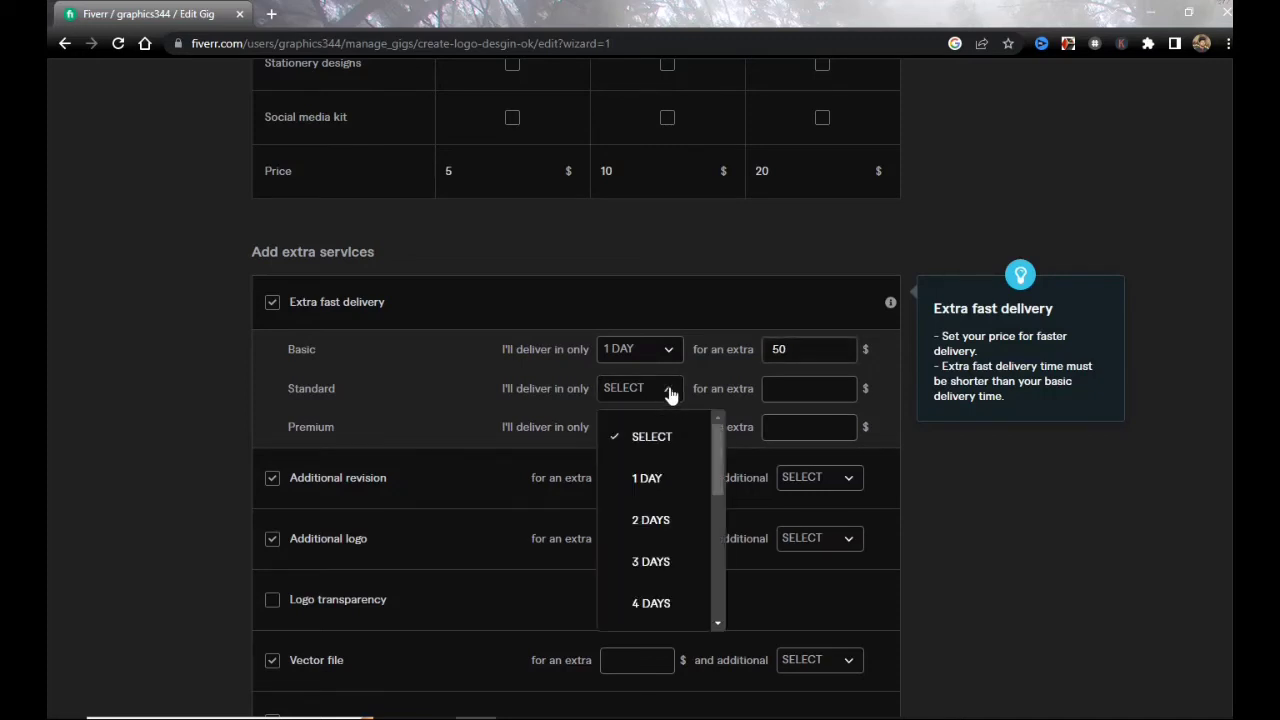
left_click(668, 522)
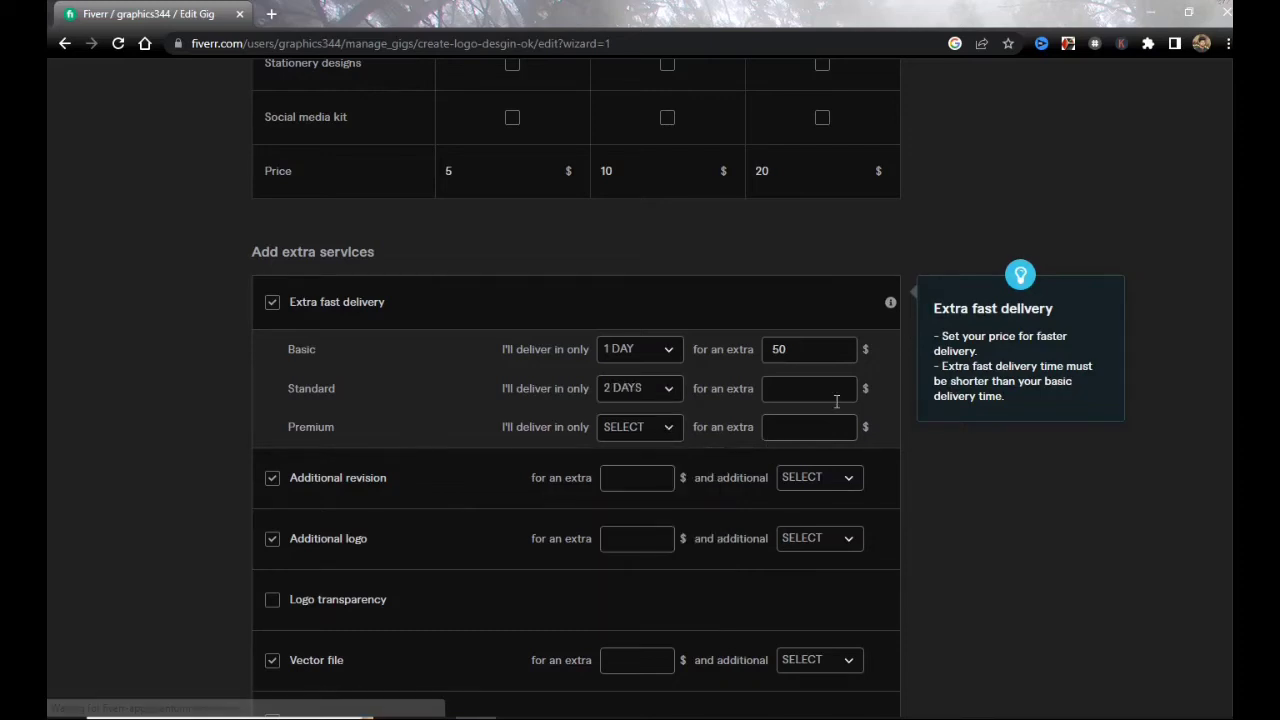
left_click(842, 386)
left_click(841, 385)
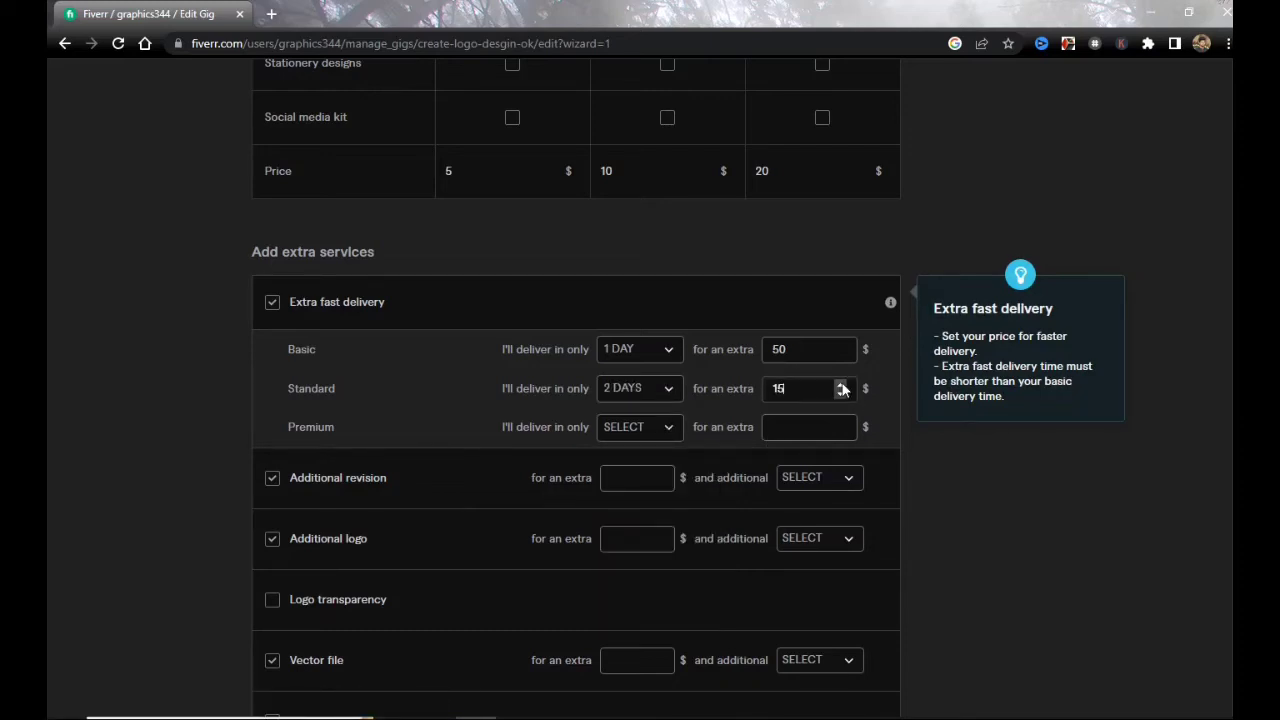
left_click(841, 385)
left_click(841, 385)
left_click(841, 385)
left_click(841, 385)
left_click(841, 385)
left_click(841, 385)
left_click(840, 394)
Step: Set the Premium package's extra fast delivery to 7 days for an extra $100
left_click(673, 431)
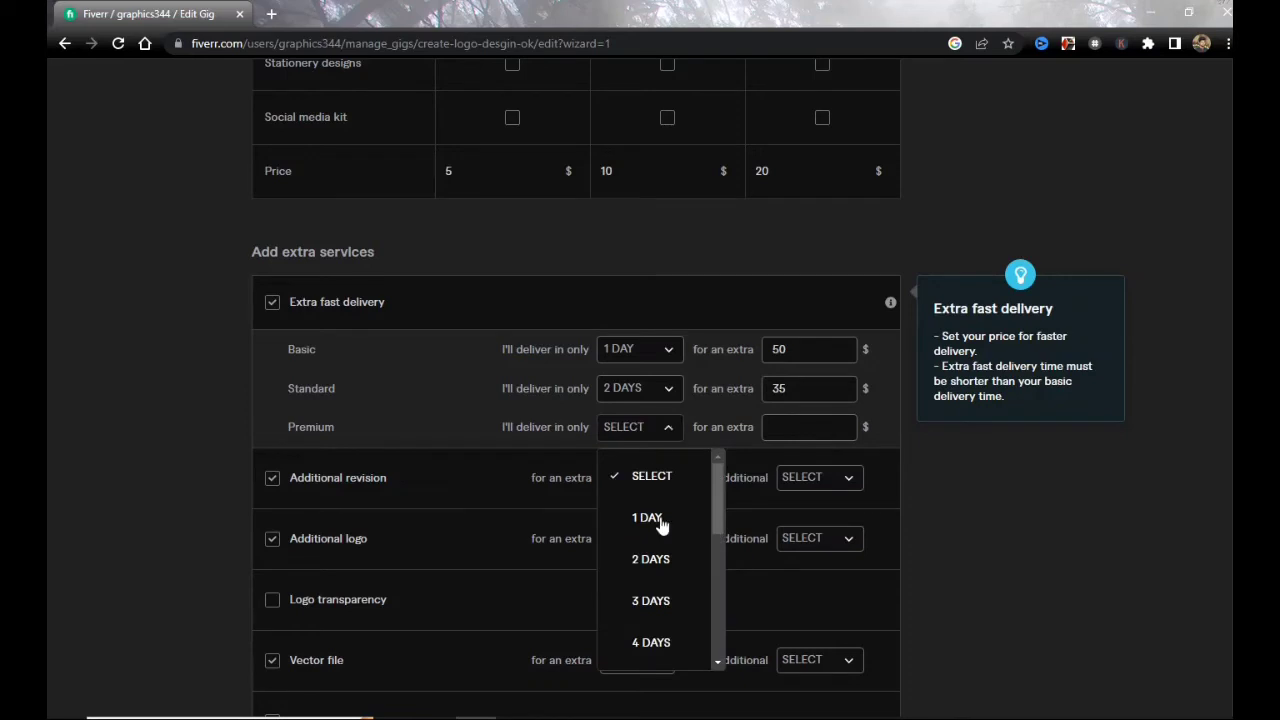
scroll(656, 592, "down", 2)
left_click(652, 601)
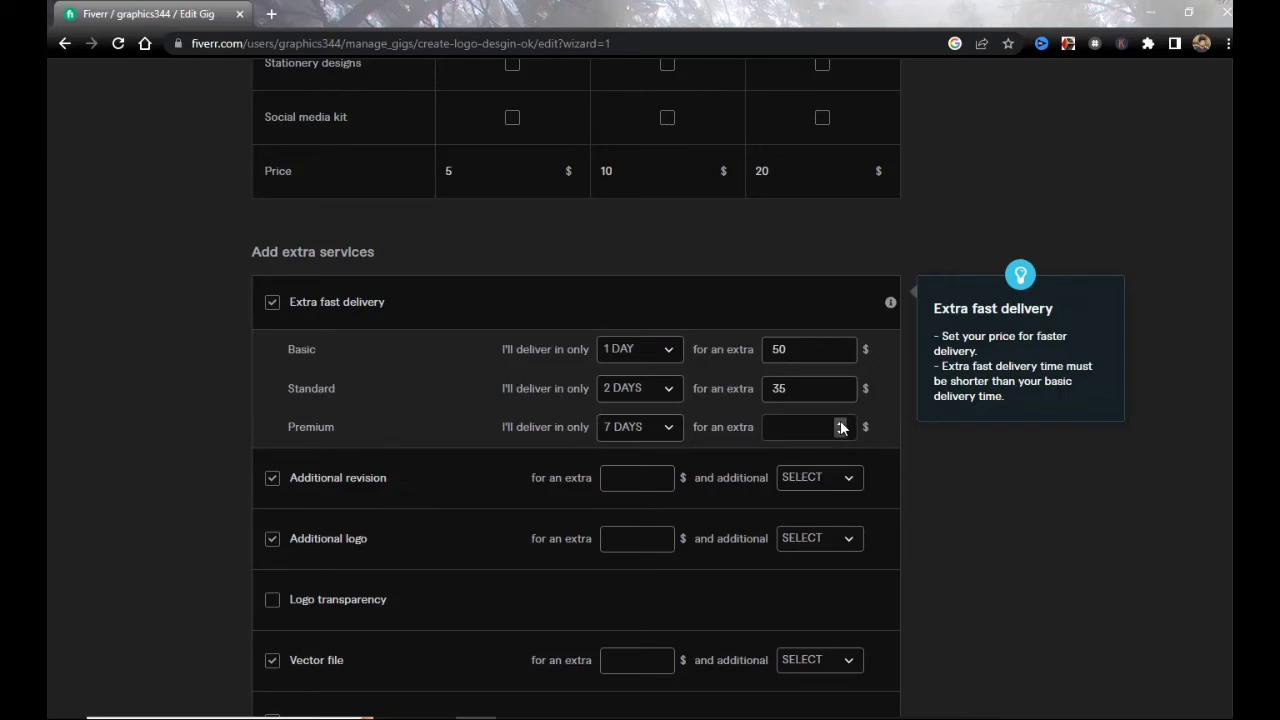
left_click(841, 428)
type("30")
scroll(841, 428, "up", 20)
left_click(841, 426)
scroll(841, 427, "up", 9)
left_click(841, 433)
left_click(841, 433)
left_click(841, 434)
left_click(841, 426)
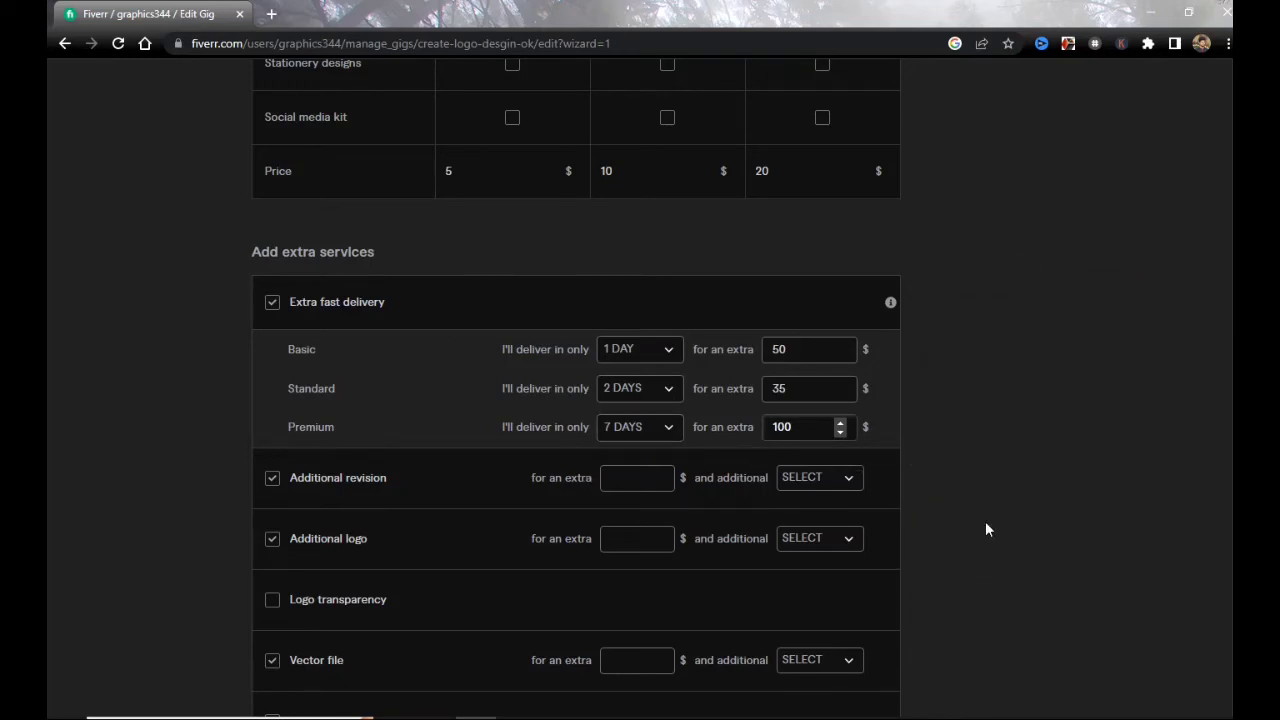
Step: Save the package pricing and extra services and continue to the Description & FAQ stage
scroll(985, 521, "down", 2)
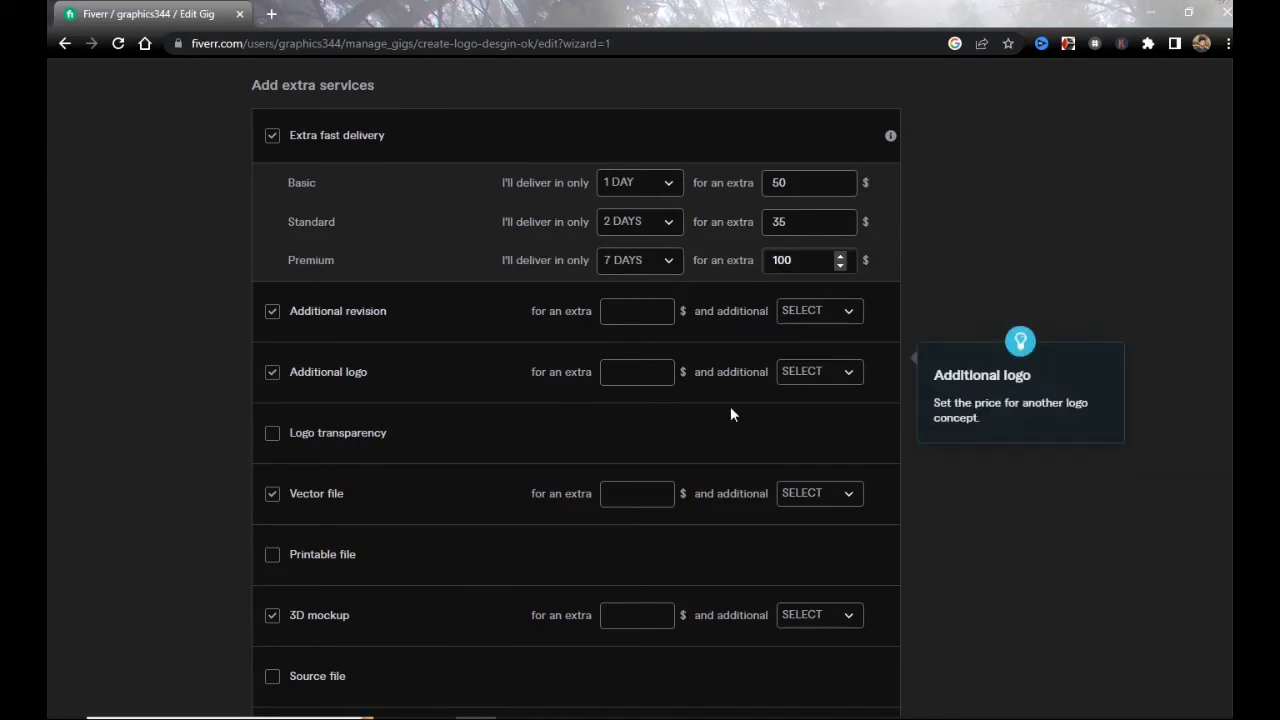
scroll(760, 412, "down", 3)
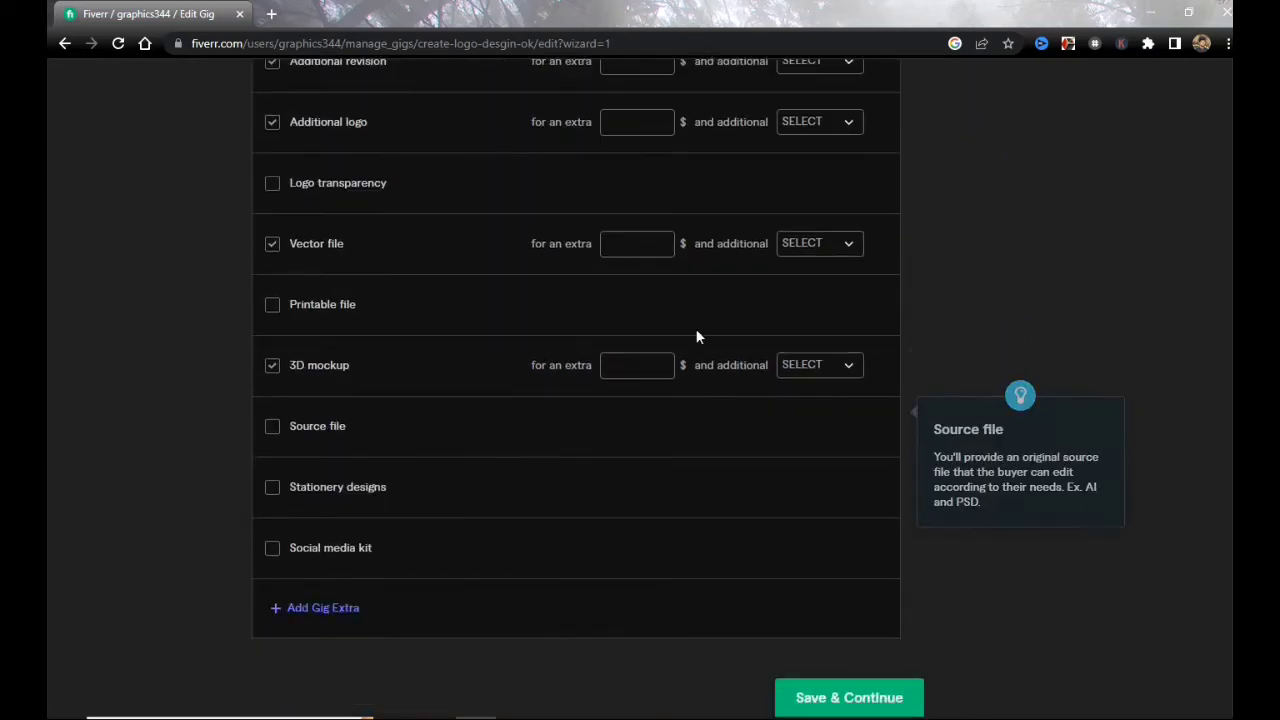
scroll(694, 256, "down", 2)
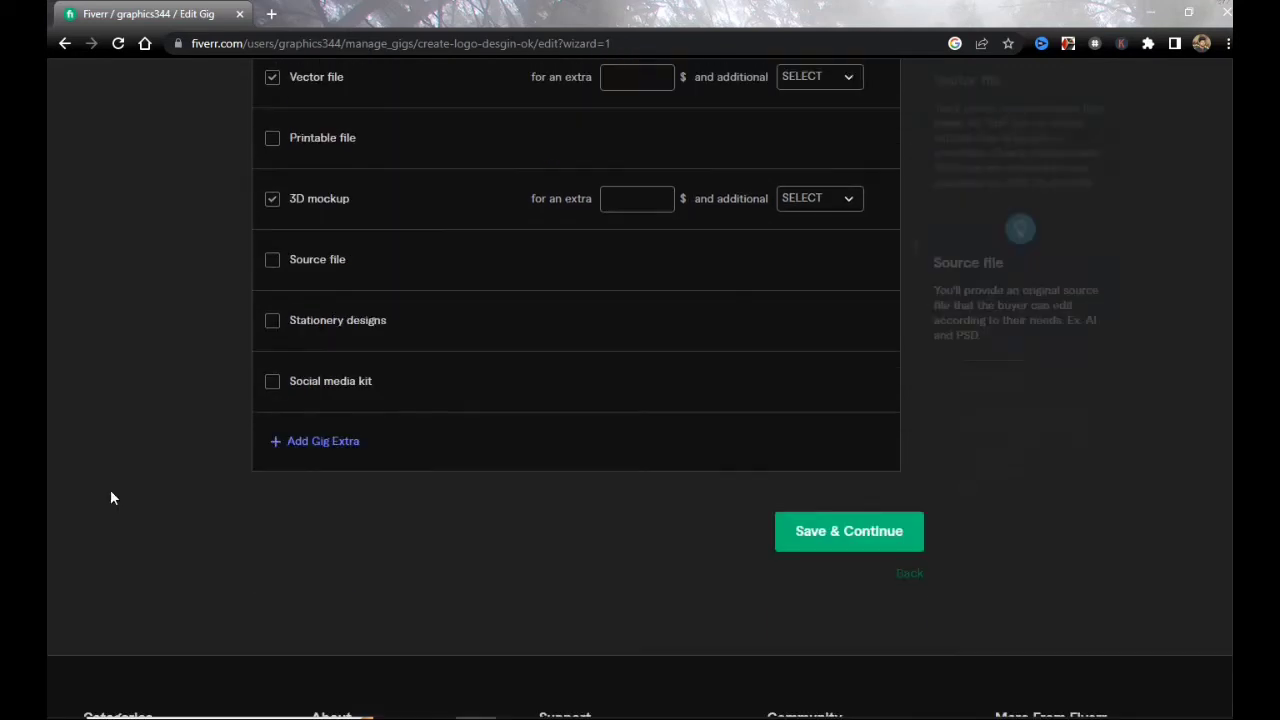
left_click(888, 545)
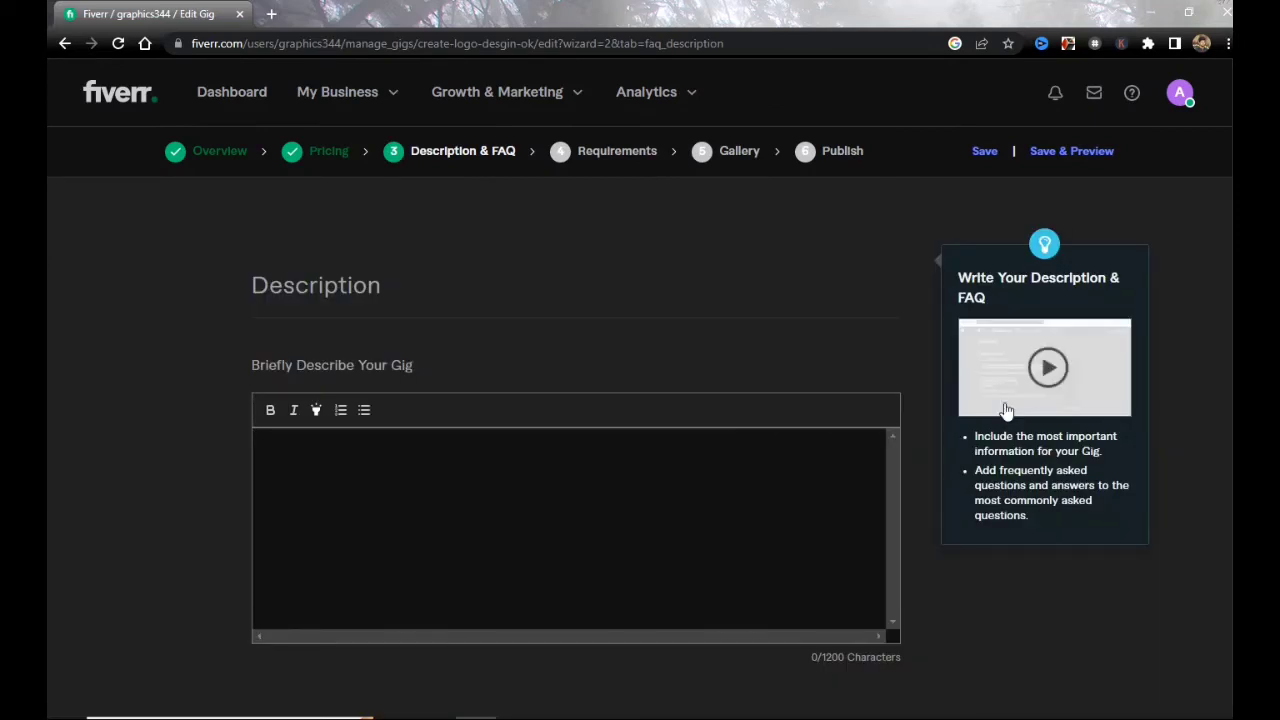
Step: Switch to the Word document, copy the Description text from "I will Create Logo Design" through "many more", and return to the Fiverr gig form
mouse_move(885, 378)
mouse_move(723, 712)
left_click(723, 650)
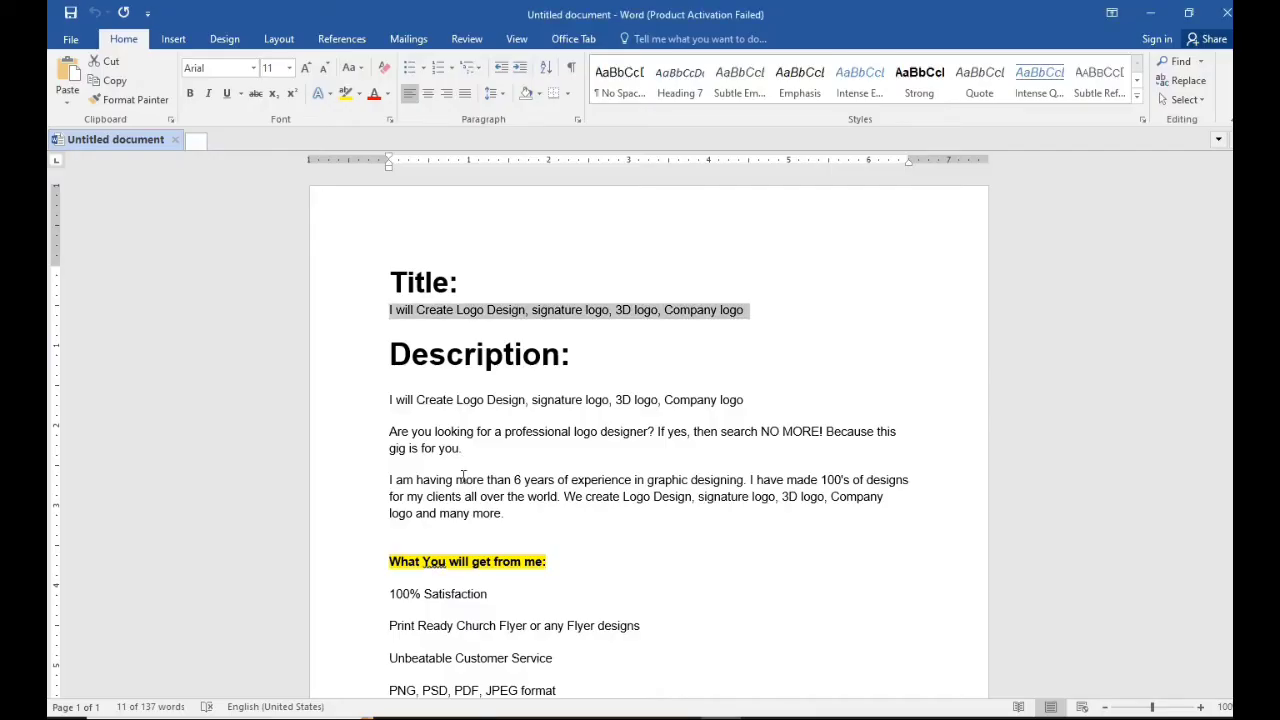
scroll(470, 458, "down", 1)
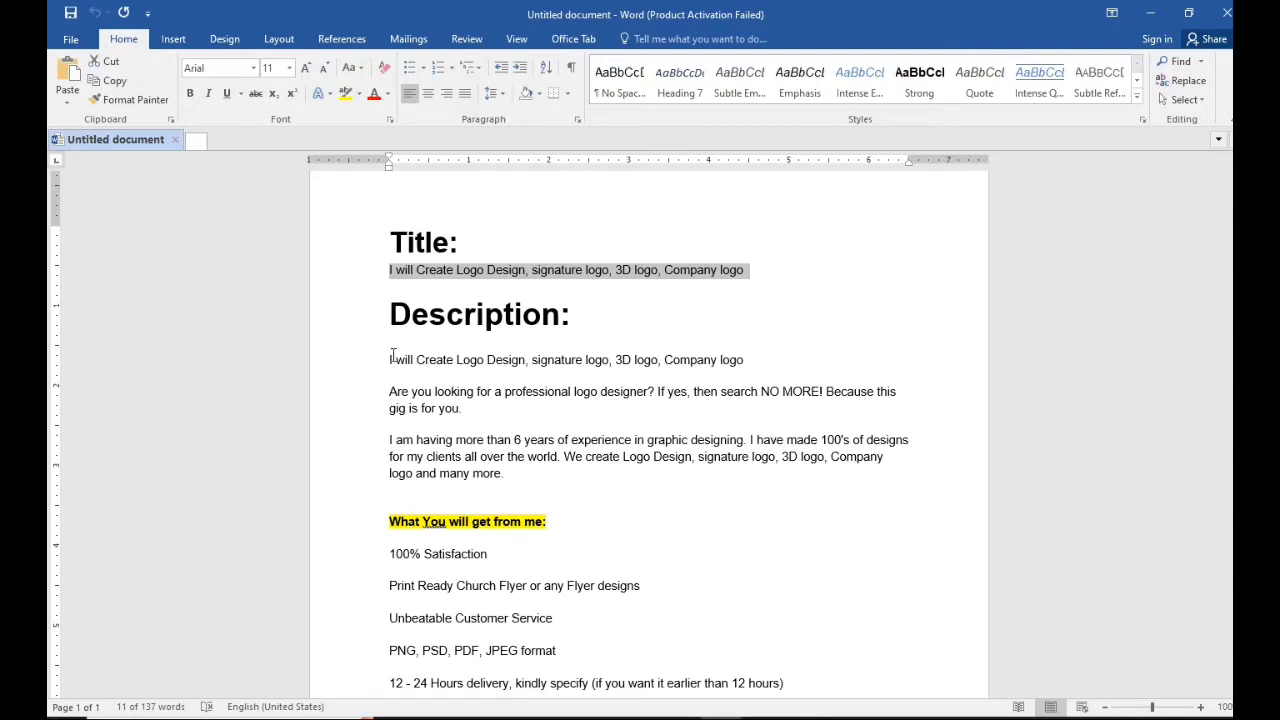
left_click_drag(381, 352, 505, 476)
right_click(462, 358)
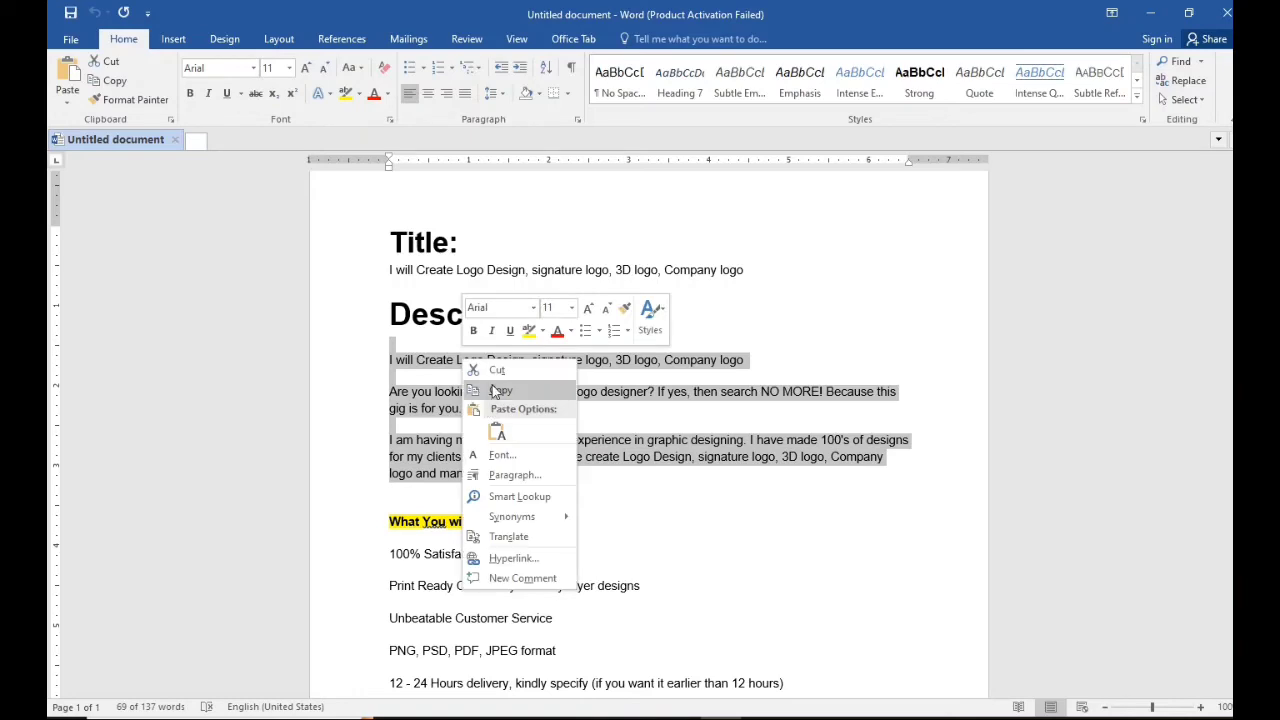
left_click(488, 390)
left_click(541, 715)
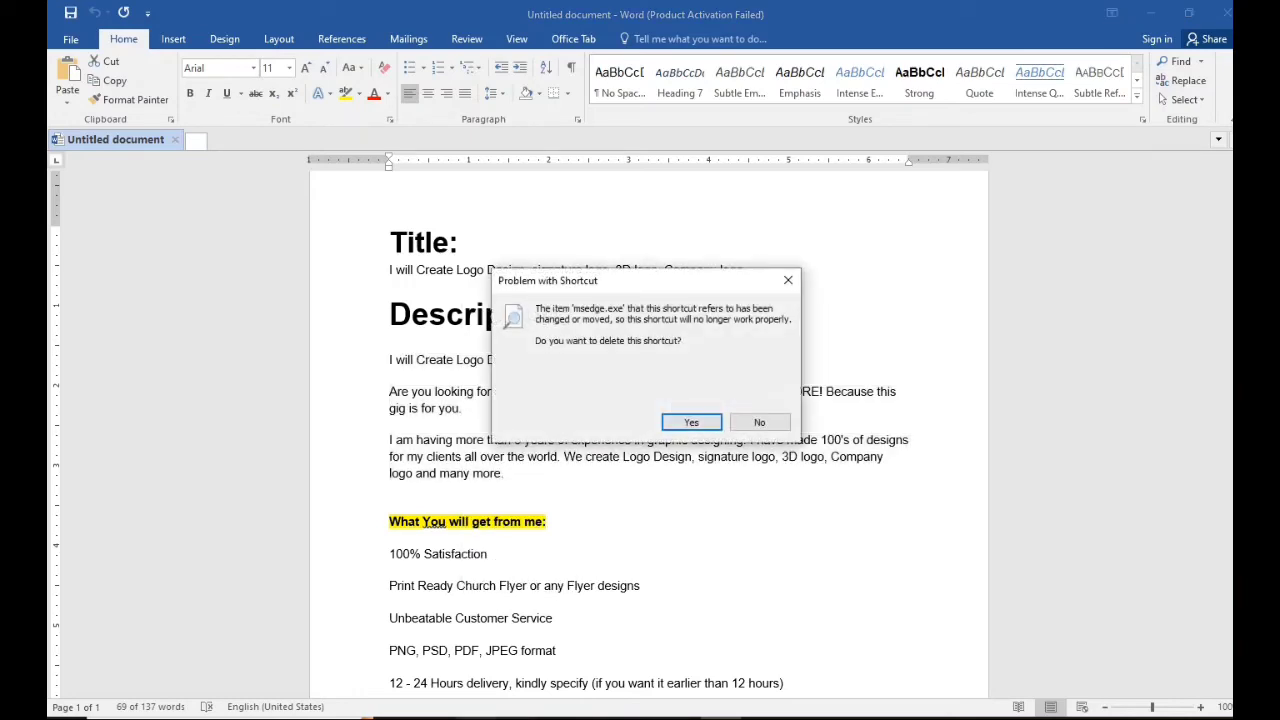
key("Escape")
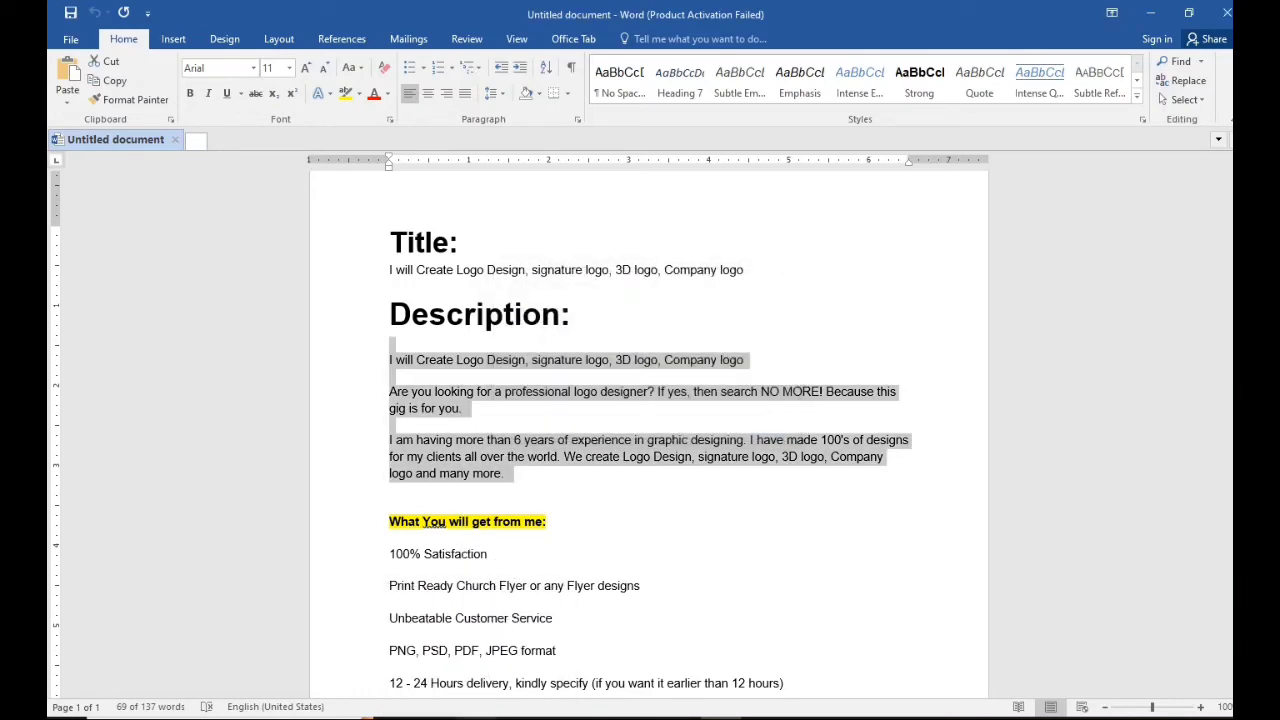
left_click(477, 715)
right_click(411, 272)
right_click(358, 278)
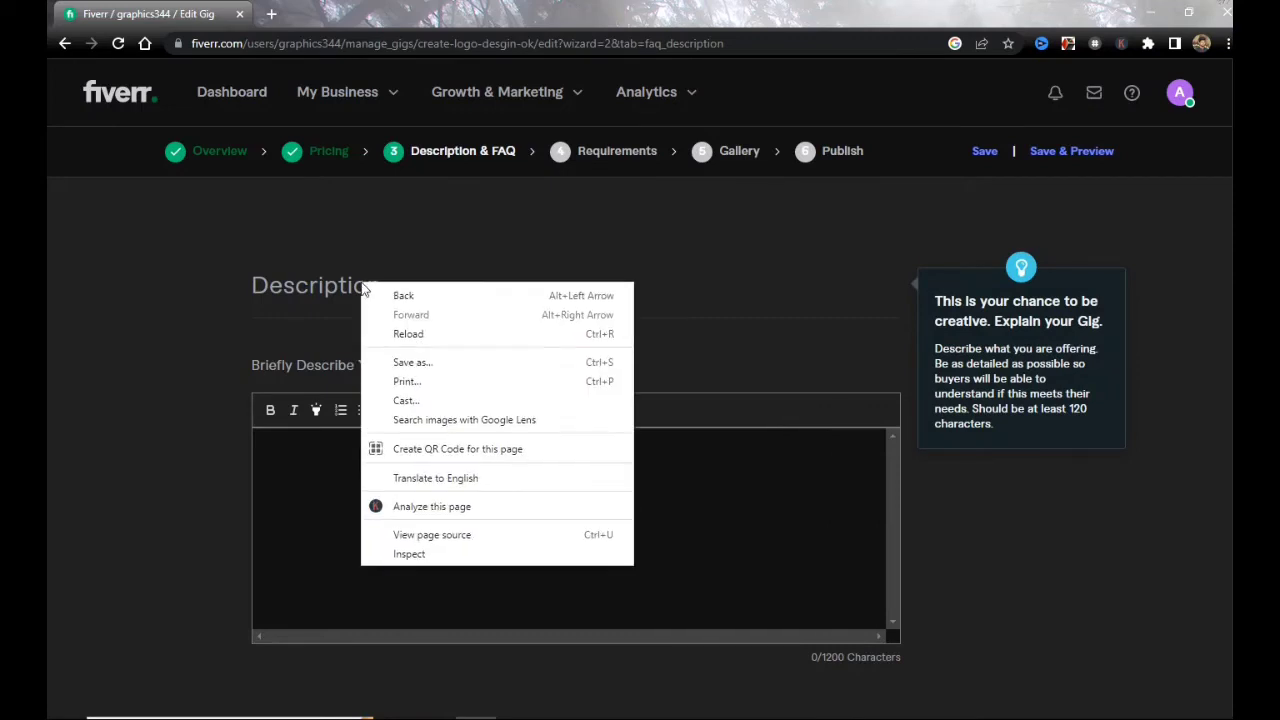
left_click(309, 359)
right_click(310, 364)
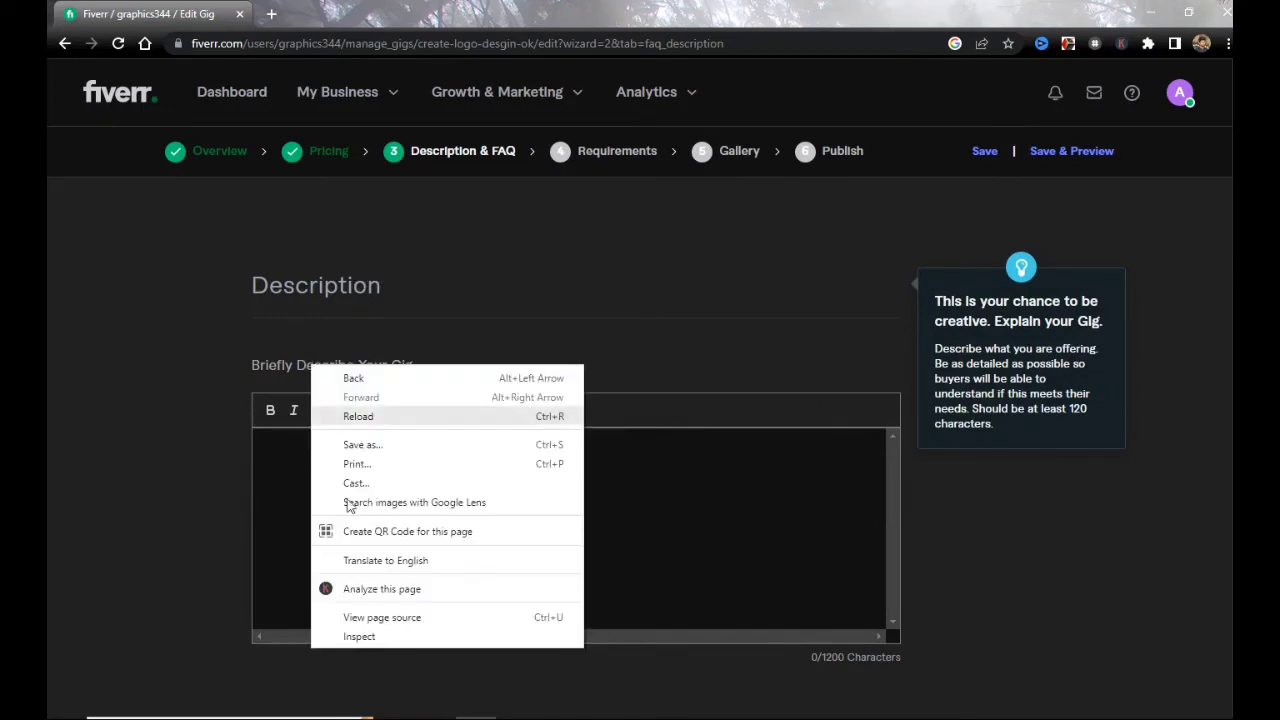
left_click(350, 356)
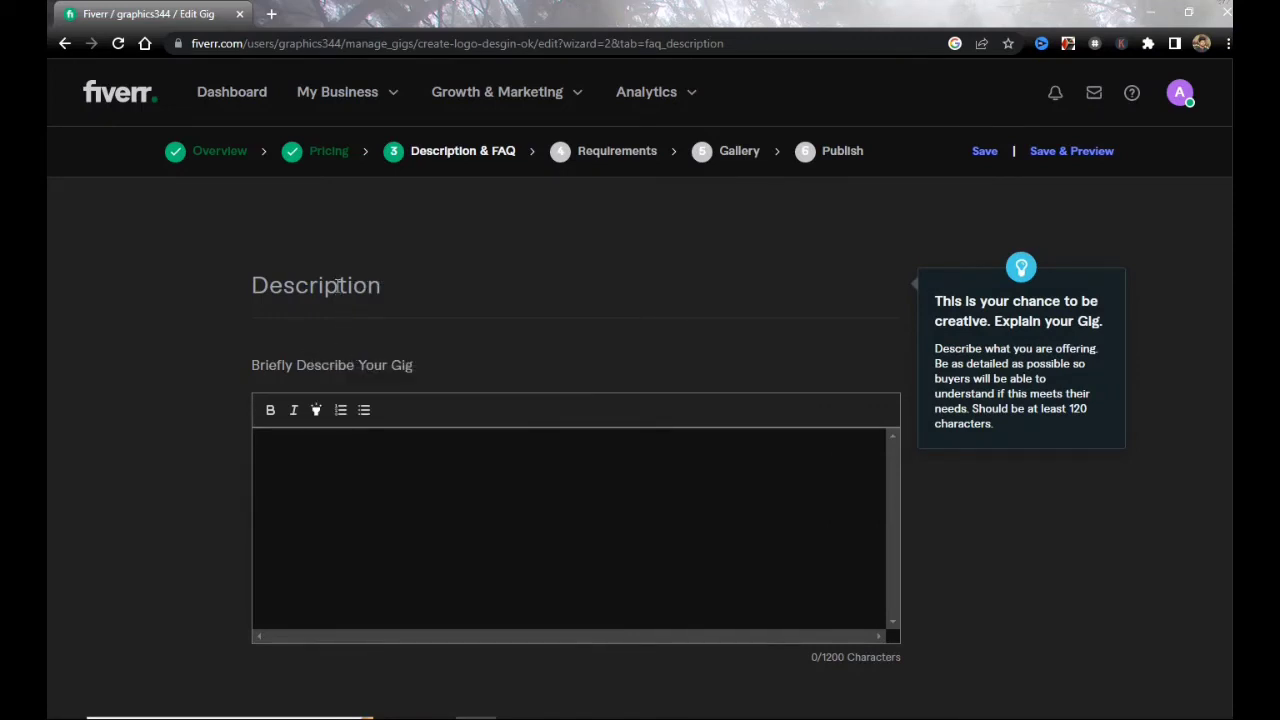
left_click_drag(337, 286, 379, 287)
right_click(375, 288)
left_click(343, 303)
left_click(347, 380)
Step: Paste the copied introduction into the gig's empty description box
right_click(331, 514)
left_click(591, 549)
key("ctrl+v")
Step: Review the milestone and FAQ sections of the gig form, plus the remaining description and tags in the Word document
scroll(591, 549, "down", 2)
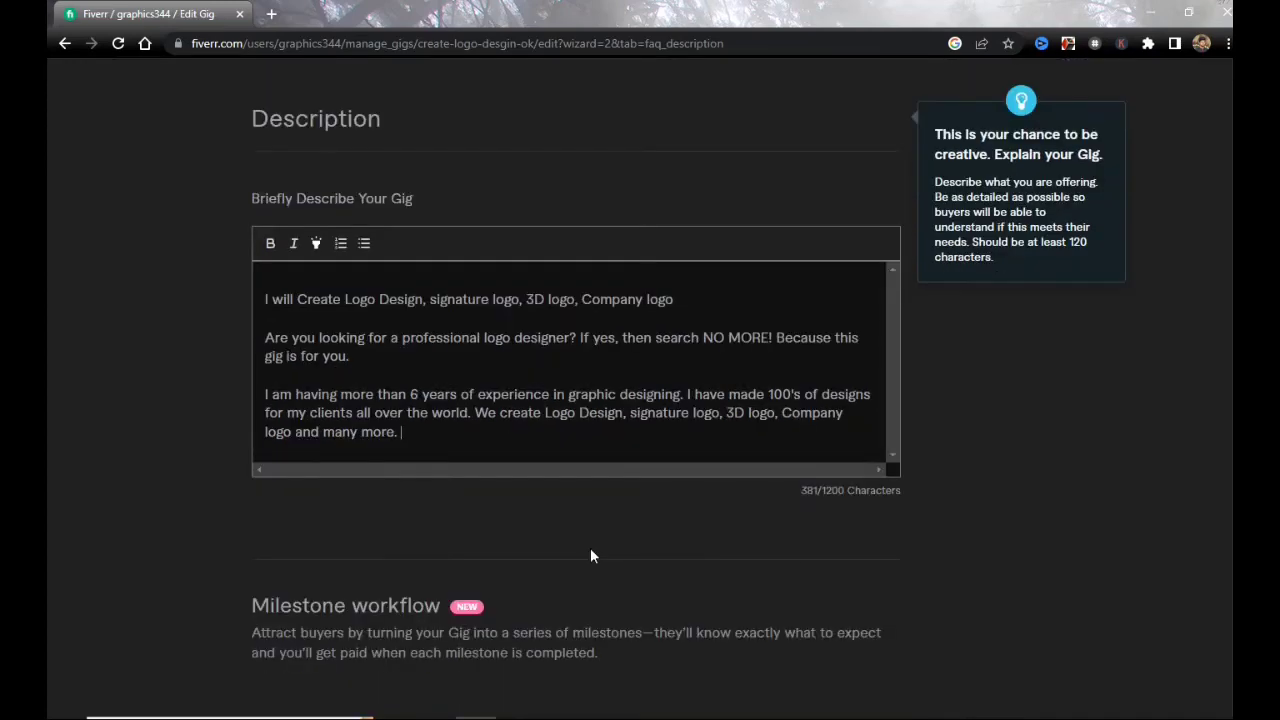
scroll(920, 527, "down", 6)
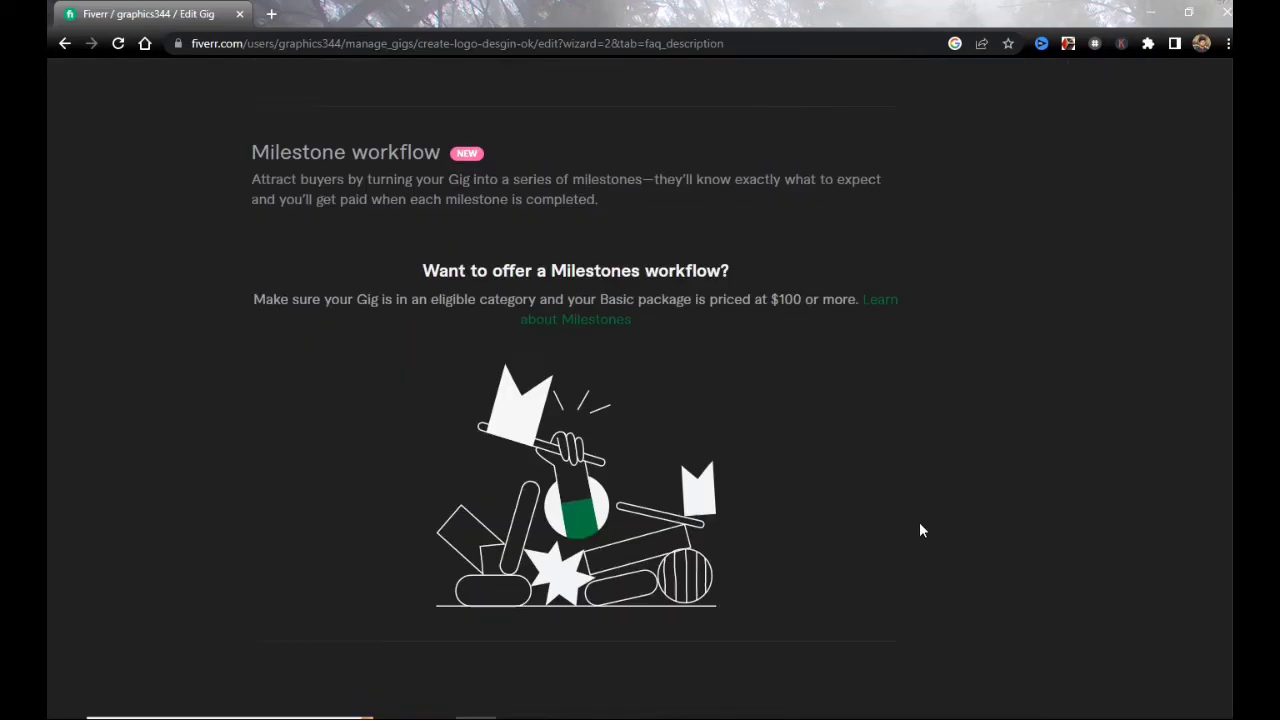
scroll(921, 530, "down", 3)
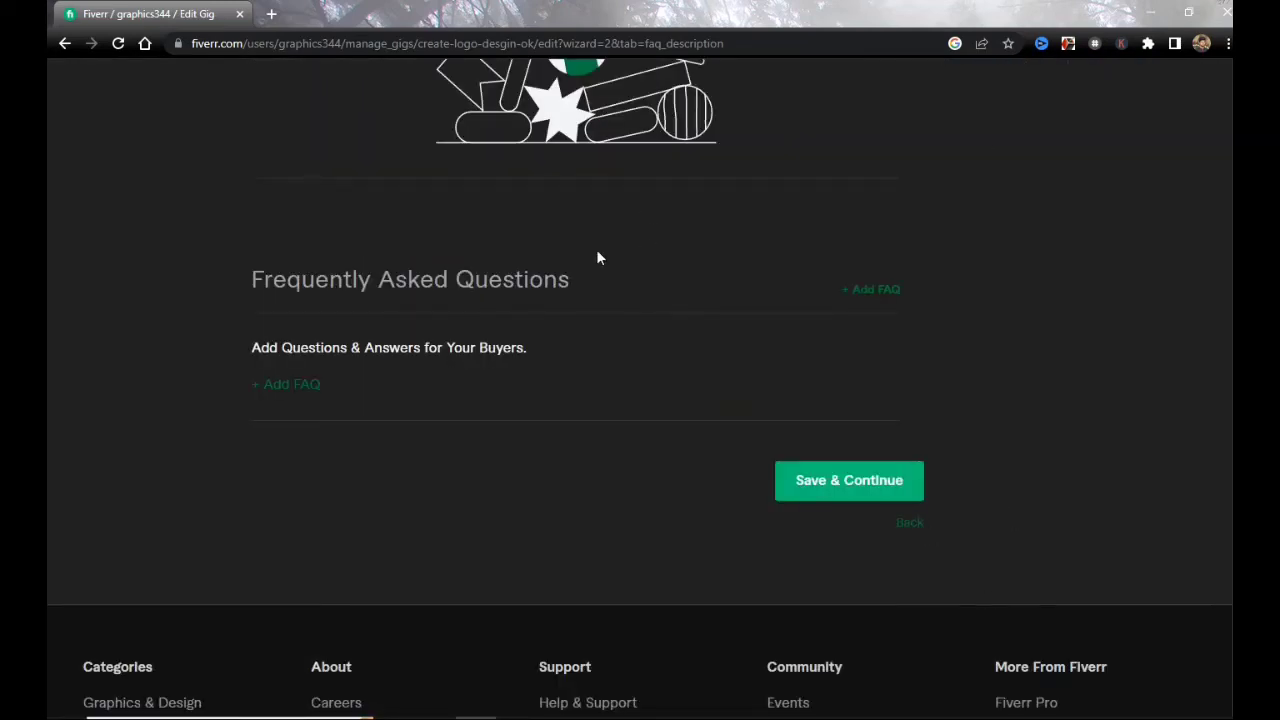
scroll(870, 345, "up", 2)
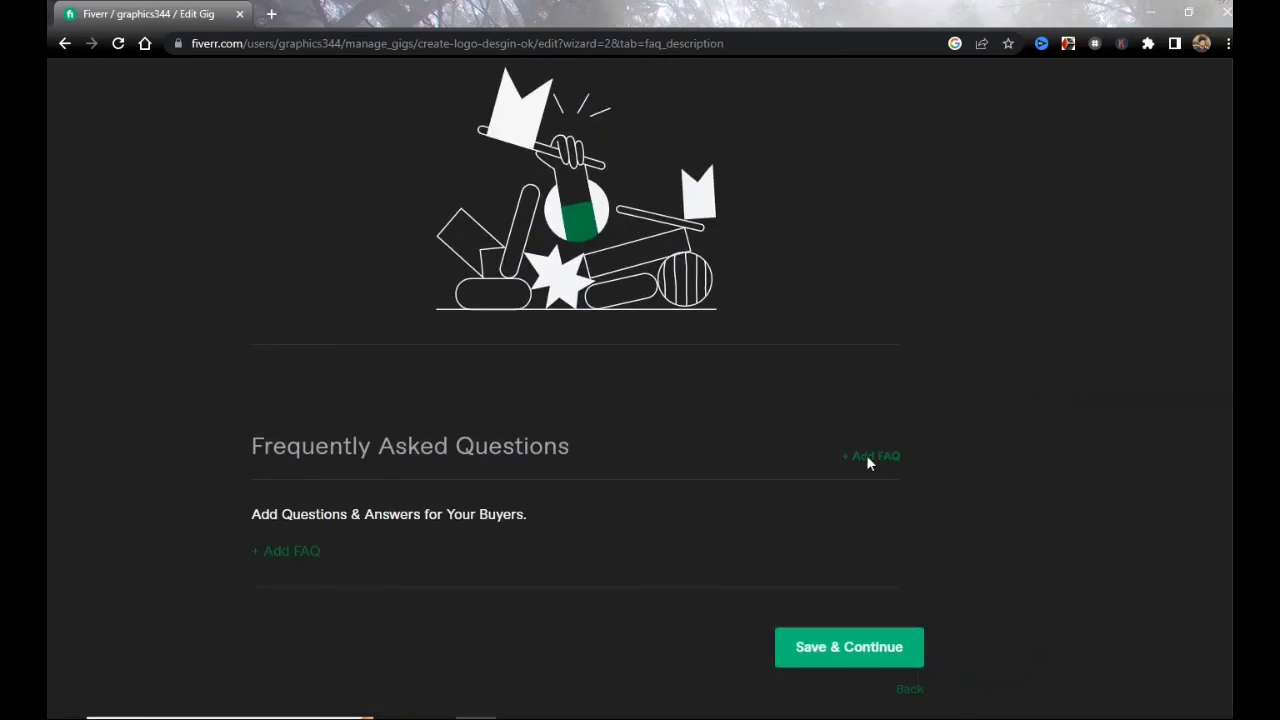
left_click(727, 714)
scroll(720, 493, "down", 4)
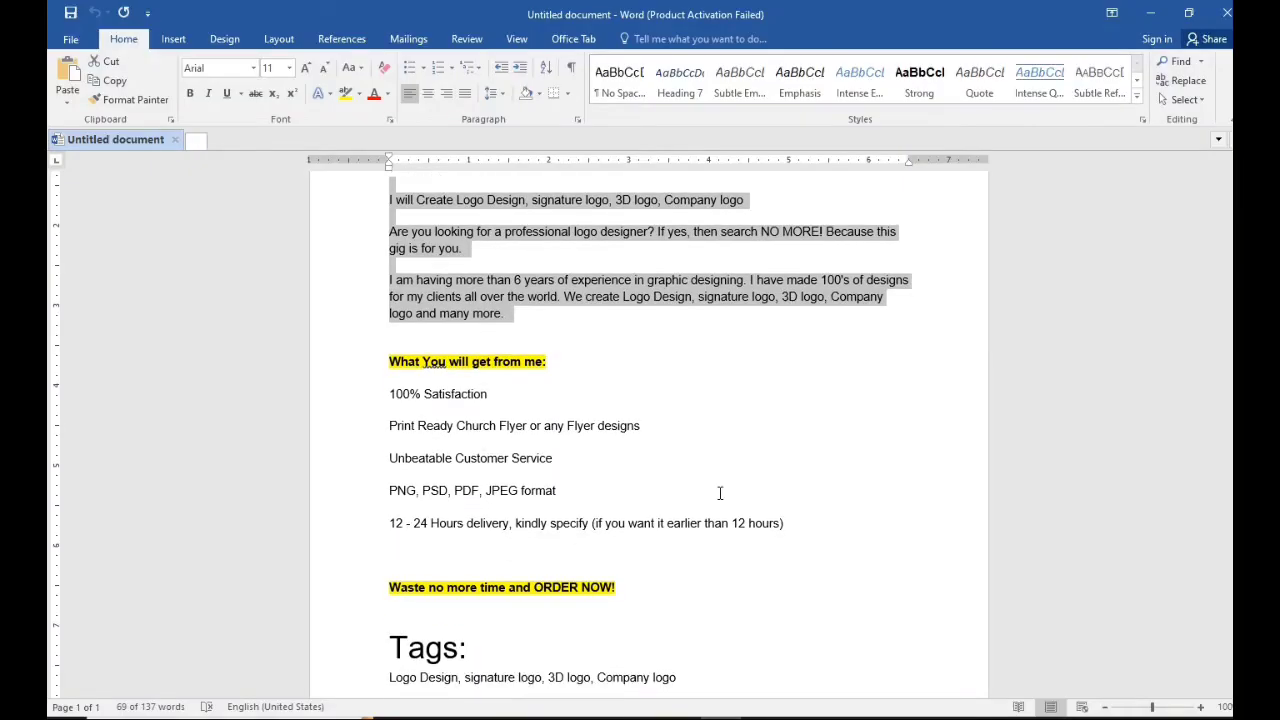
scroll(721, 493, "up", 3)
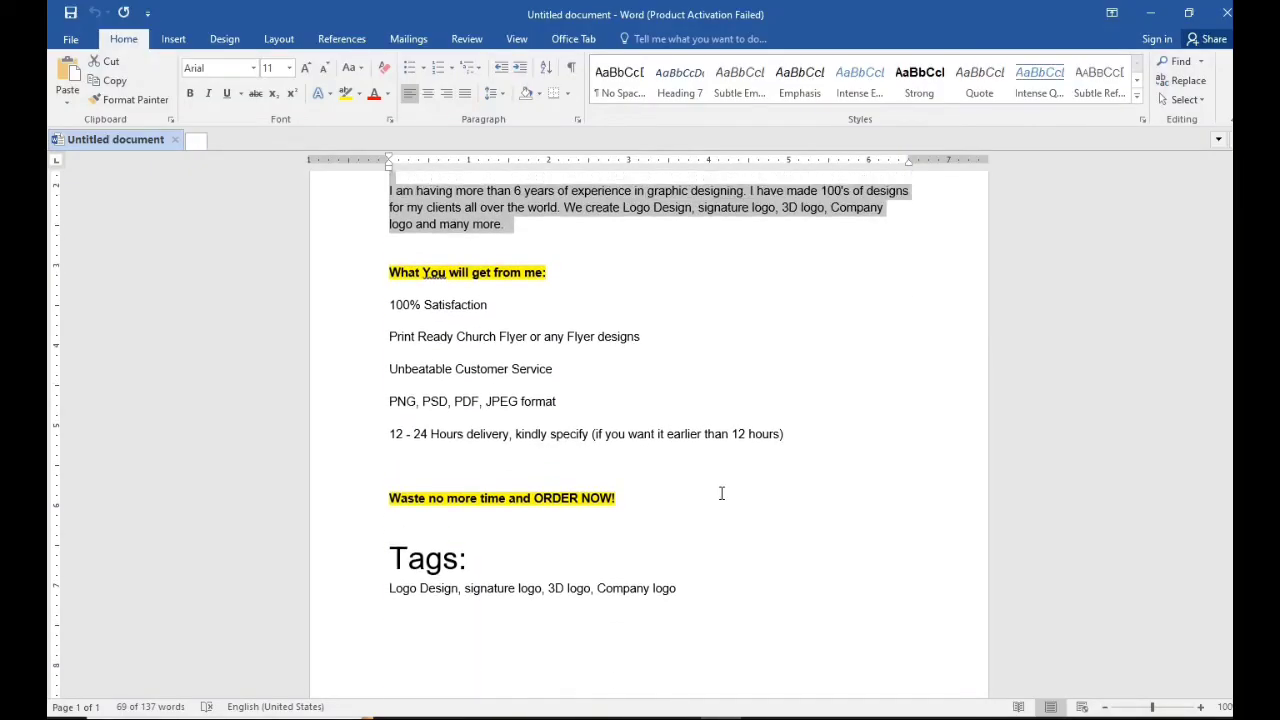
scroll(721, 493, "up", 3)
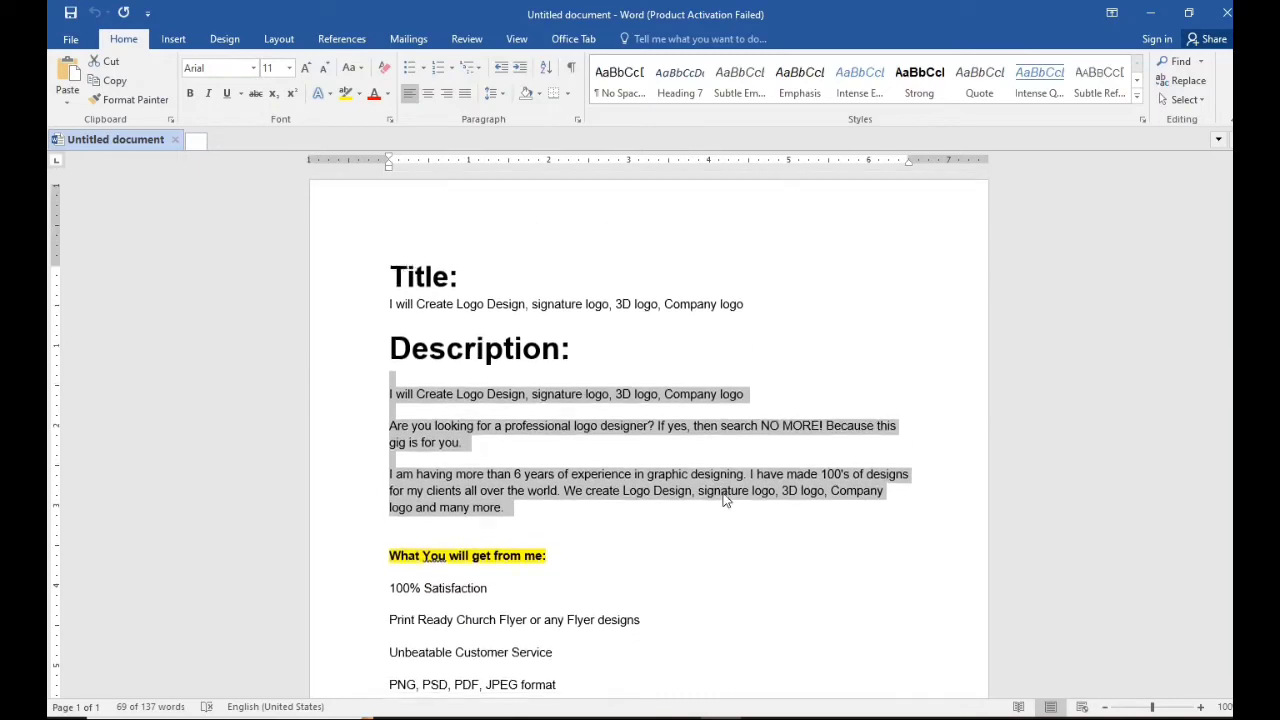
scroll(723, 493, "down", 5)
scroll(724, 493, "down", 1)
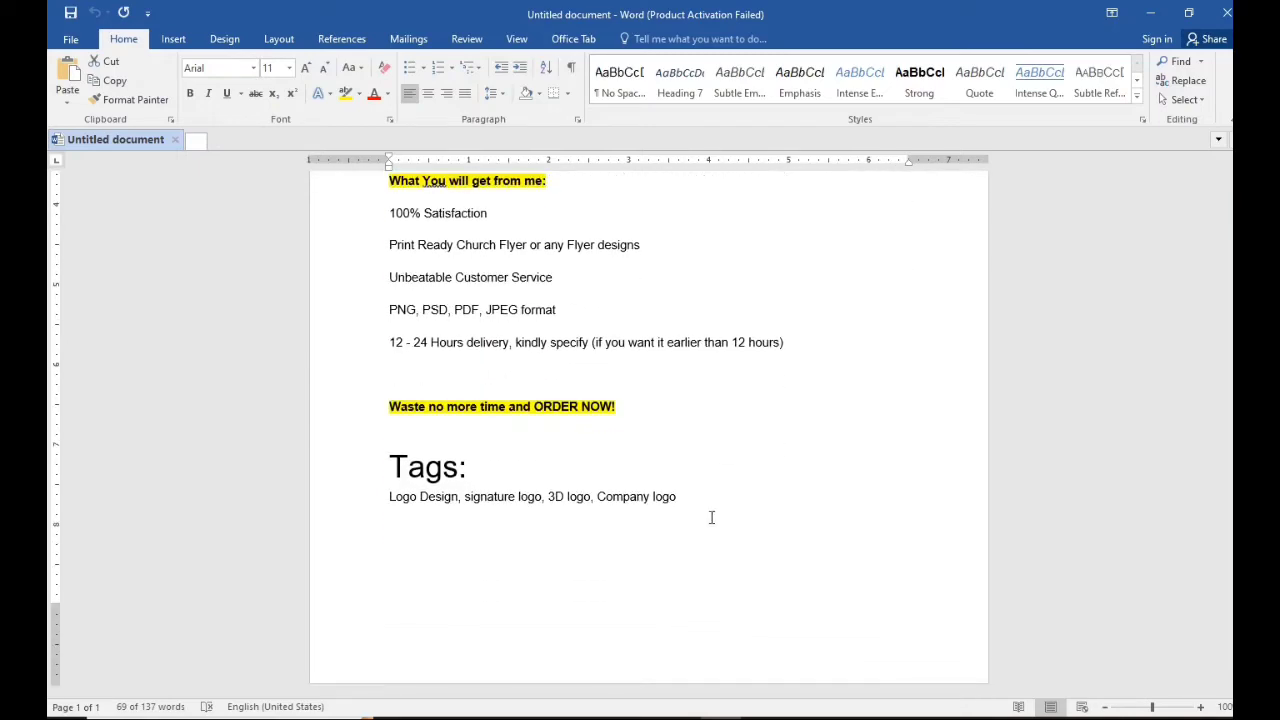
left_click(466, 640)
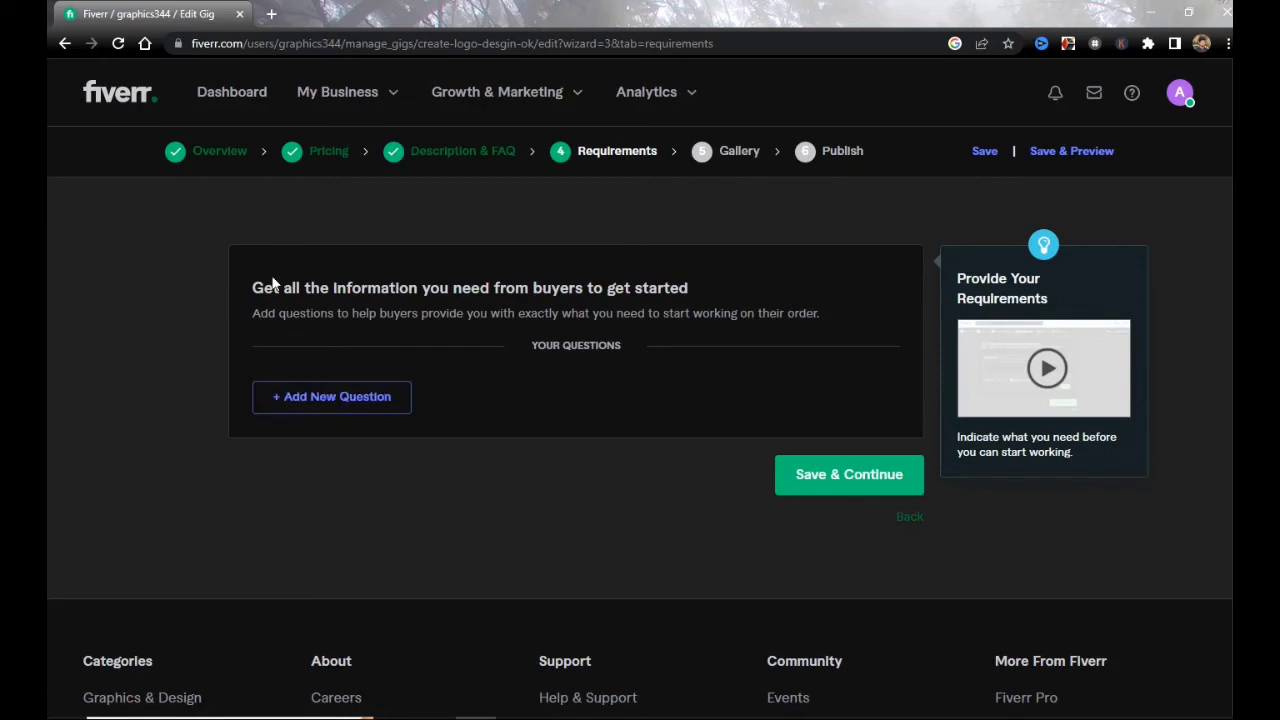
left_click(330, 400)
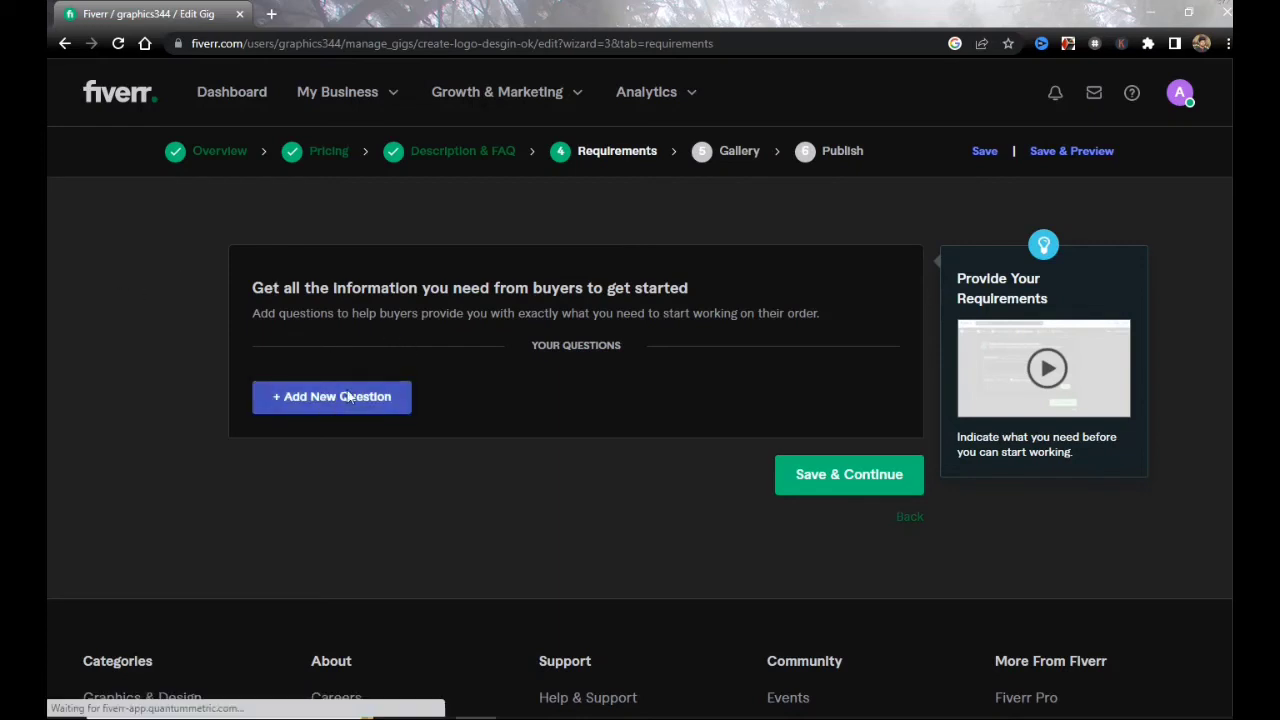
scroll(594, 533, "down", 2)
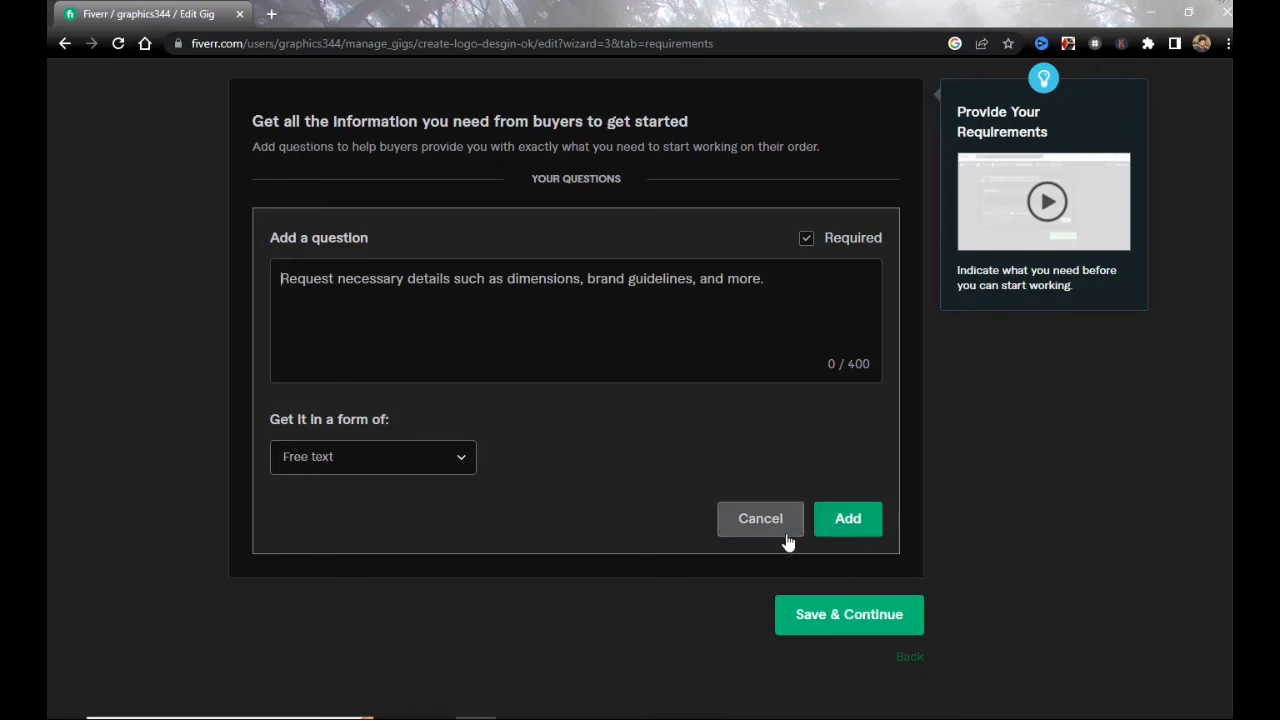
left_click(760, 518)
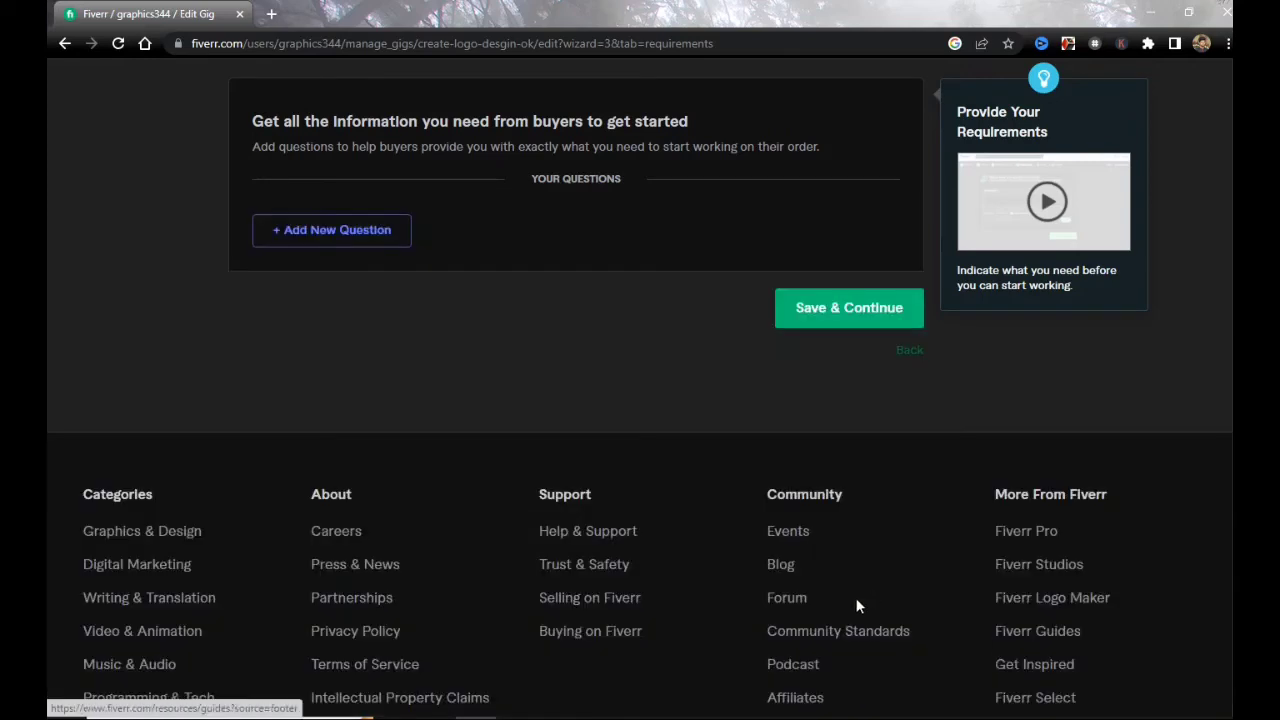
left_click(851, 306)
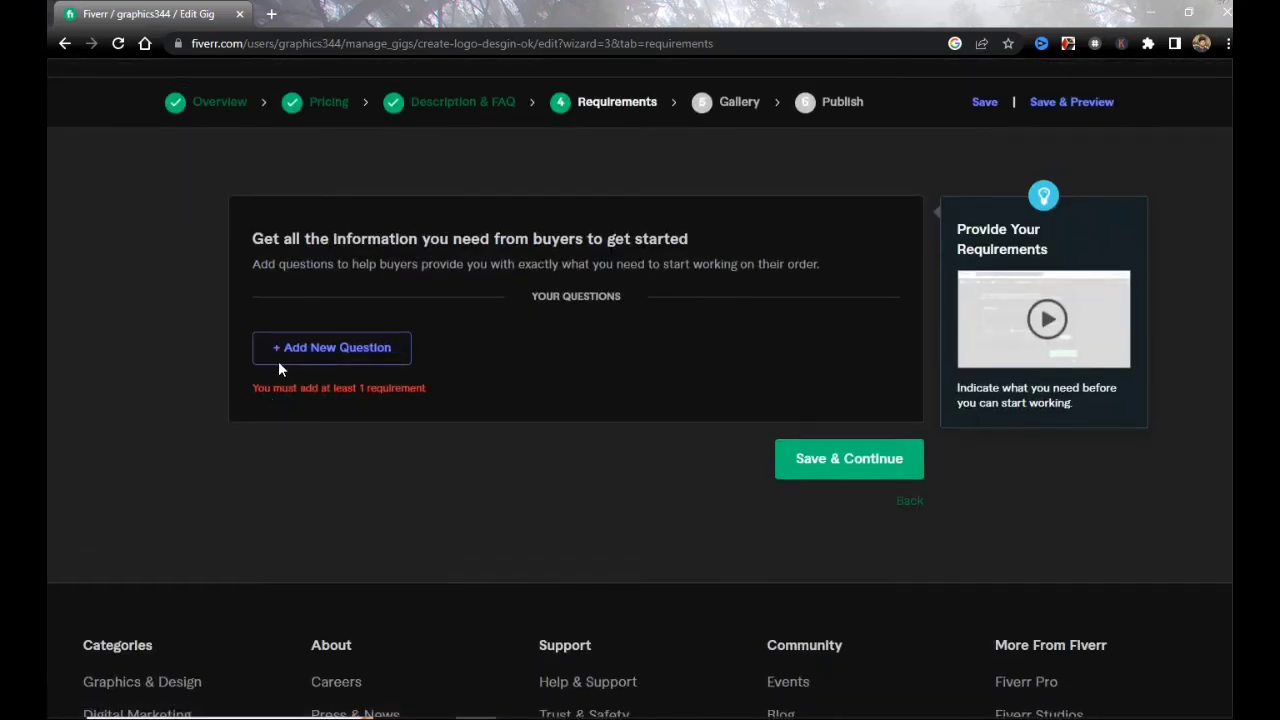
Step: Add a required free-text question for buyers reading "first you provide the company logo name"
left_click(296, 358)
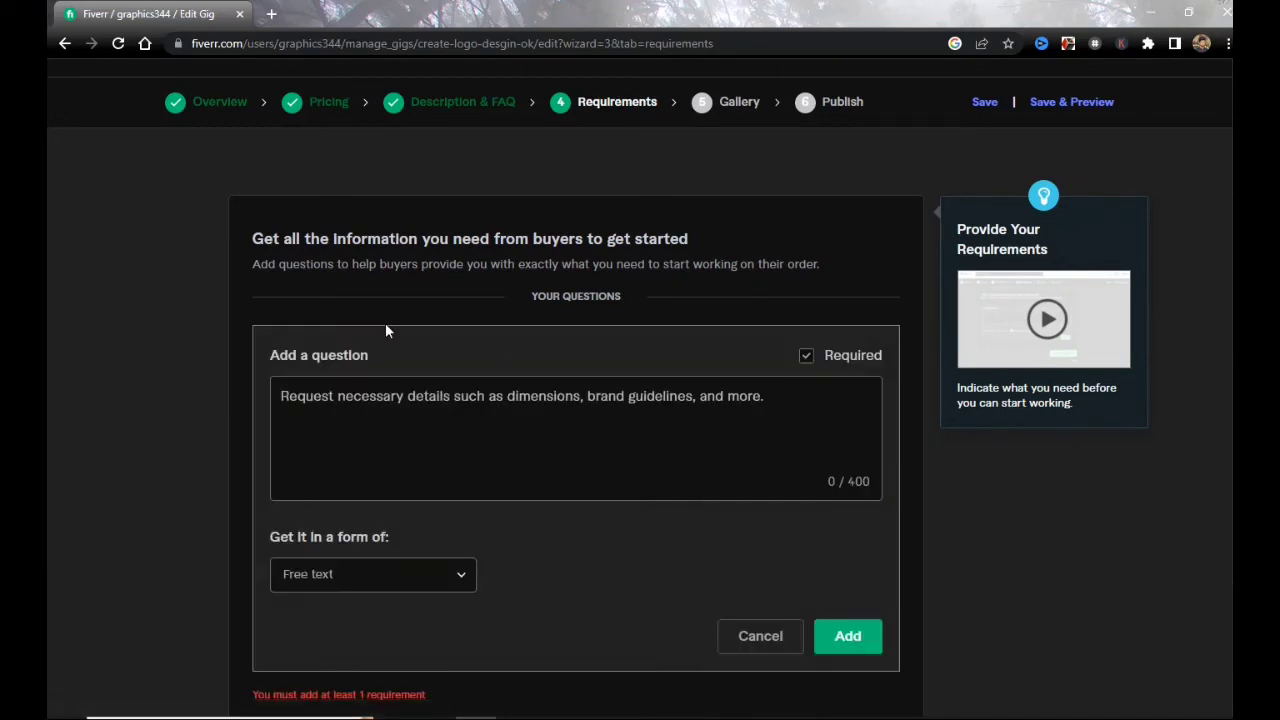
left_click(440, 403)
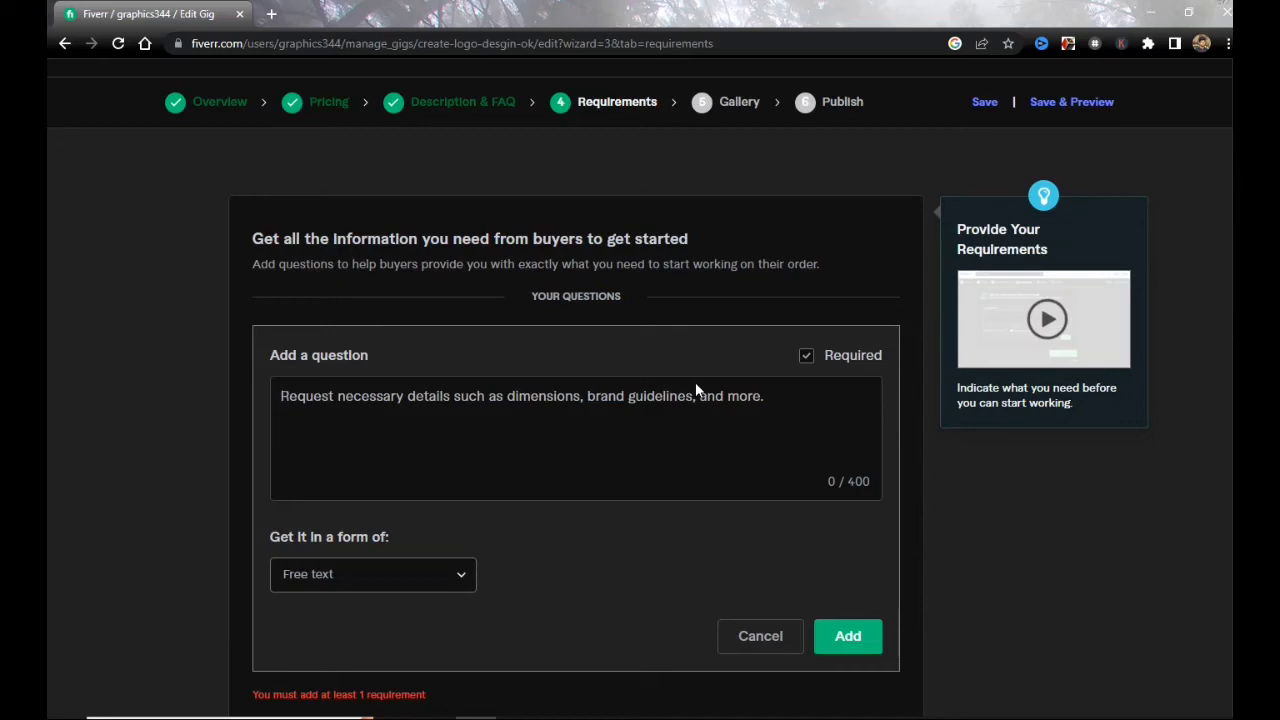
type("first")
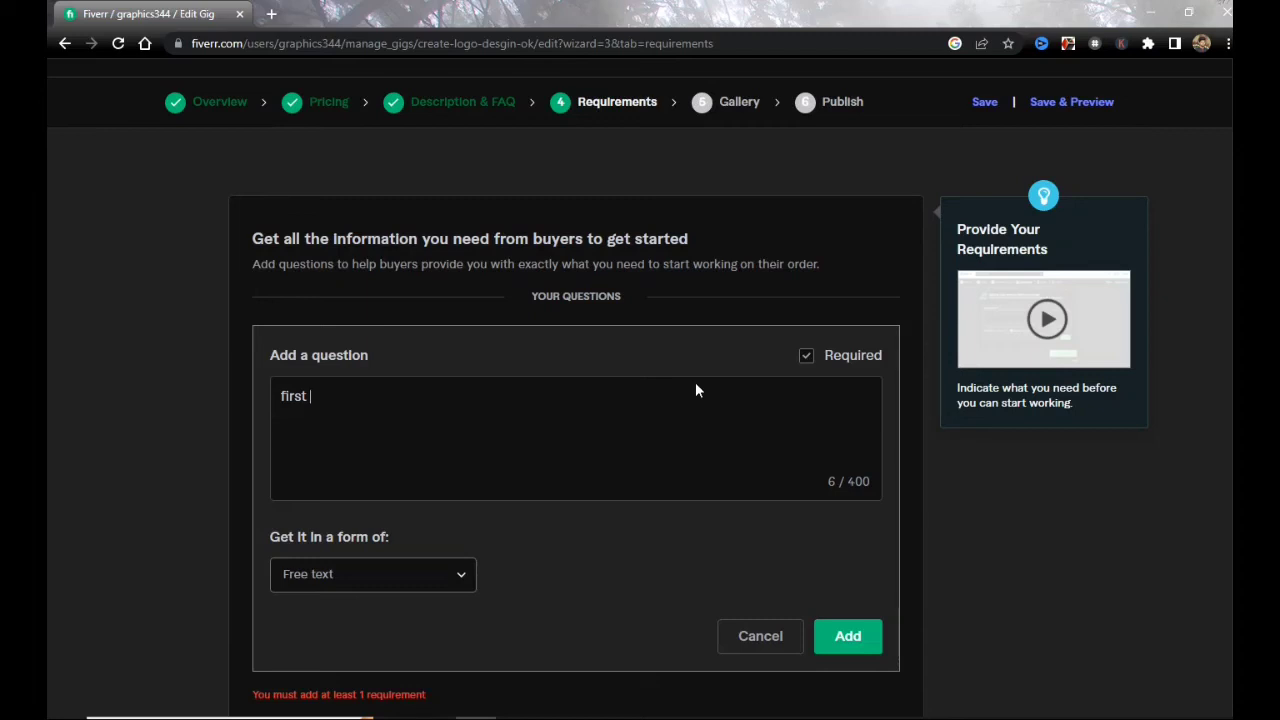
type(" you provide the ")
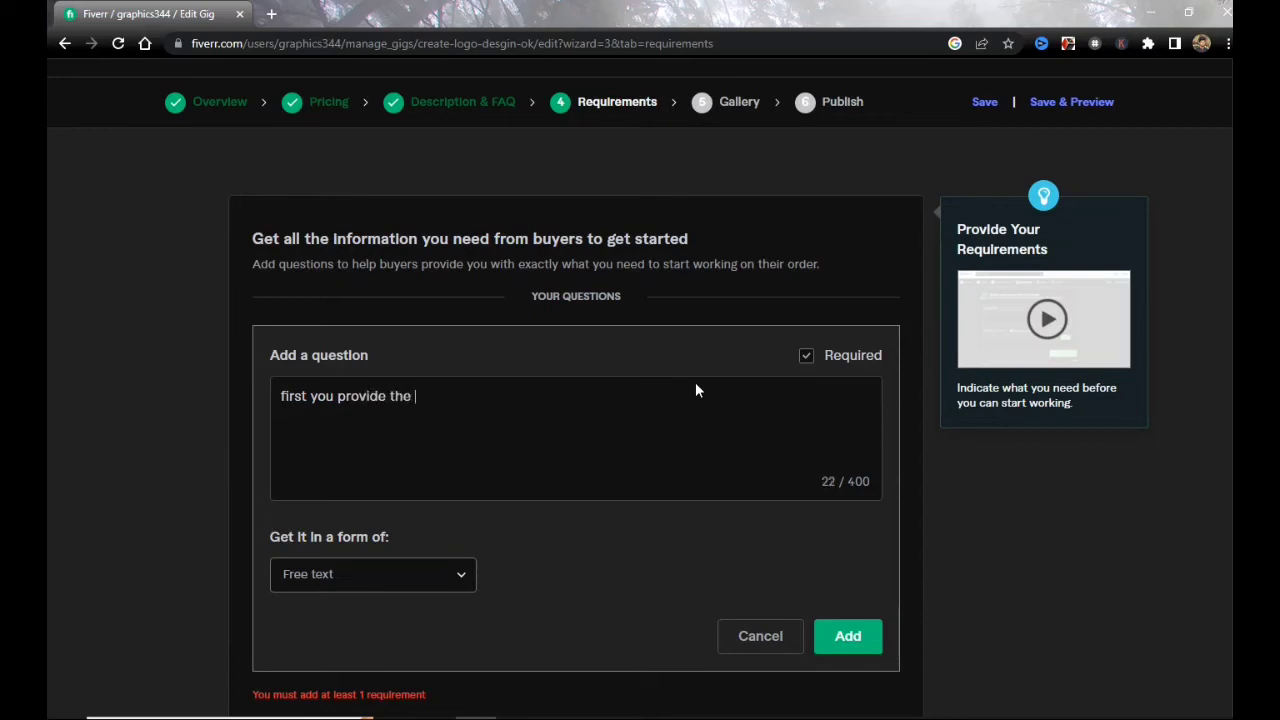
type("company name")
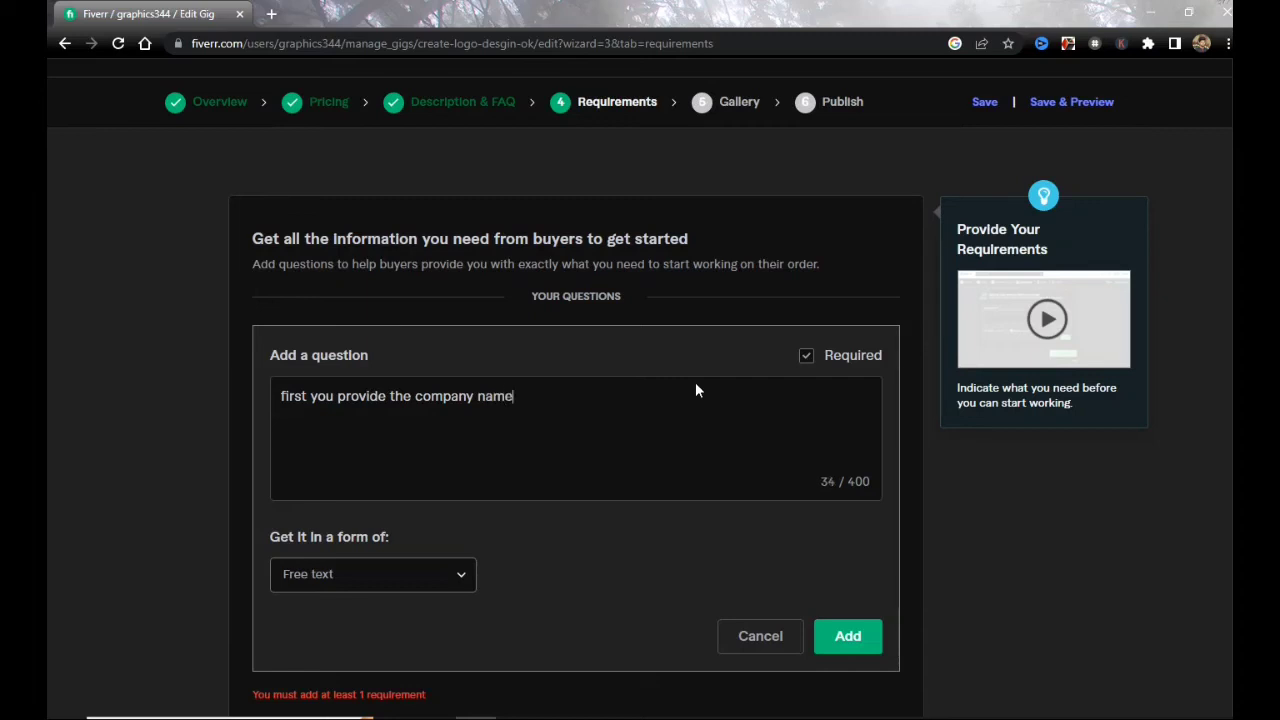
type("logo")
left_click(540, 400)
left_click(866, 648)
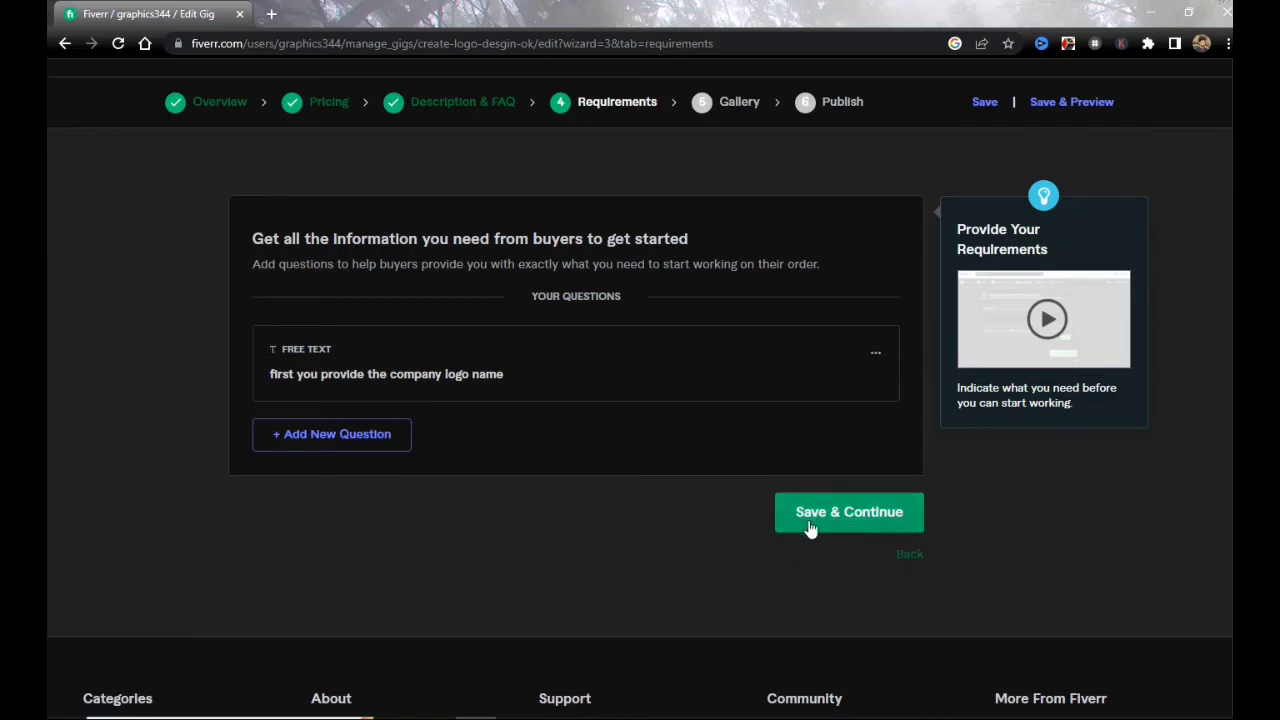
Step: Save the requirements, continue to the Gallery stage, and dismiss the gig image tips to reach the image upload section
left_click(811, 520)
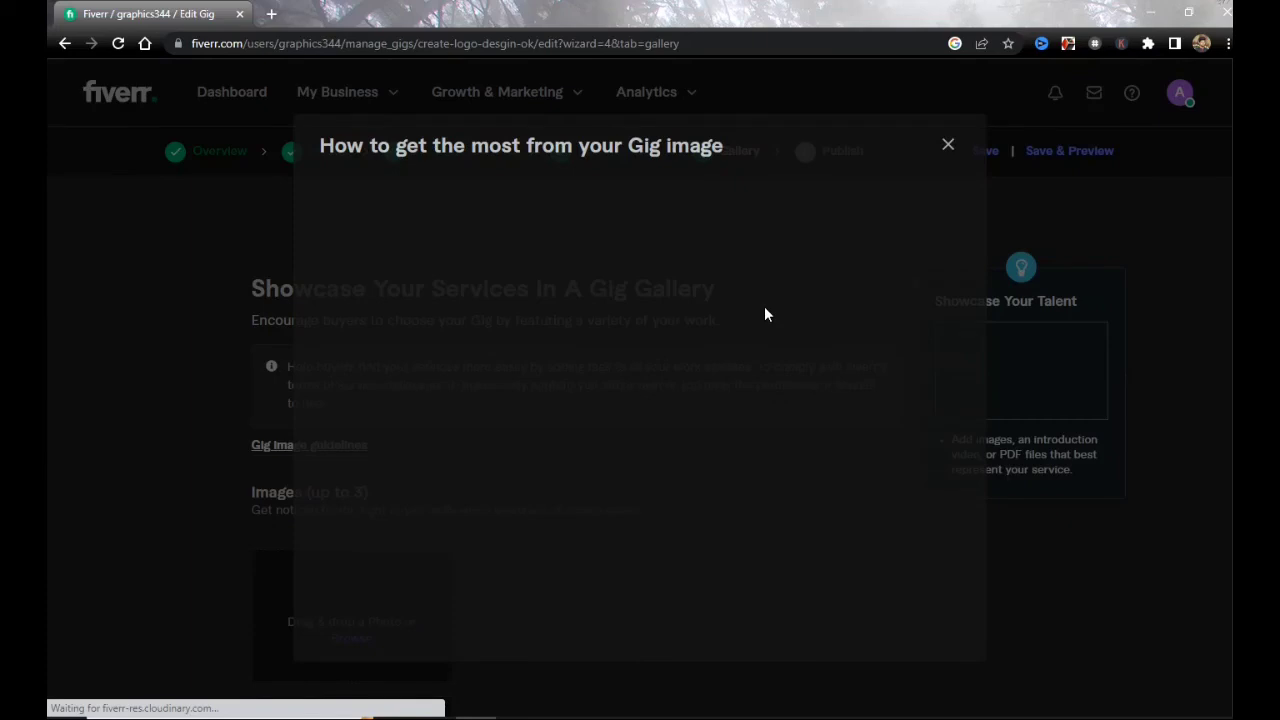
left_click(764, 314)
scroll(815, 334, "down", 3)
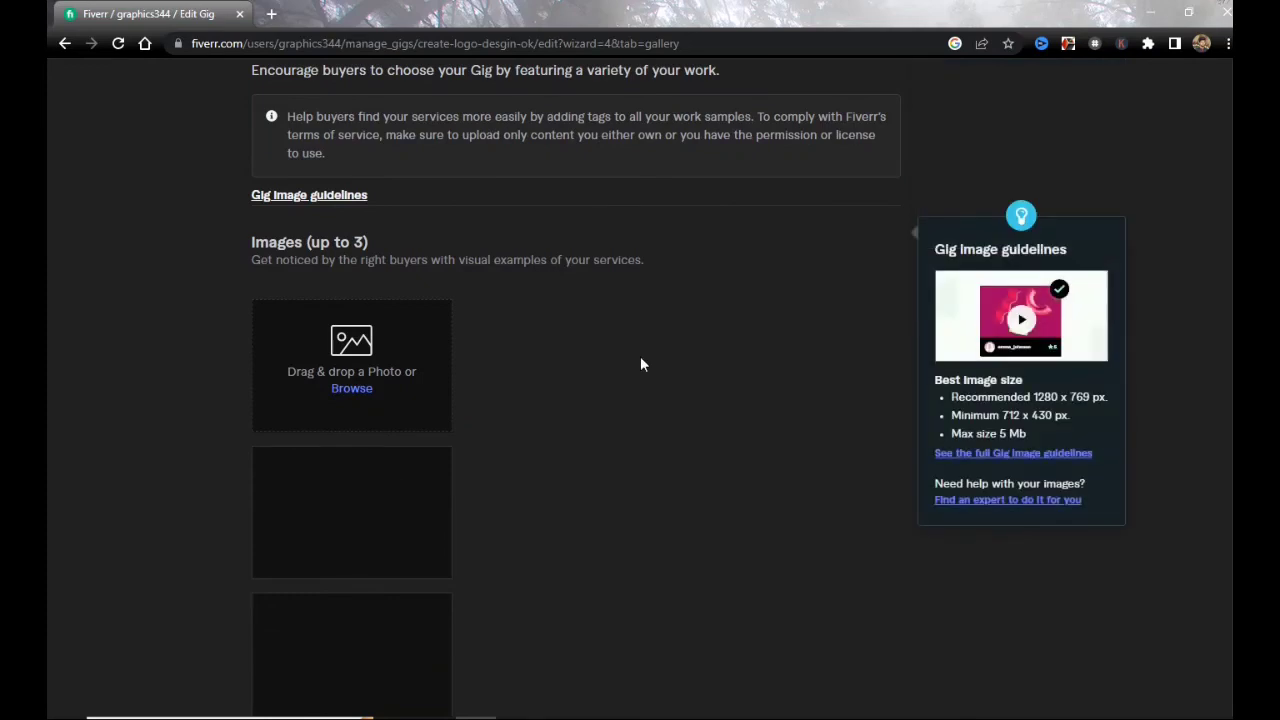
scroll(642, 364, "down", 2)
scroll(642, 366, "up", 5)
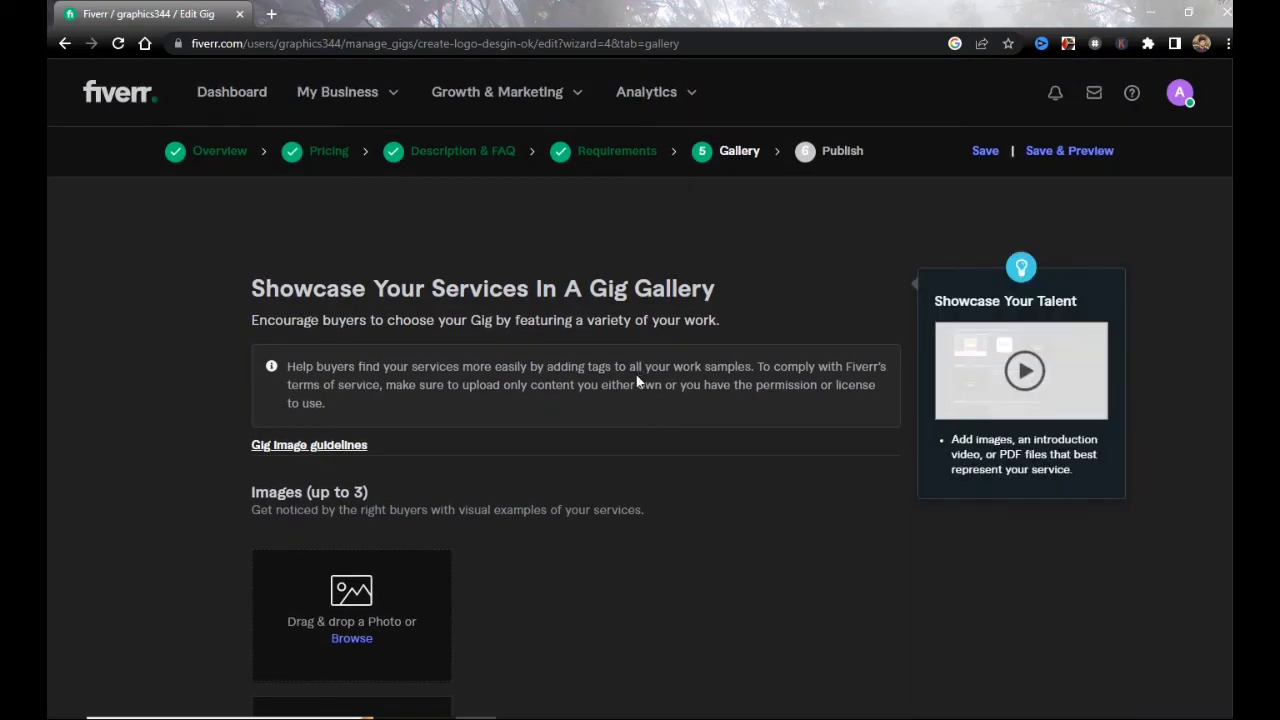
scroll(630, 370, "down", 5)
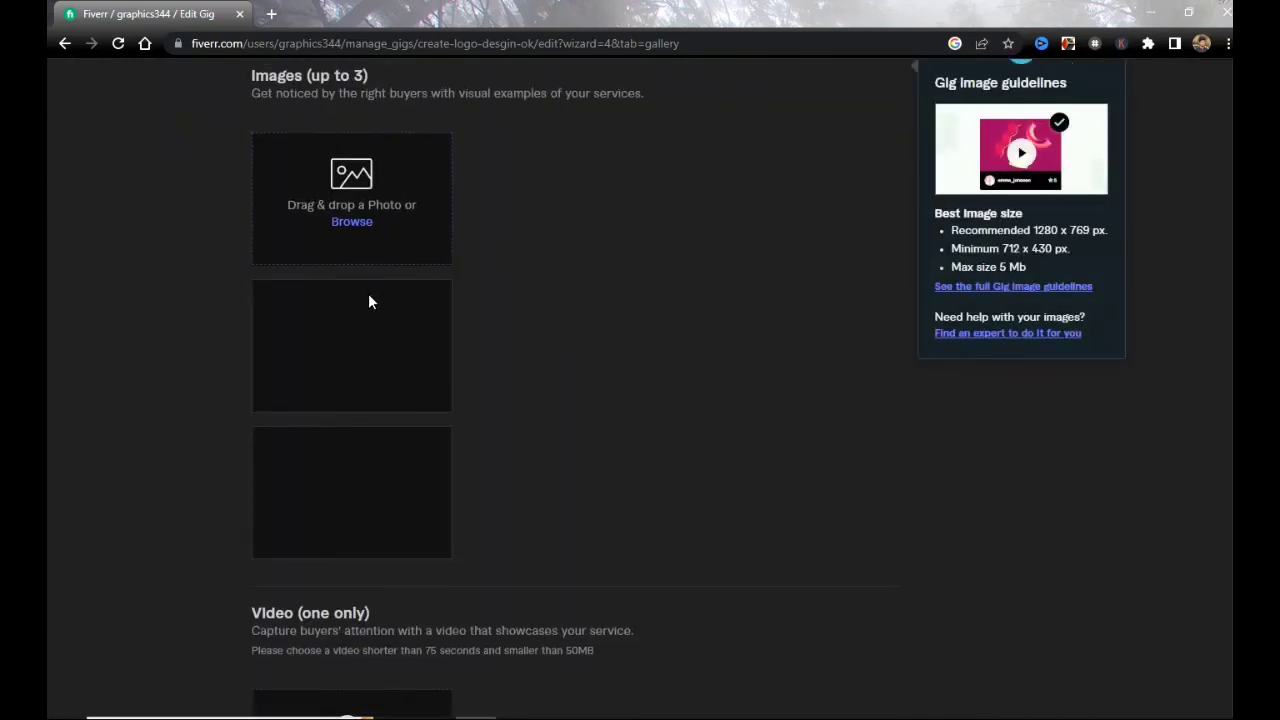
Step: Review the gallery's image, video and document upload sections and the ownership declaration, and try to save the gallery
scroll(369, 303, "down", 3)
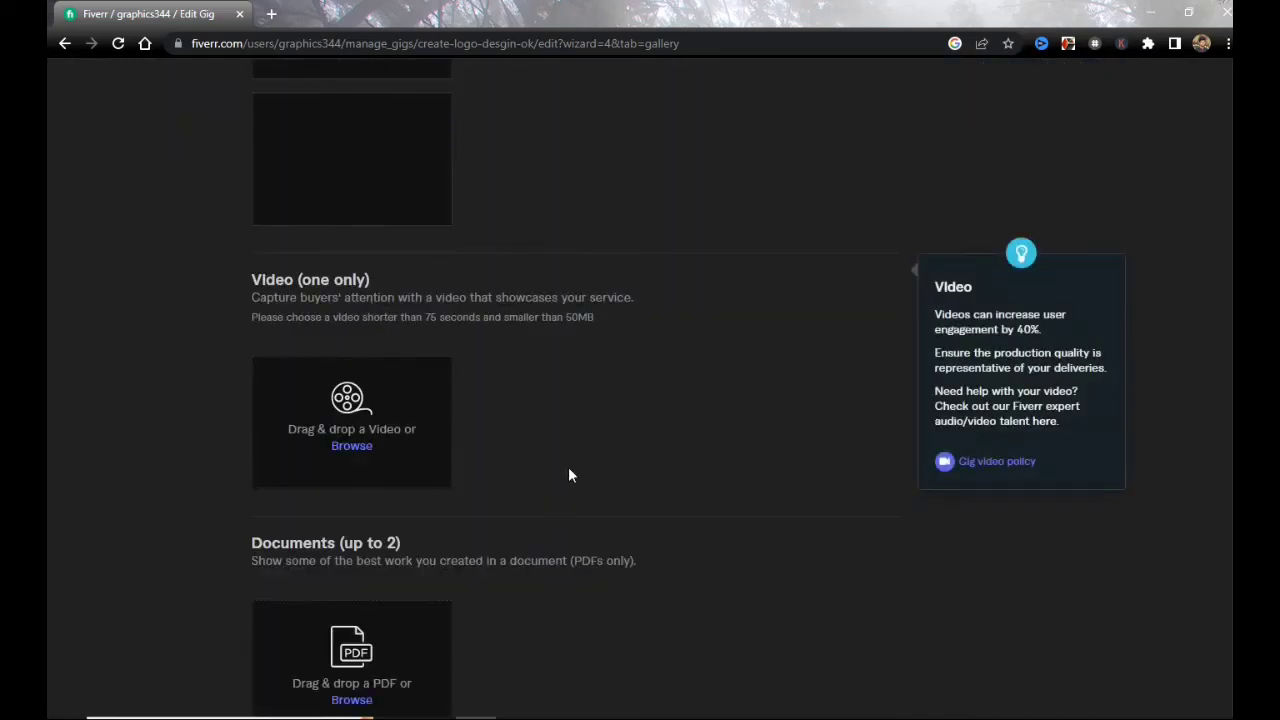
scroll(564, 457, "up", 5)
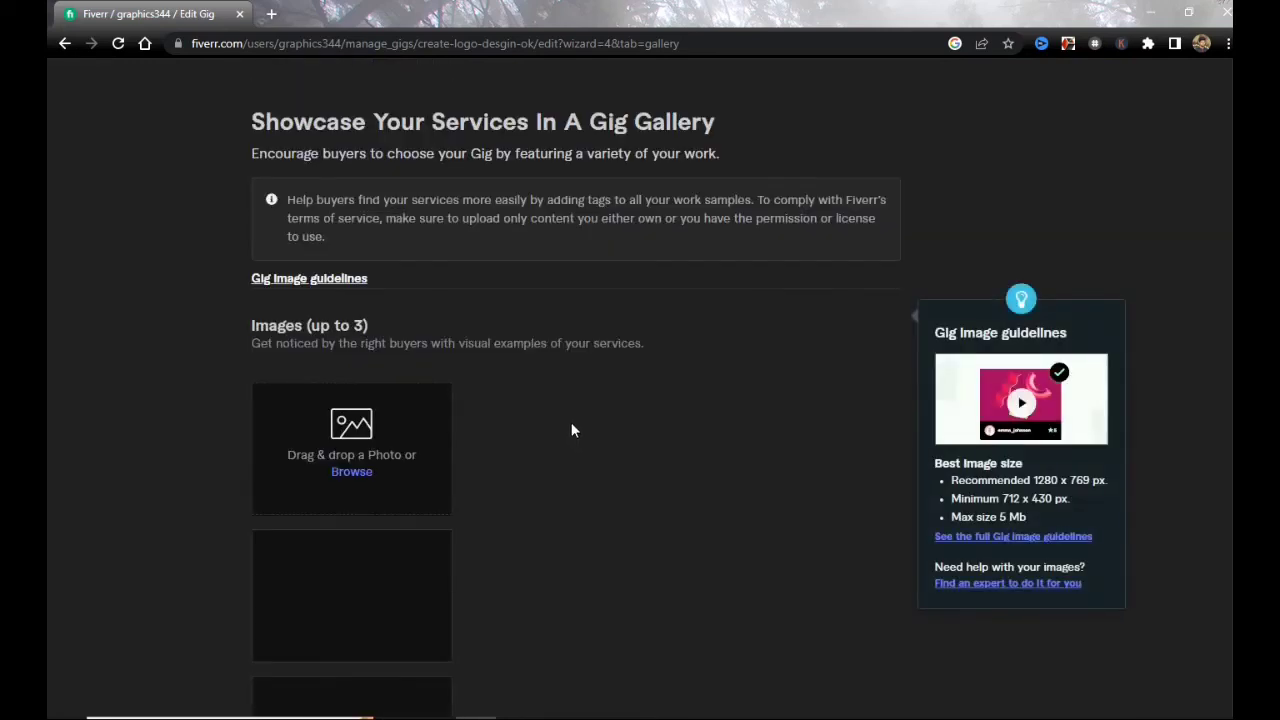
scroll(569, 420, "down", 2)
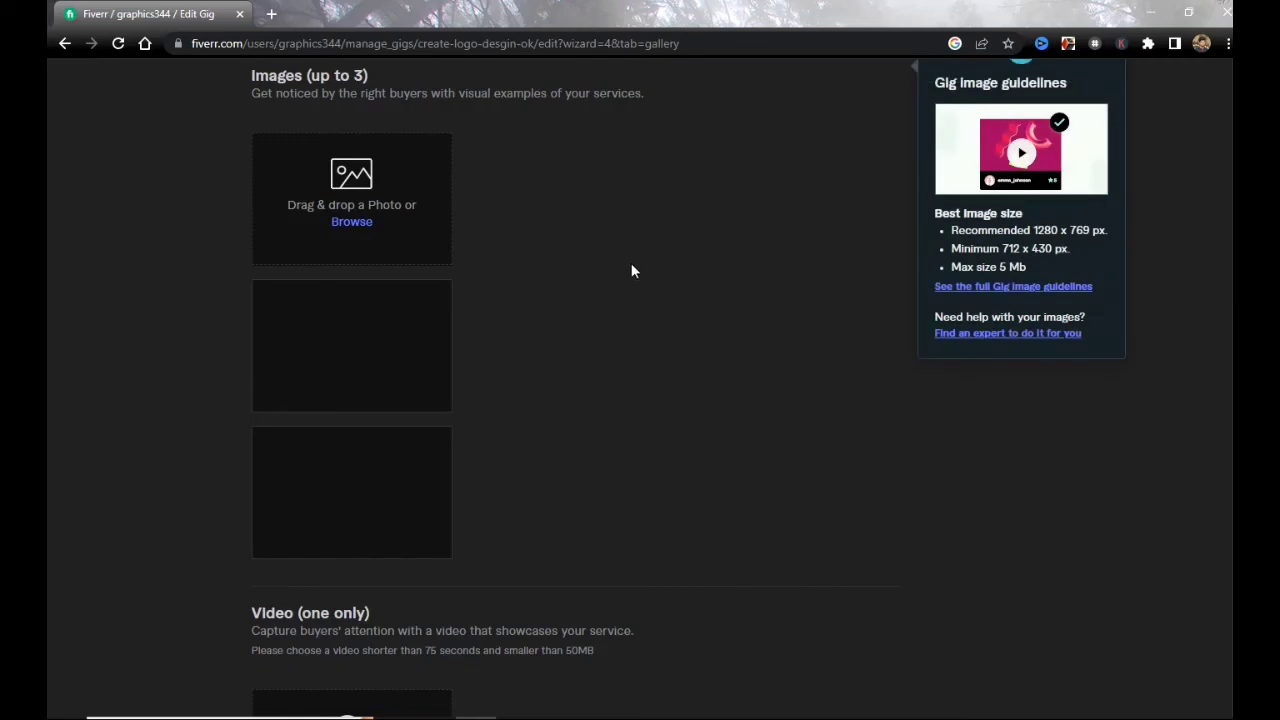
scroll(622, 286, "down", 4)
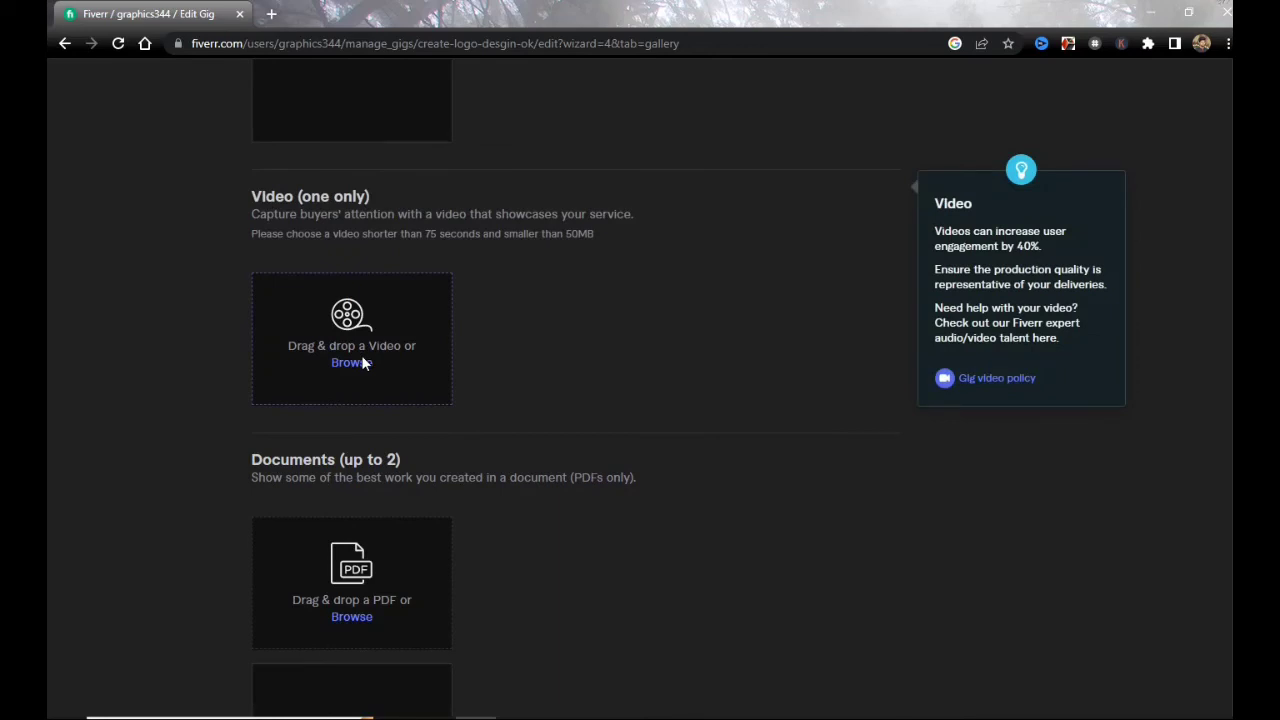
scroll(394, 369, "down", 3)
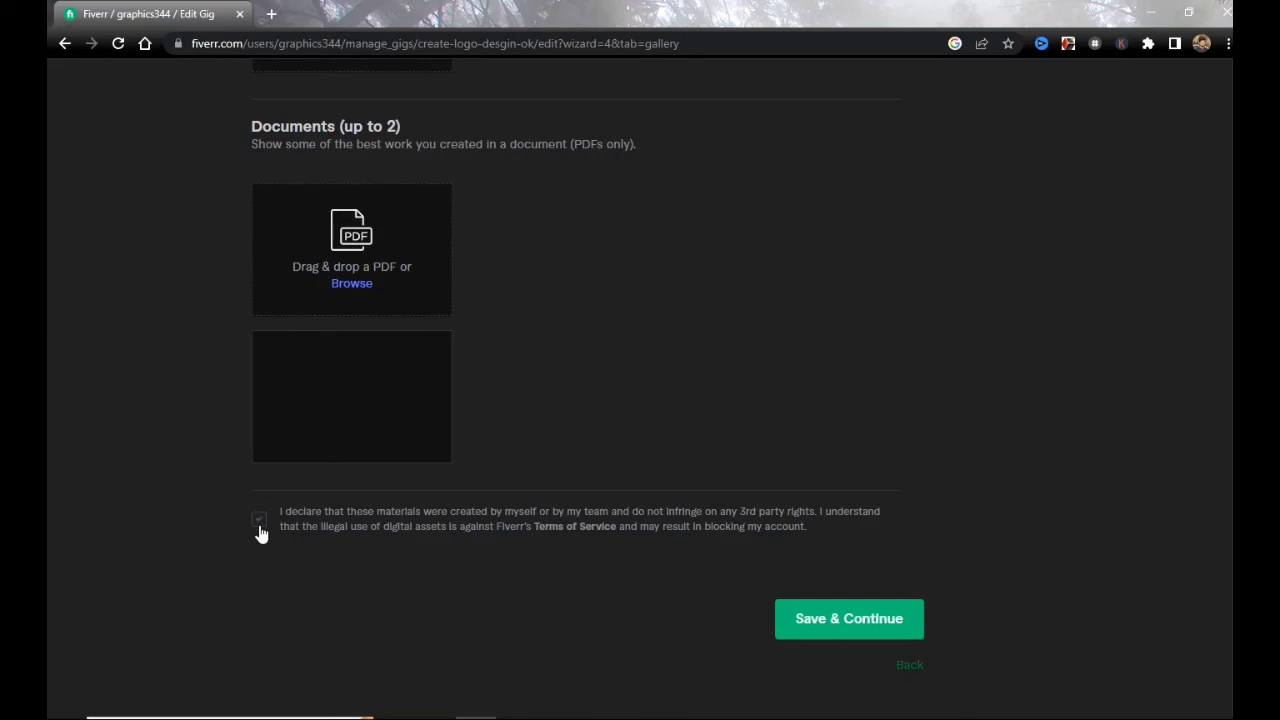
left_click(916, 634)
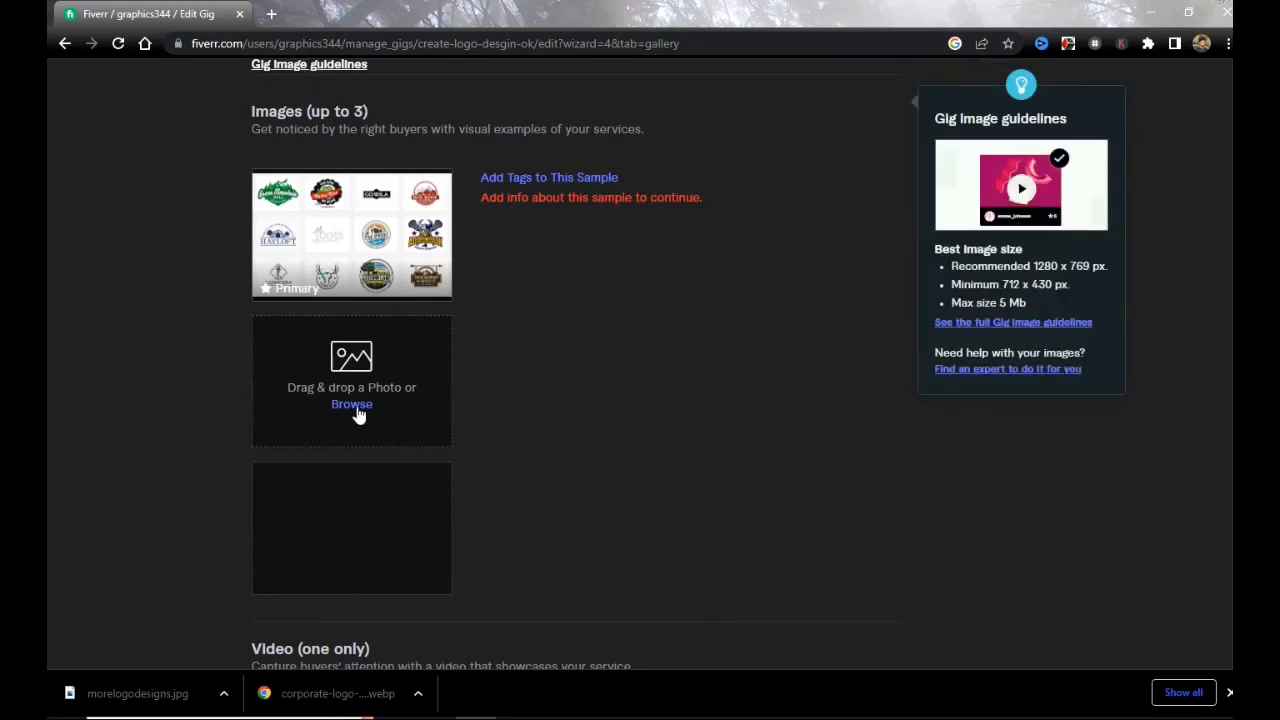
scroll(443, 391, "up", 2)
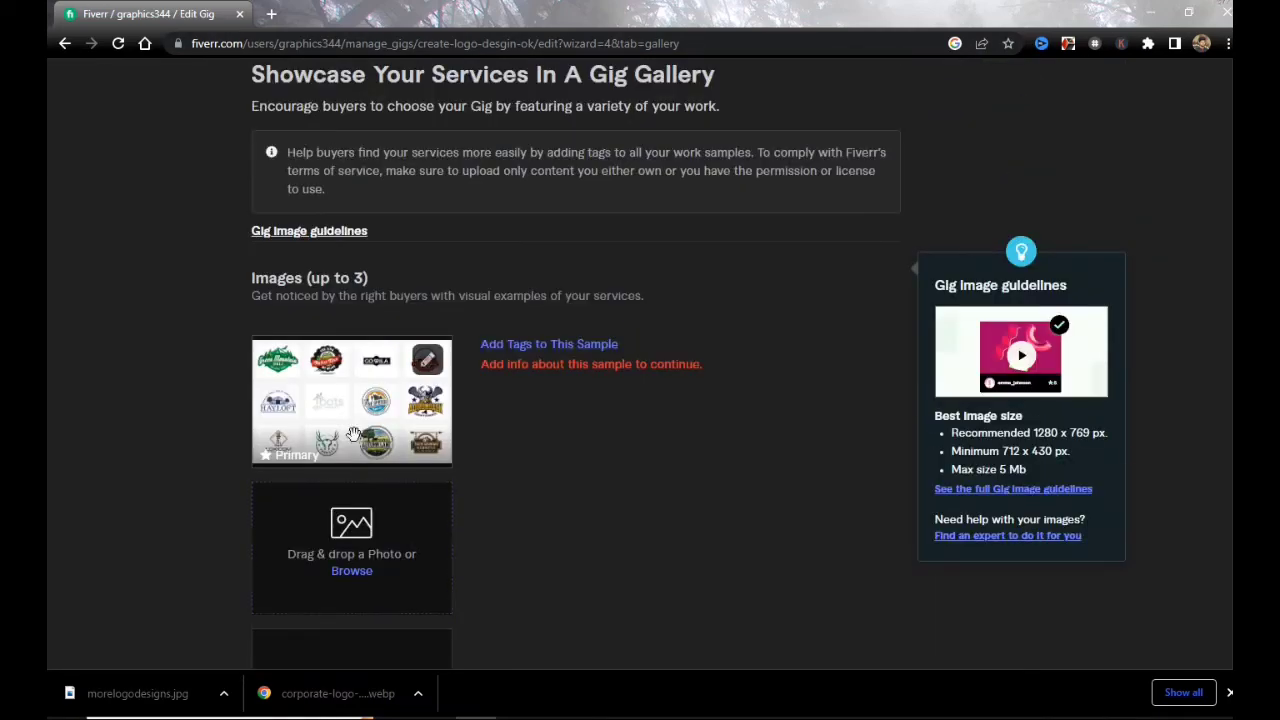
left_click(435, 368)
scroll(430, 250, "down", 2)
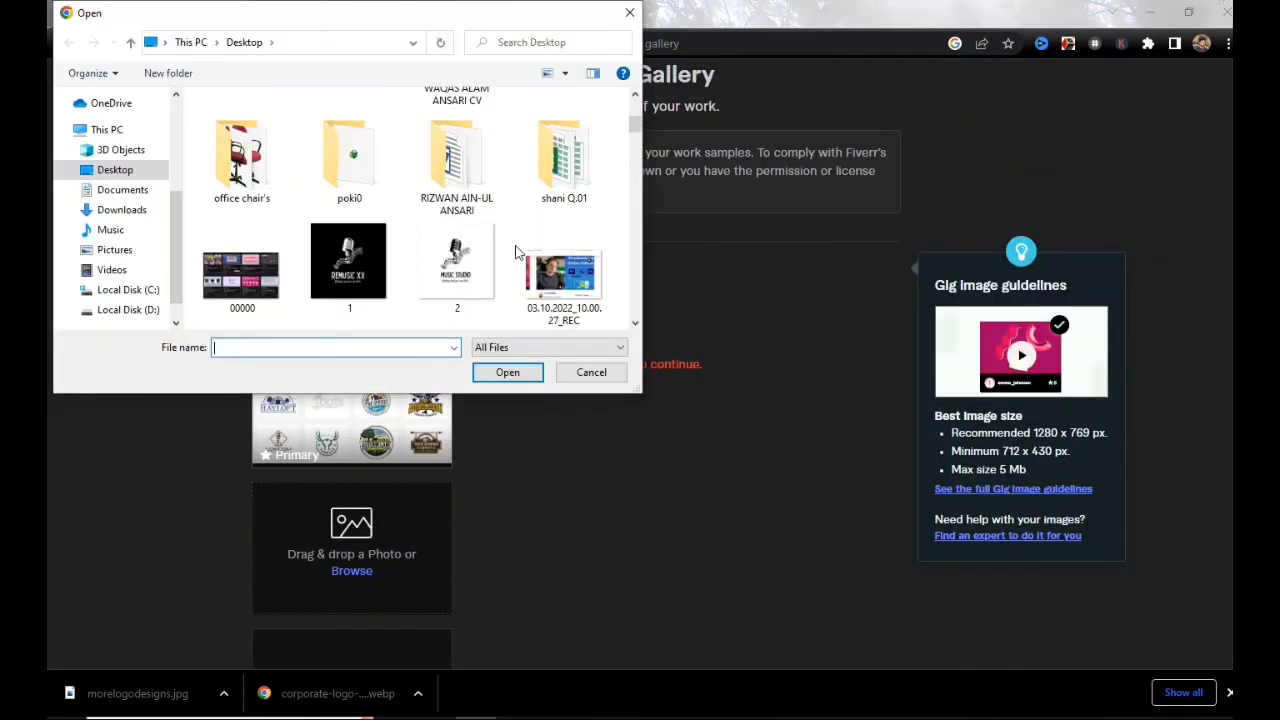
left_click(630, 13)
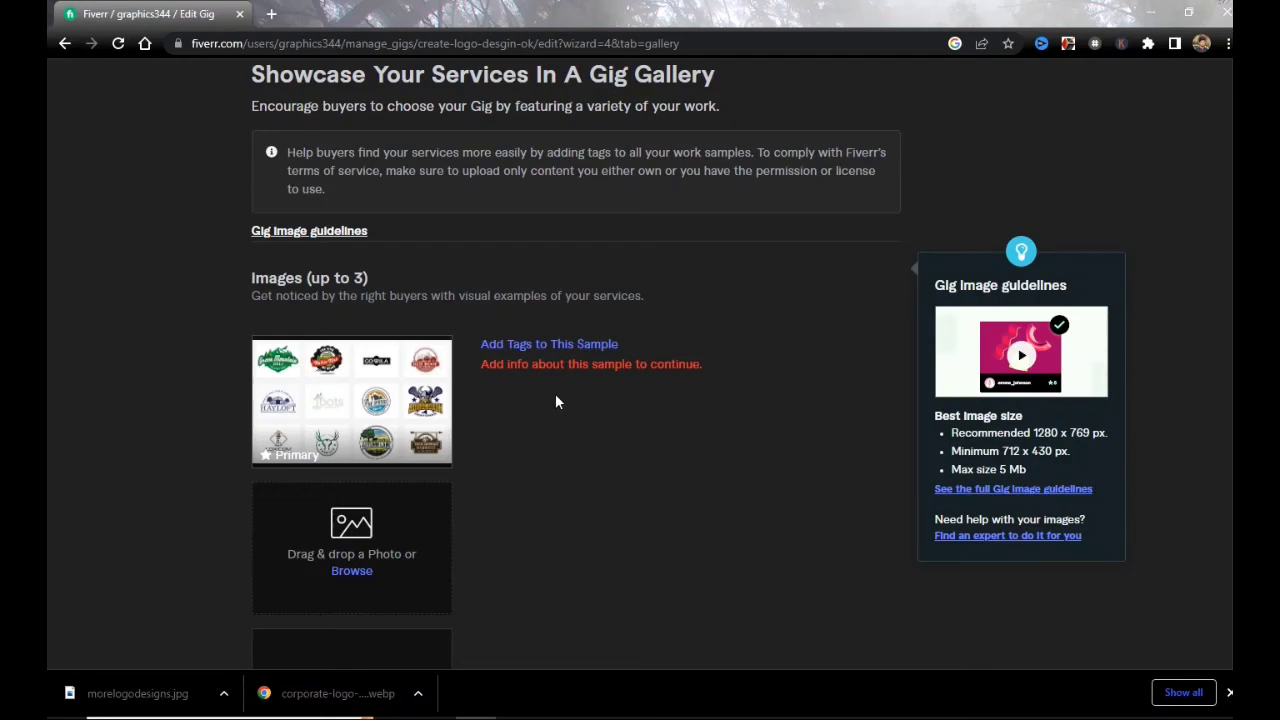
Step: Try to save the gallery and continue with the untagged logo sample image
scroll(550, 395, "down", 2)
scroll(387, 271, "down", 10)
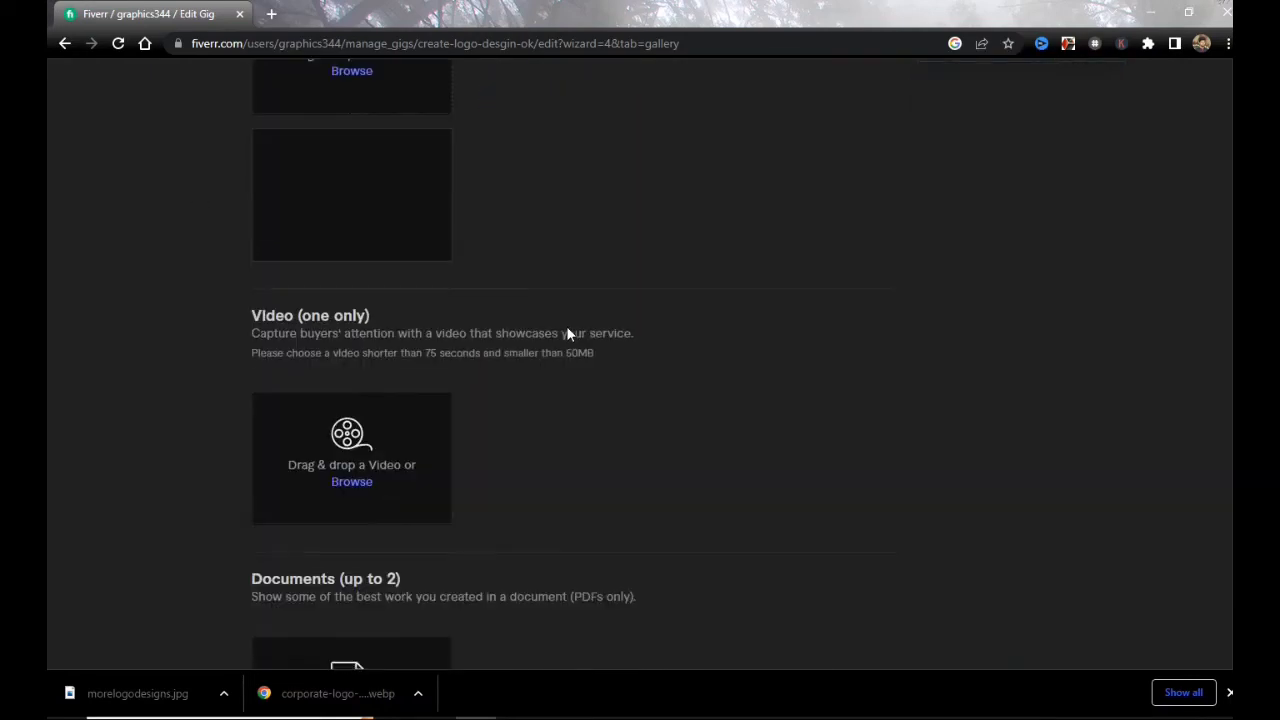
scroll(566, 334, "down", 2)
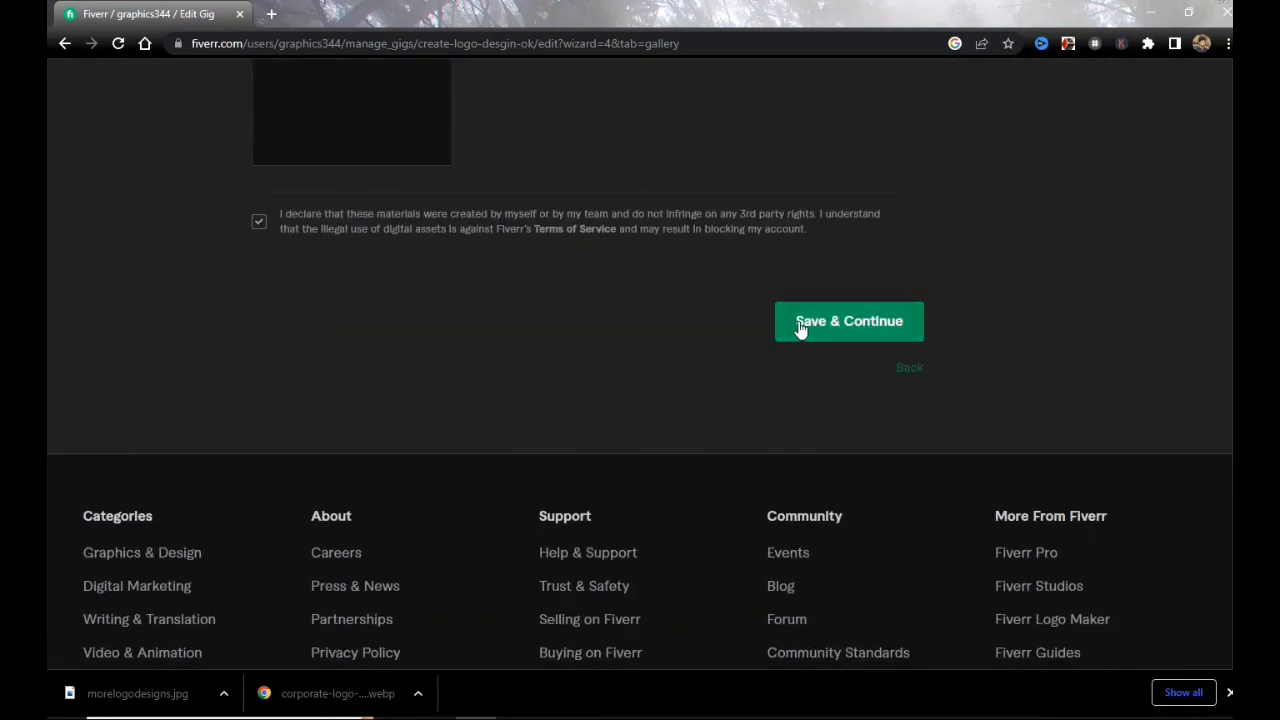
left_click(805, 328)
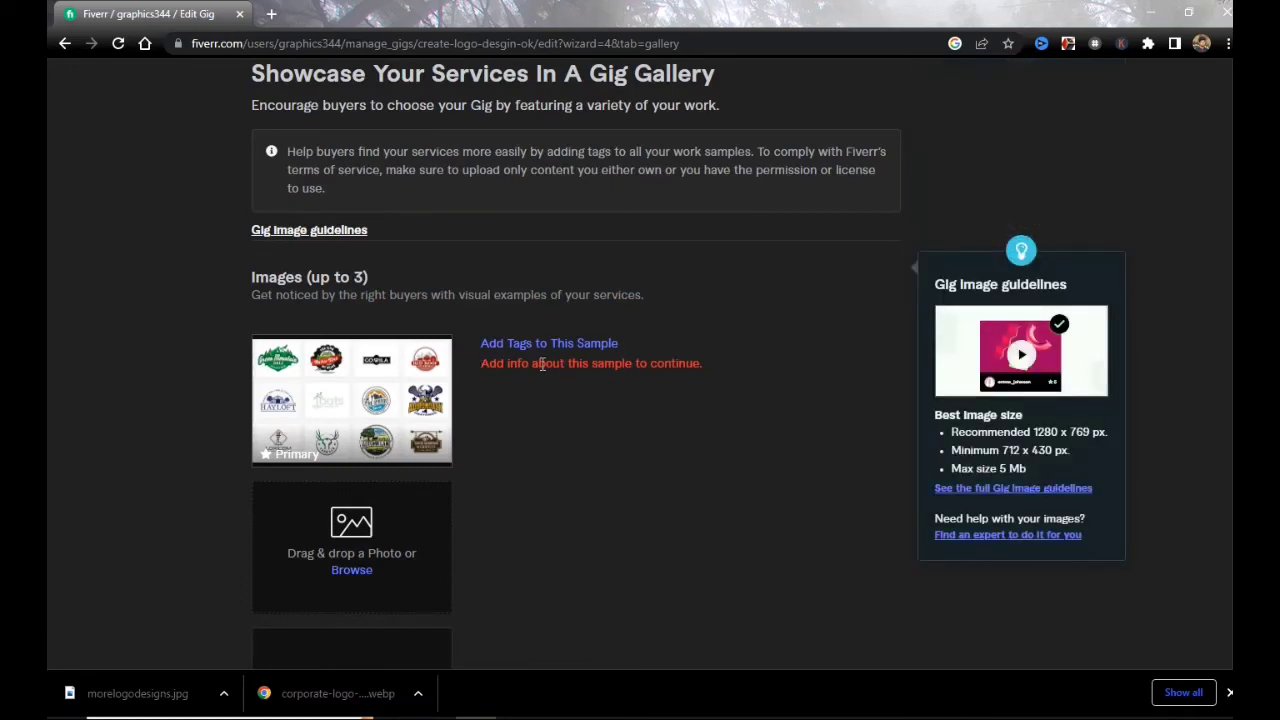
left_click(539, 345)
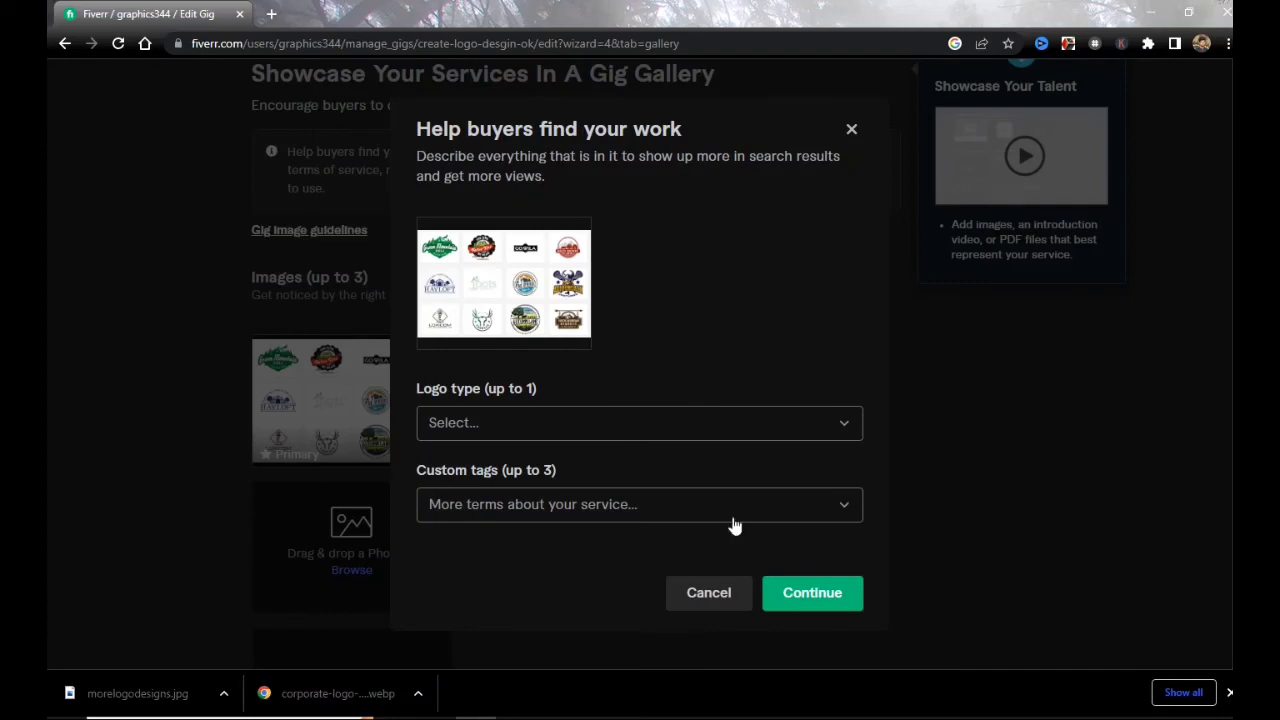
left_click(845, 432)
left_click(848, 432)
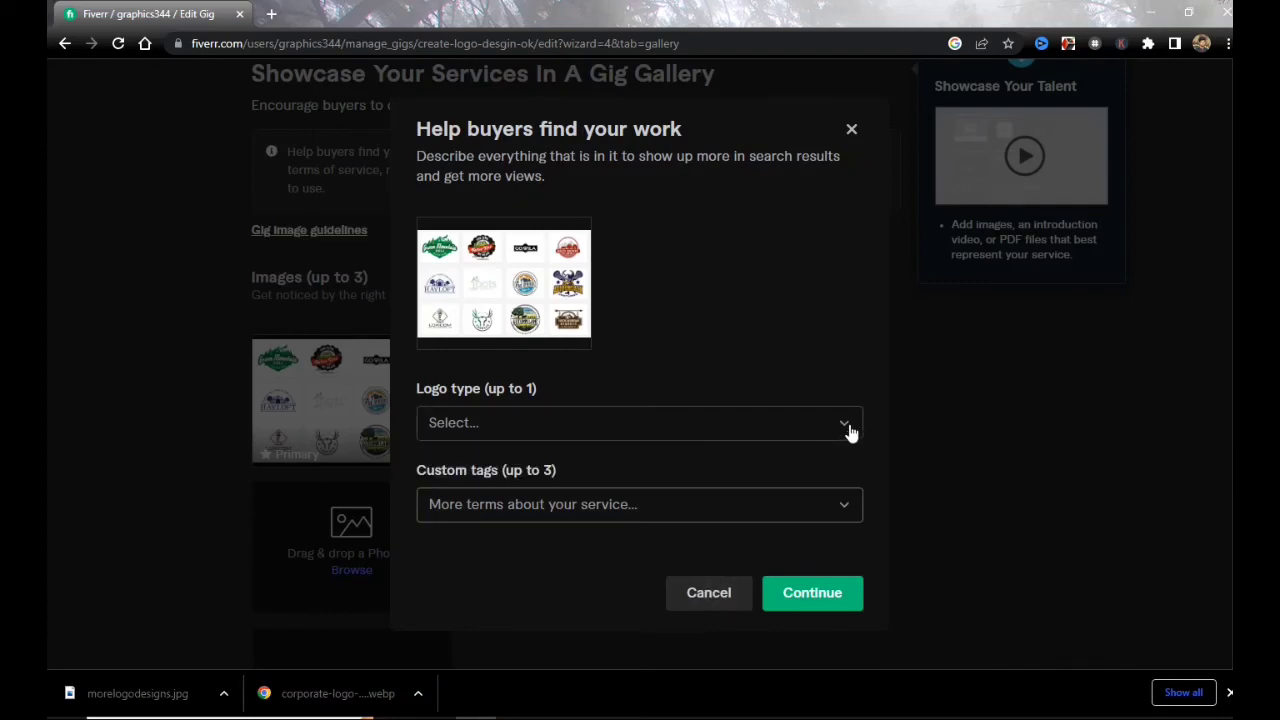
left_click(853, 510)
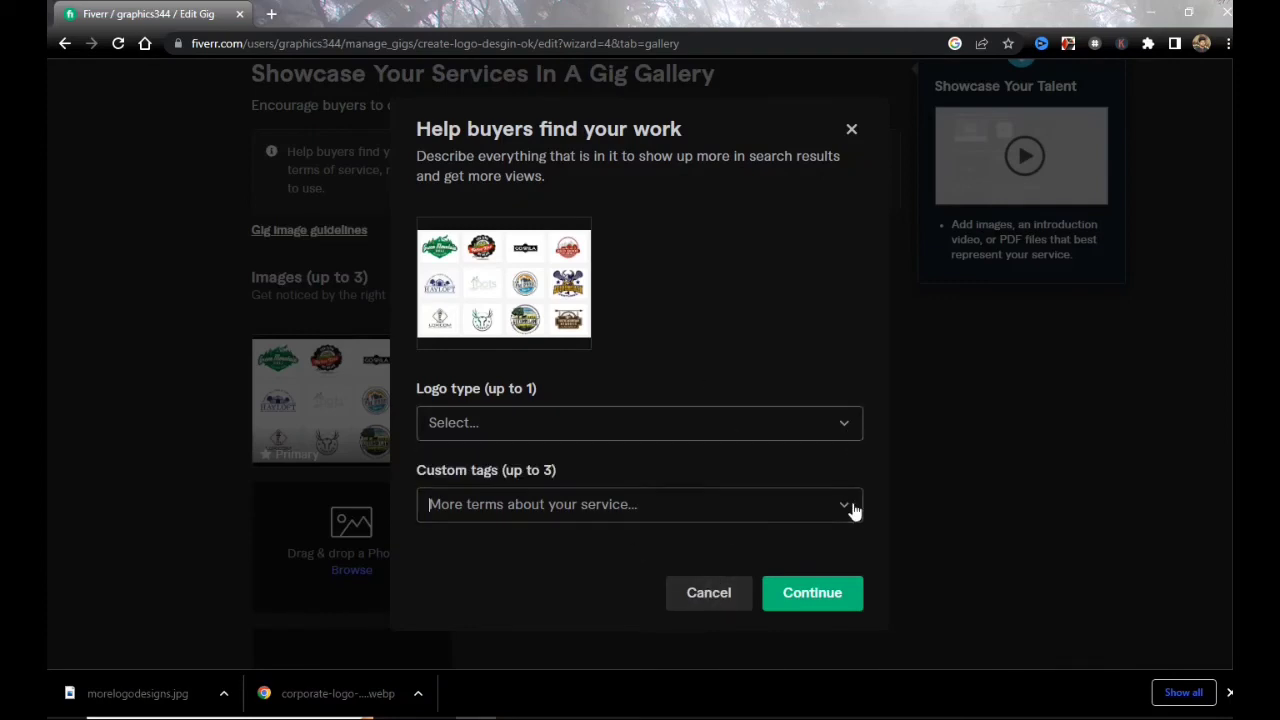
left_click(702, 595)
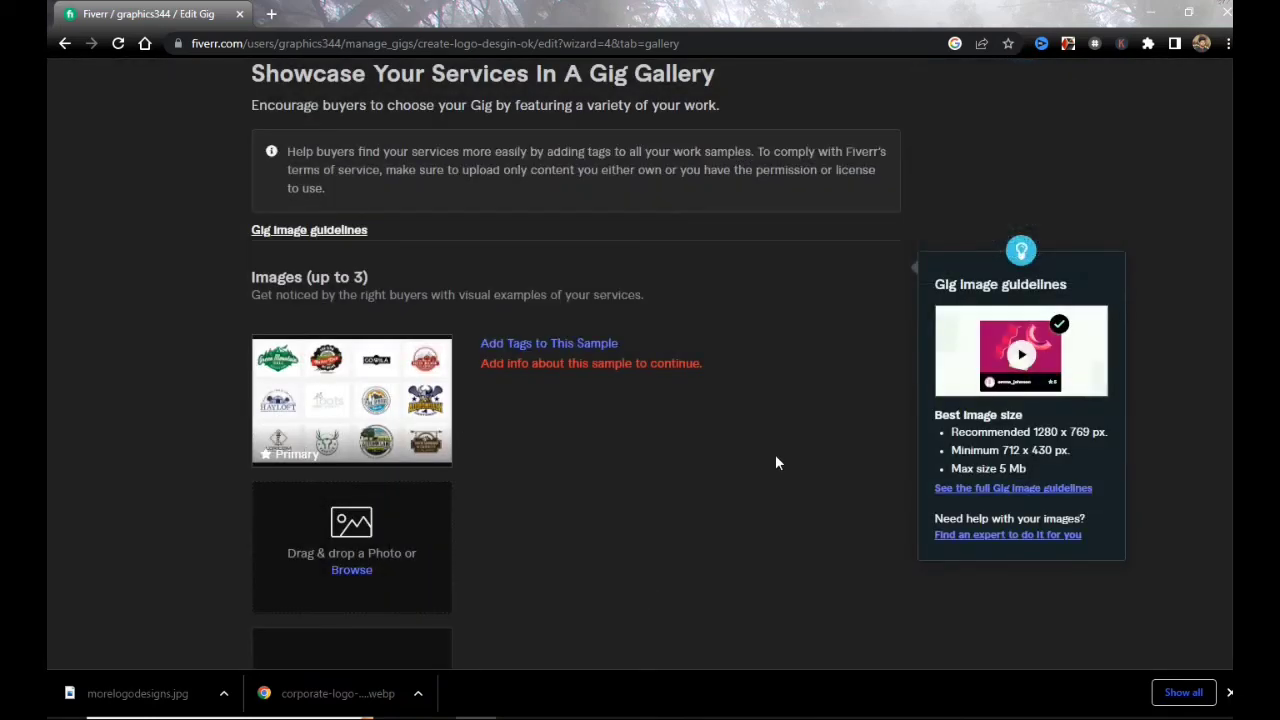
Step: Tag the primary logo sample image with logo type Wordmark and the custom tag 3d Design
left_click(494, 347)
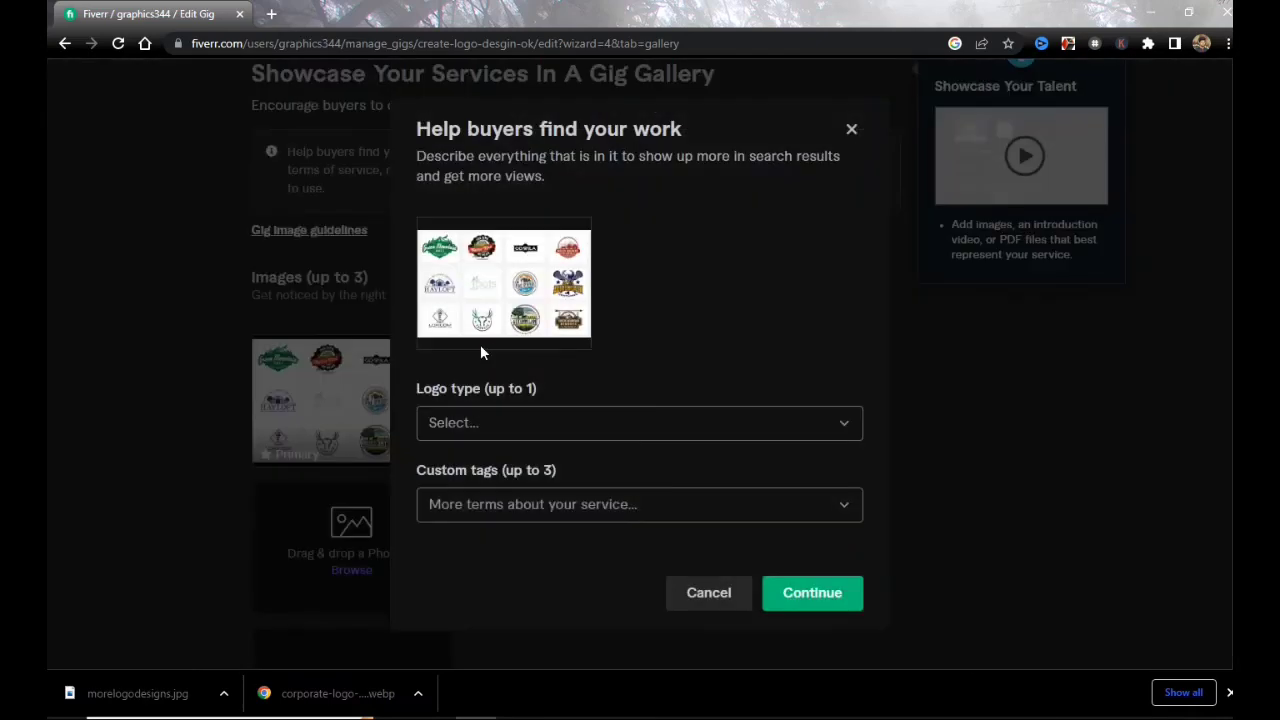
left_click(831, 432)
left_click(589, 470)
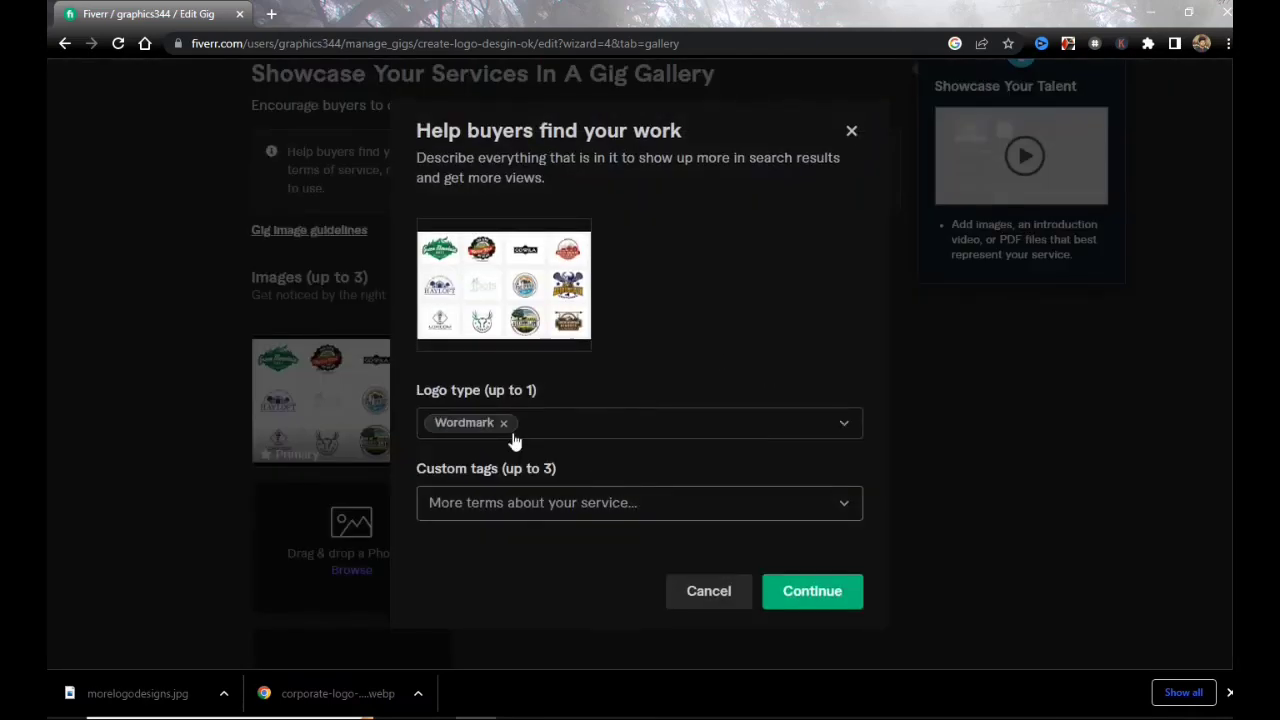
left_click(845, 505)
left_click(845, 505)
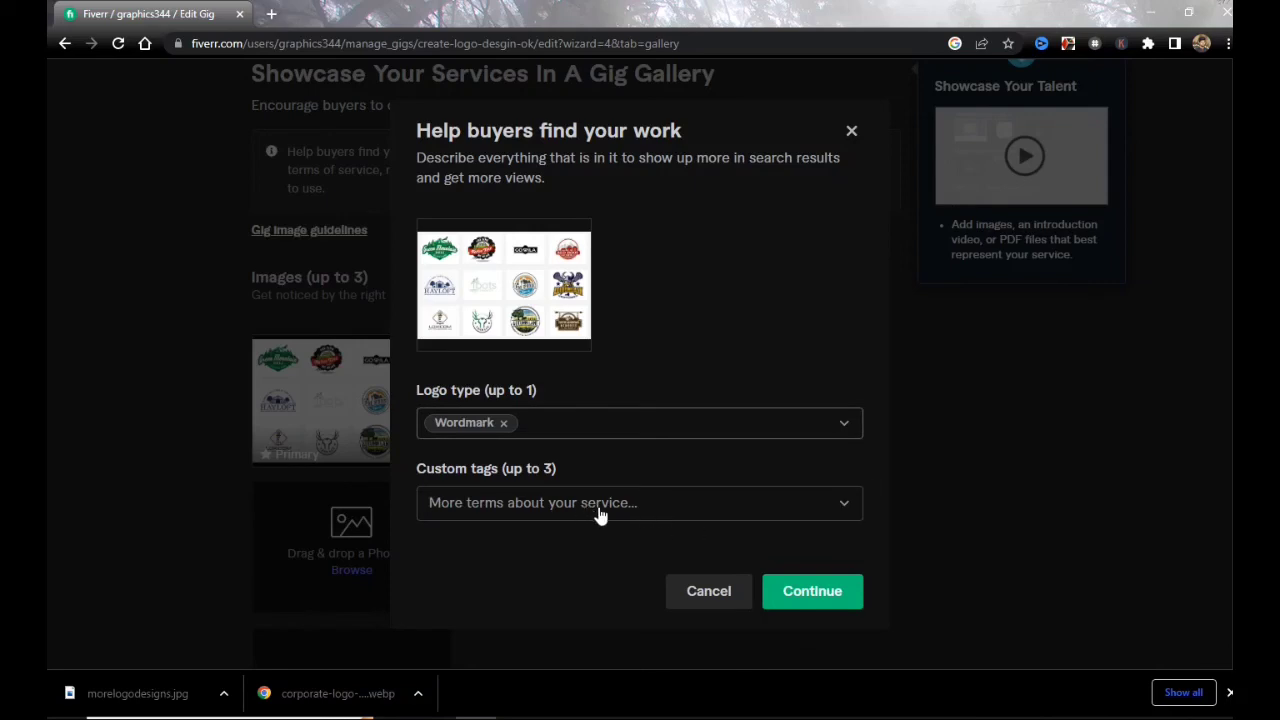
type("i")
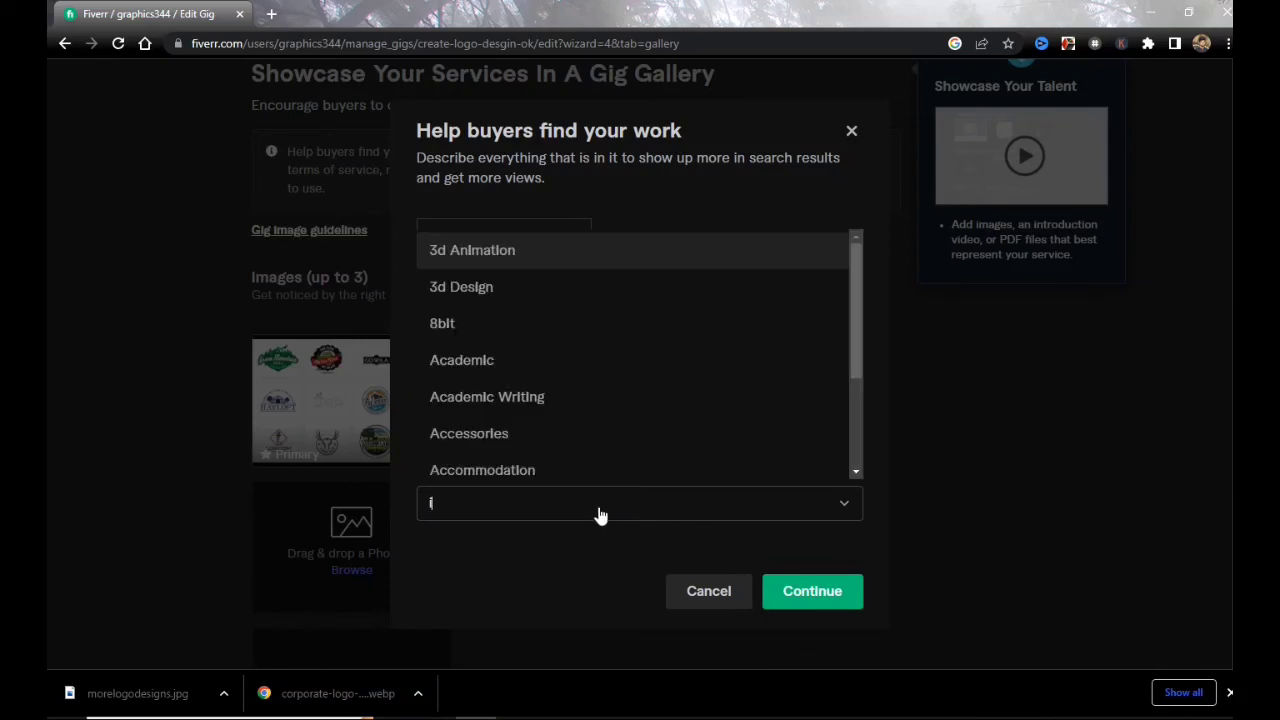
left_click(481, 301)
left_click(770, 597)
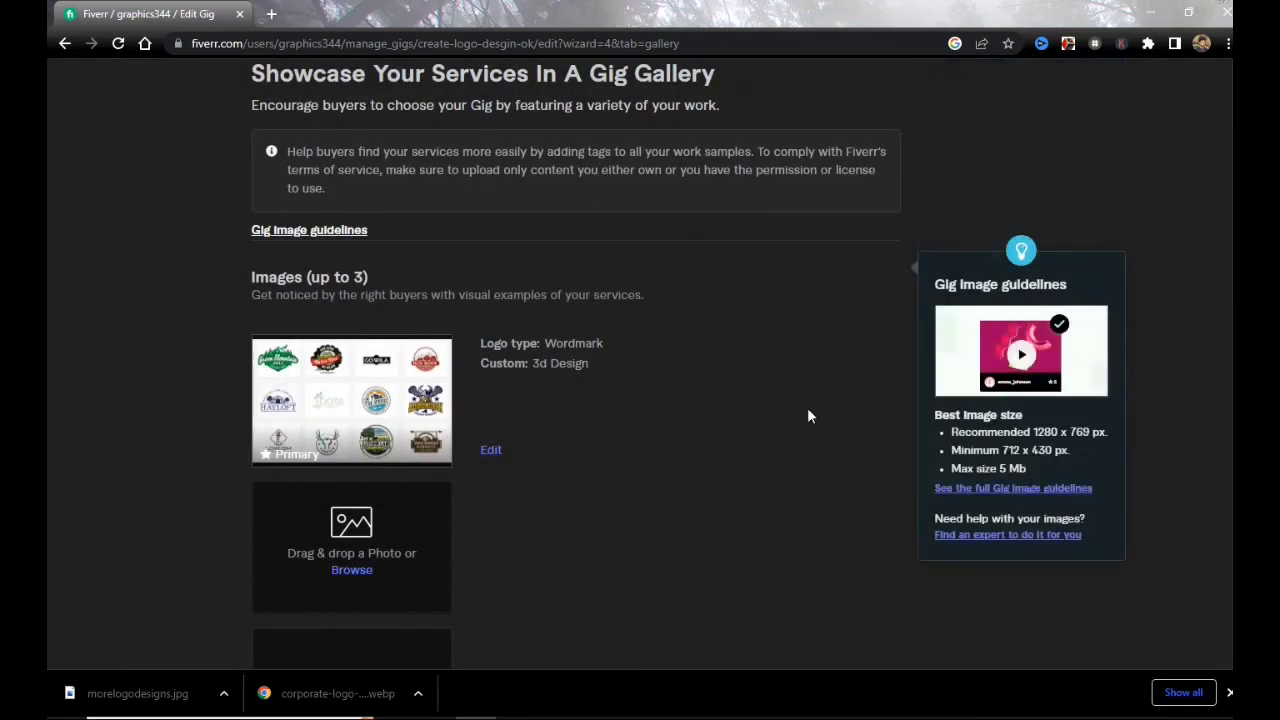
Step: Save the completed gallery and continue to the Publish stage
scroll(706, 478, "down", 5)
scroll(706, 481, "down", 4)
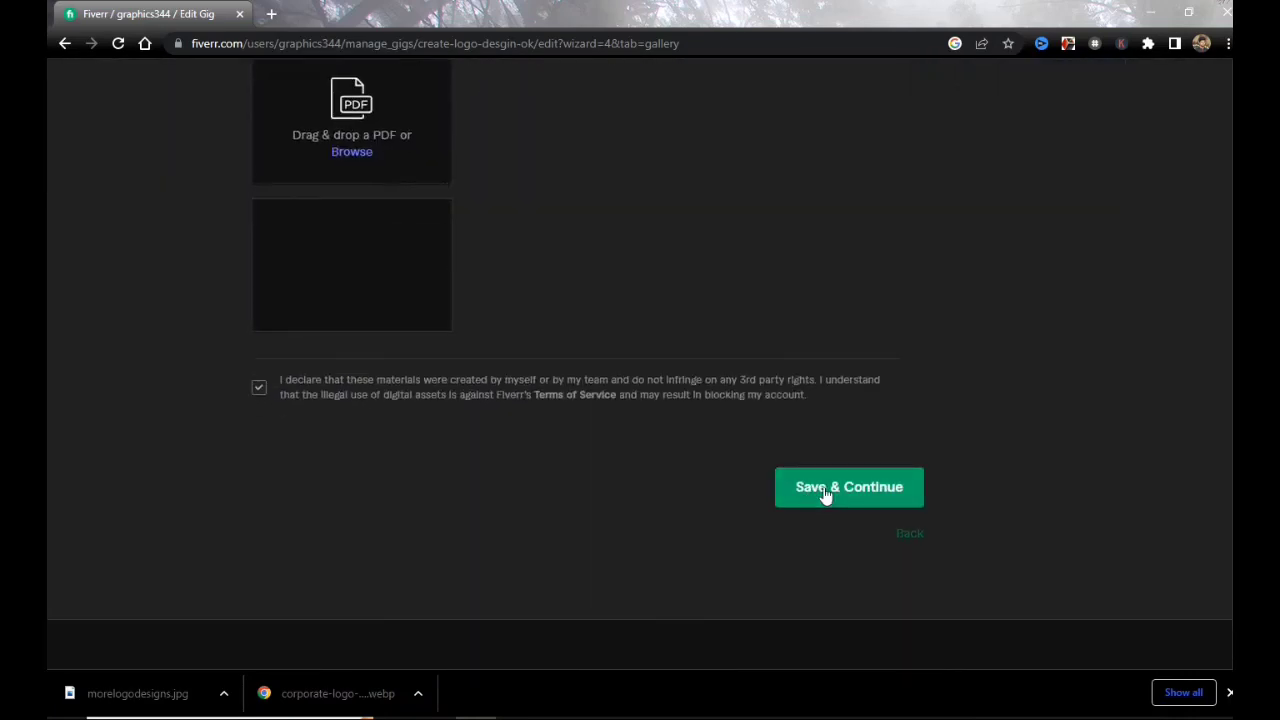
left_click(826, 495)
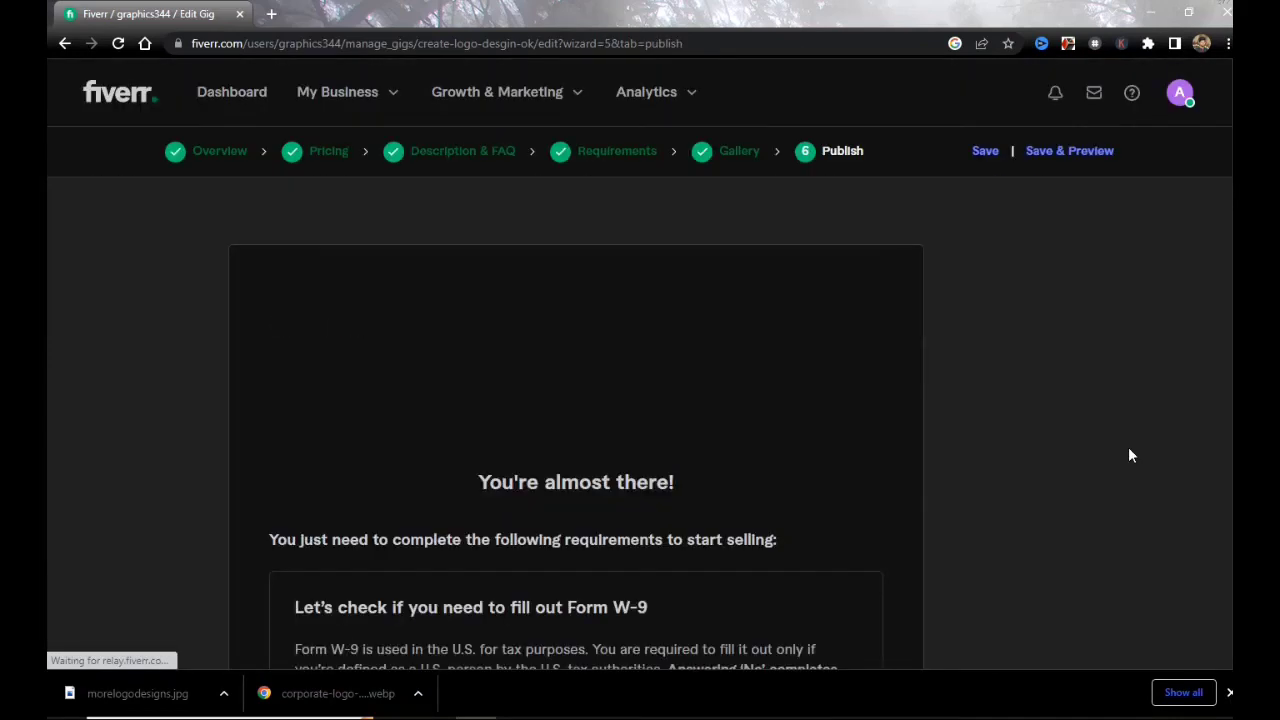
Step: Answer No to the Form W-9 question about being a U.S. person, save the answer and dismiss the confirmation
scroll(810, 374, "down", 3)
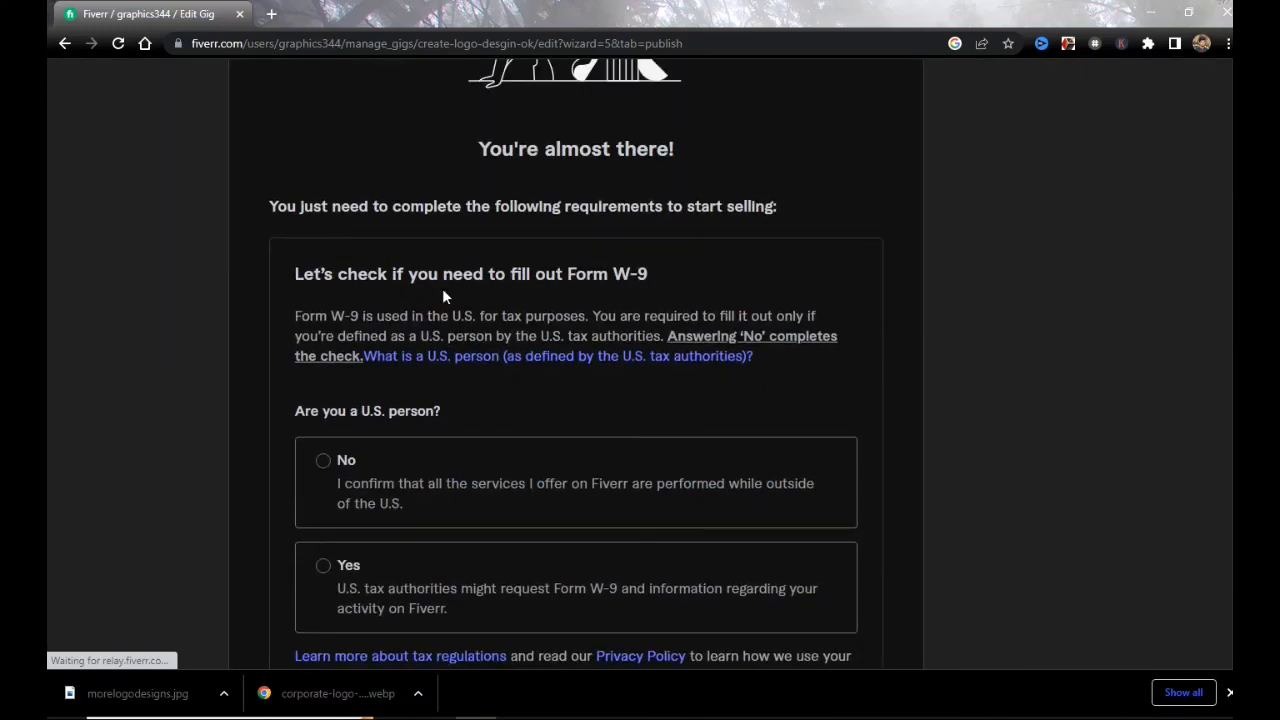
scroll(531, 237, "down", 1)
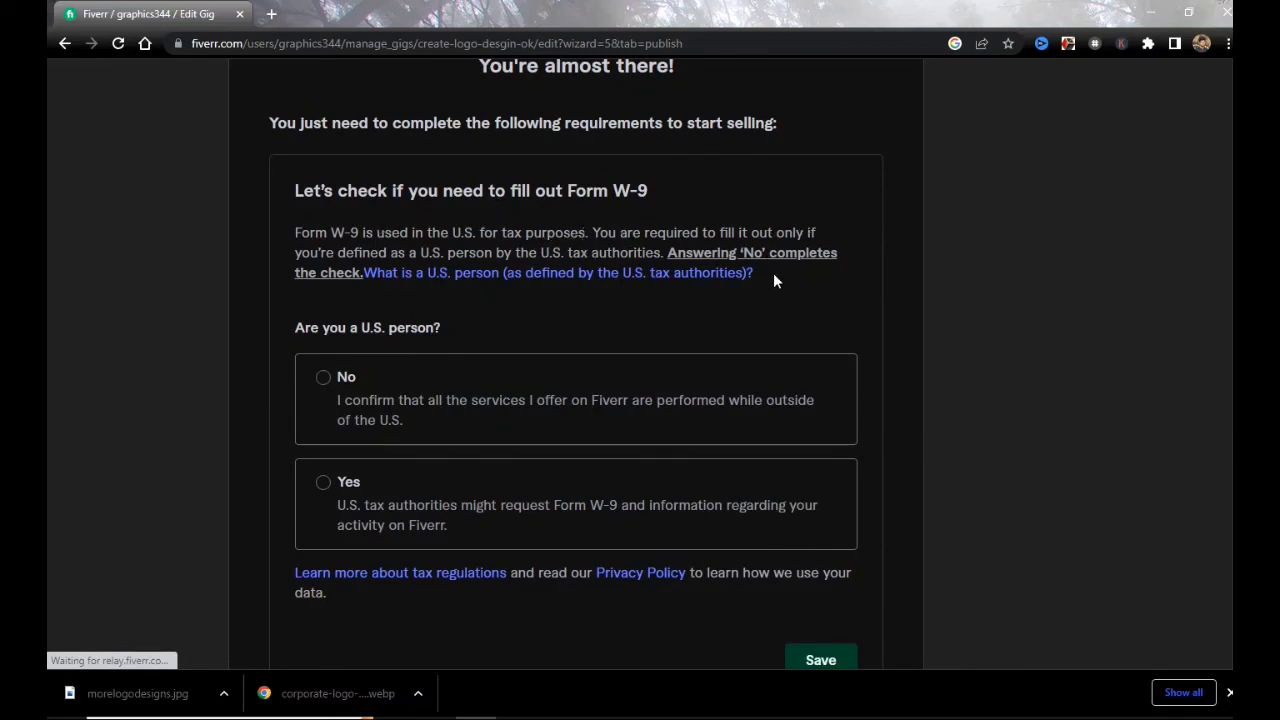
scroll(371, 466, "down", 2)
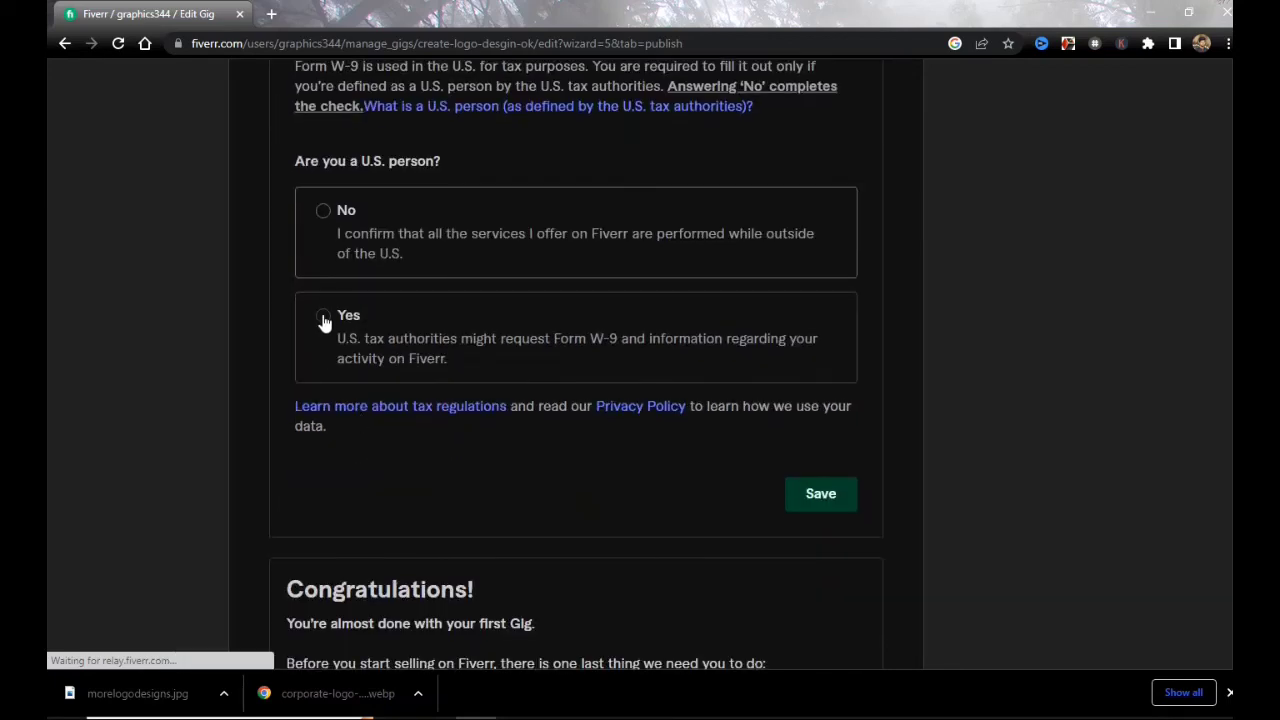
left_click(324, 318)
scroll(324, 320, "down", 4)
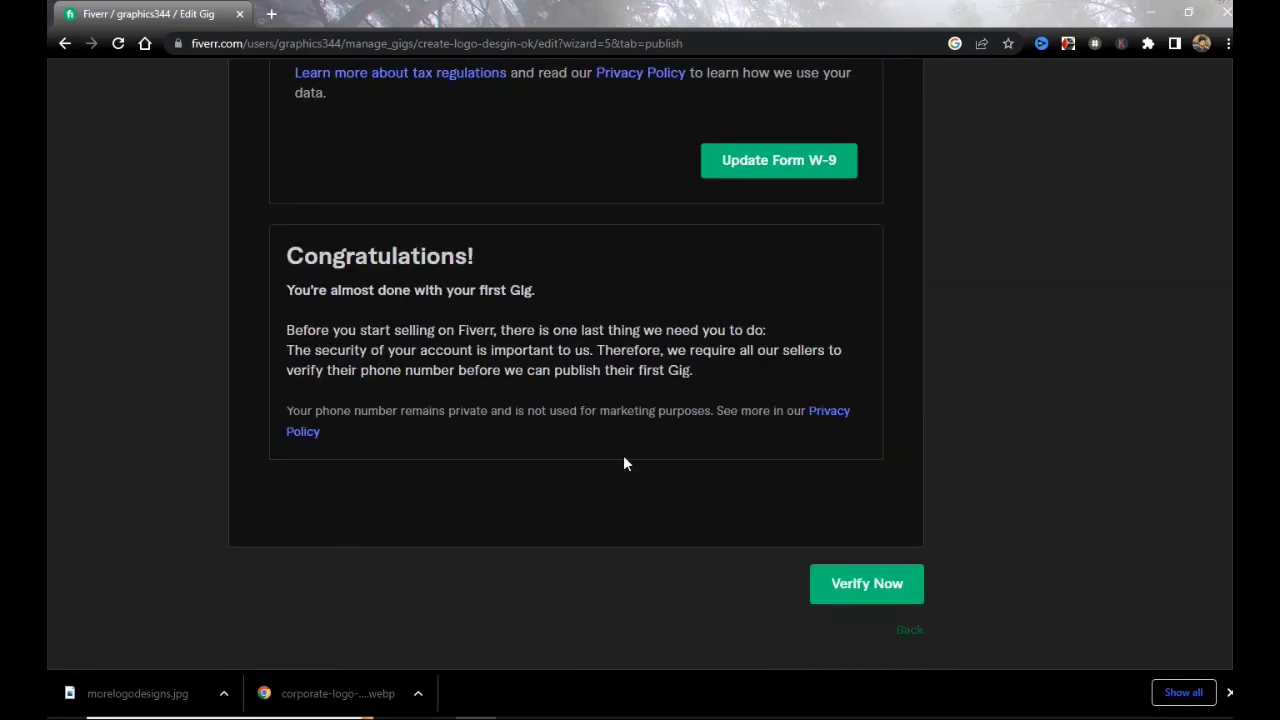
scroll(623, 455, "up", 4)
left_click(323, 213)
scroll(571, 323, "down", 2)
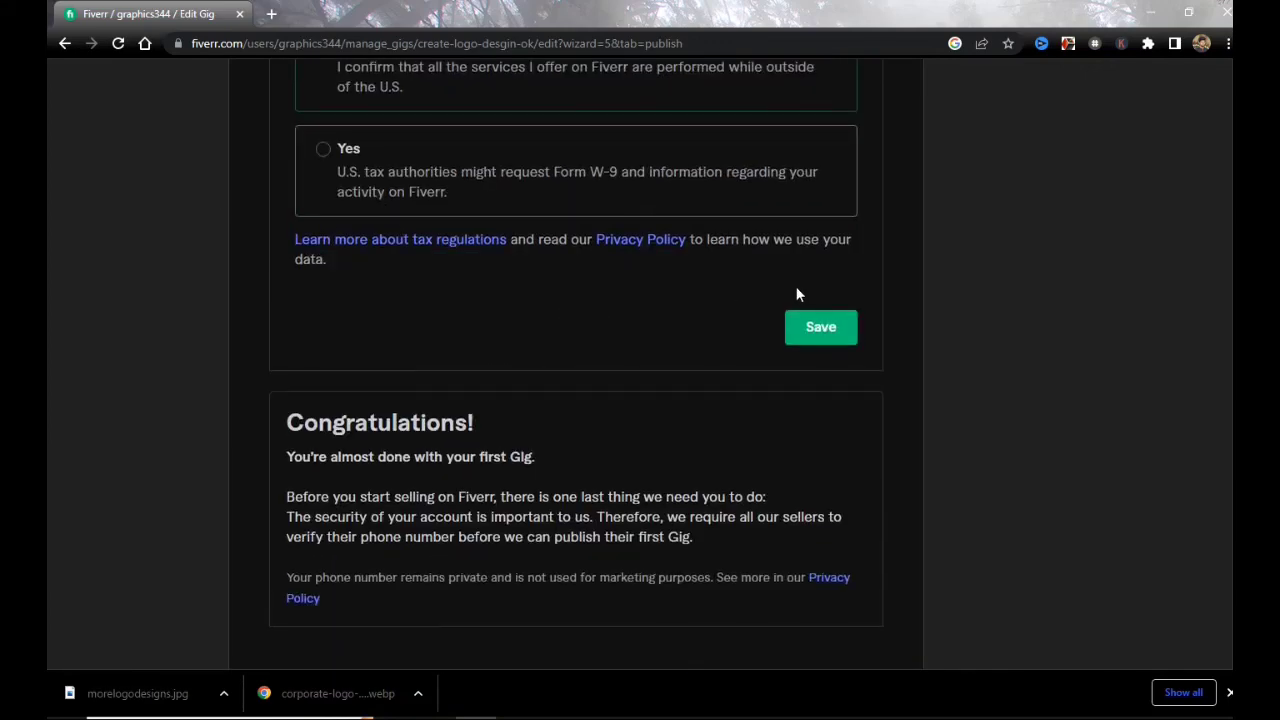
left_click(830, 331)
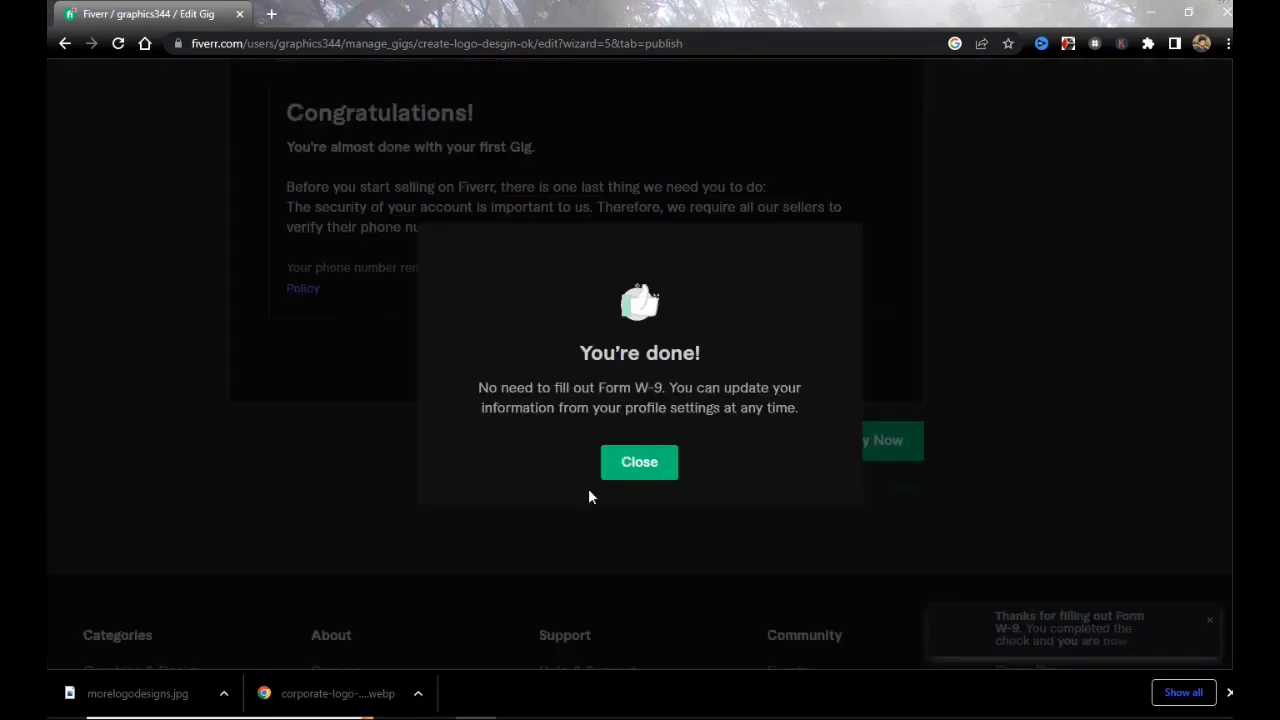
left_click(626, 469)
Step: Start the seller's phone verification and activate the phone number entry
left_click(852, 445)
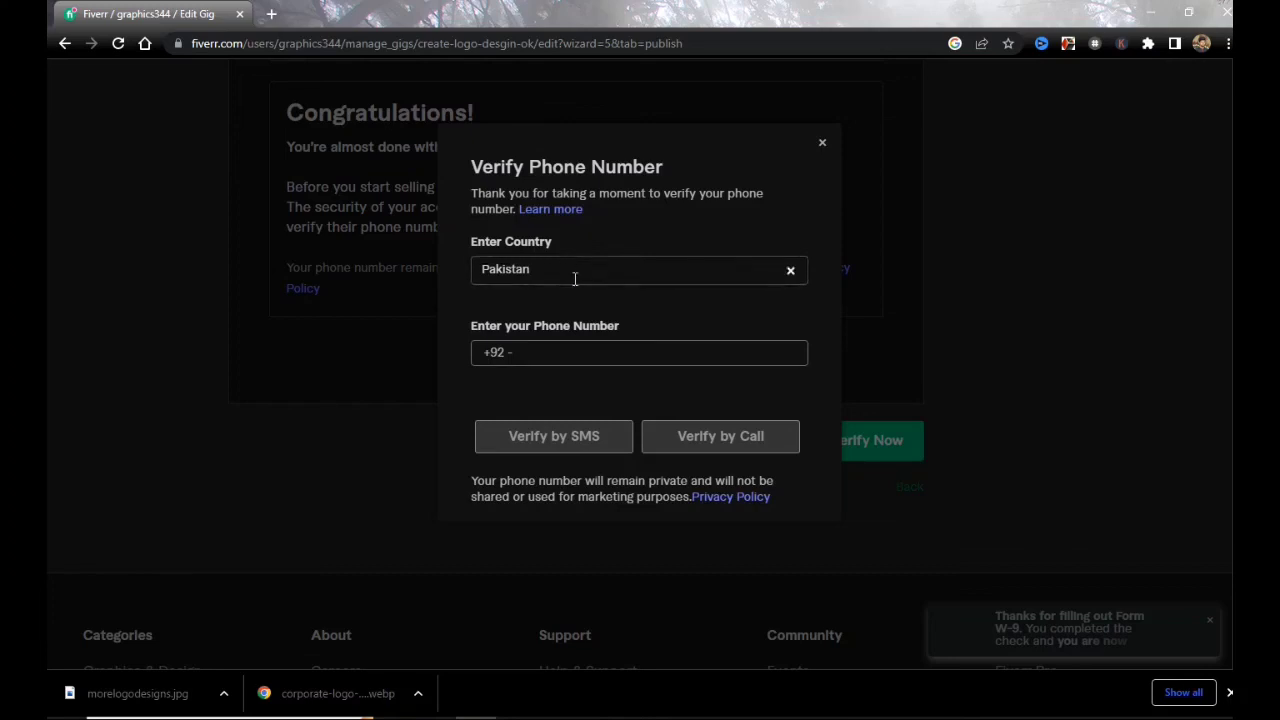
left_click(557, 352)
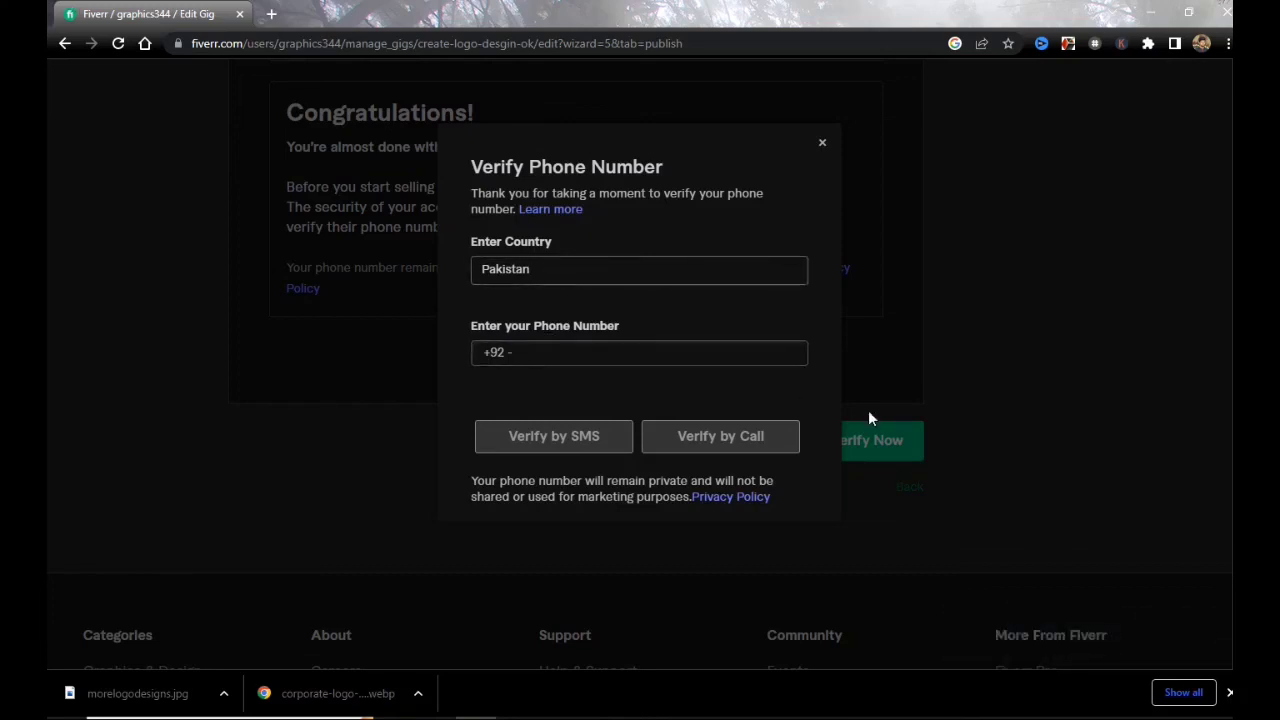